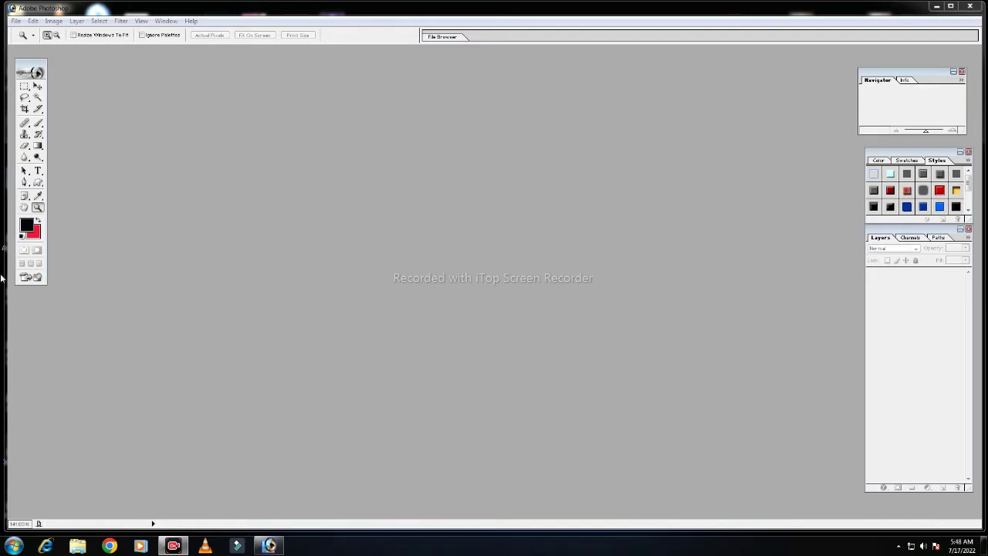
- Open the File menu in the empty Photoshop workspace
{"action": "left_click", "coordinate": [16, 22]}
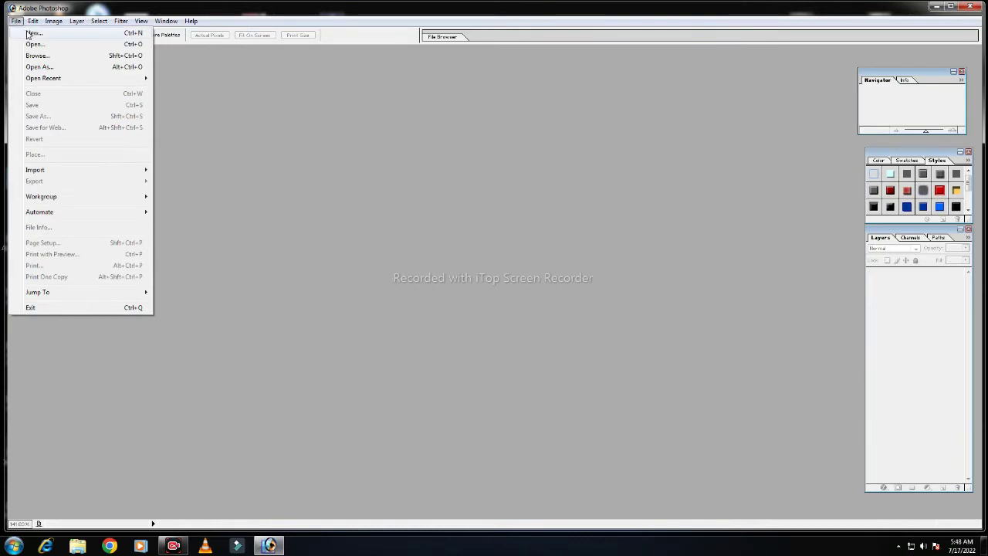
- Create a new 25 × 25 inch white CMYK document at 150 pixels/inch
{"action": "left_click", "coordinate": [31, 33]}
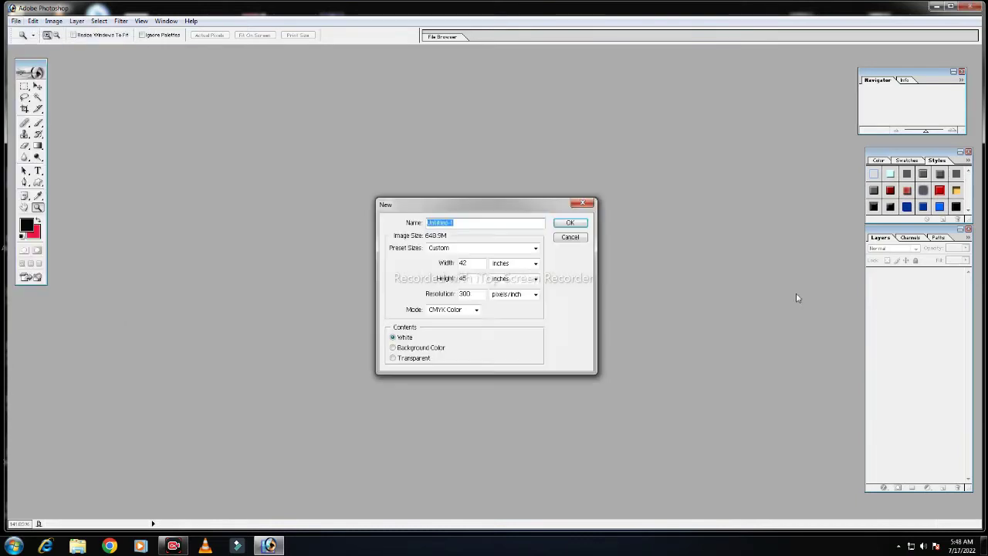
{"action": "left_click", "coordinate": [476, 264]}
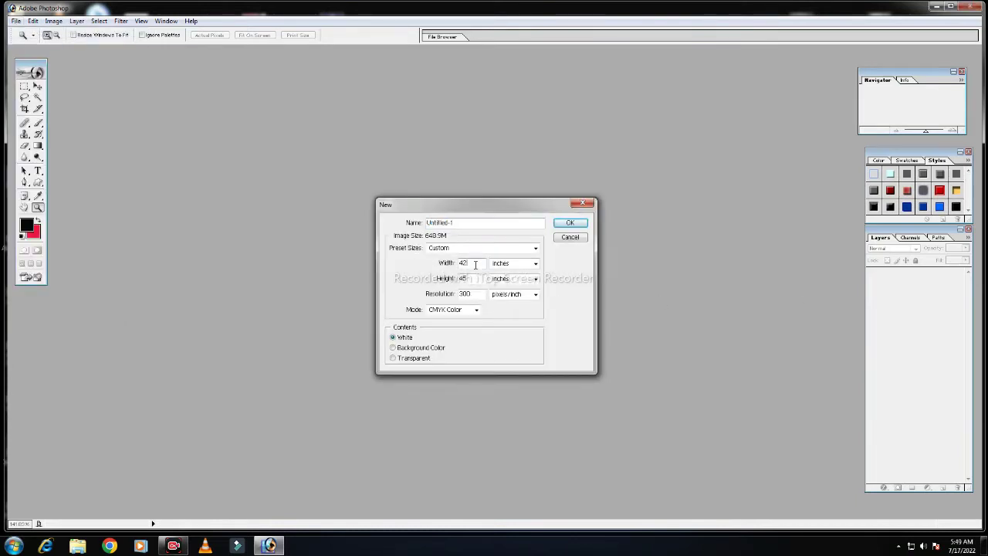
{"action": "key", "text": "BackSpace"}
{"action": "type", "text": "2"}
{"action": "type", "text": "5"}
{"action": "key", "text": "BackSpace"}
{"action": "type", "text": "2"}
{"action": "key", "text": "BackSpace"}
{"action": "key", "text": "BackSpace"}
{"action": "key", "text": "BackSpace"}
{"action": "type", "text": "10"}
{"action": "key", "text": "BackSpace"}
{"action": "type", "text": "50"}
{"action": "left_click", "coordinate": [567, 223]}
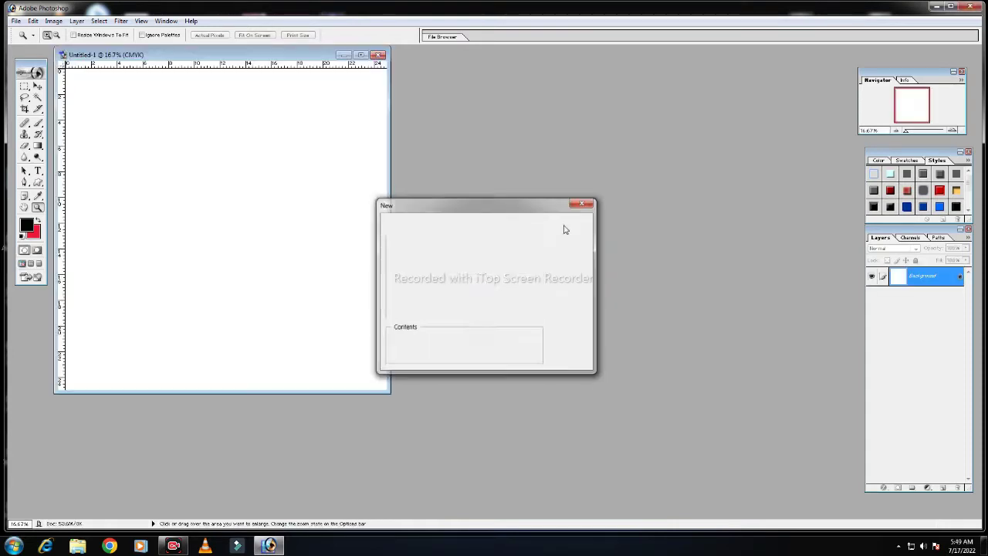
- Maximize the document window and add an empty Layer 1 with the Move tool active
{"action": "left_click", "coordinate": [361, 55]}
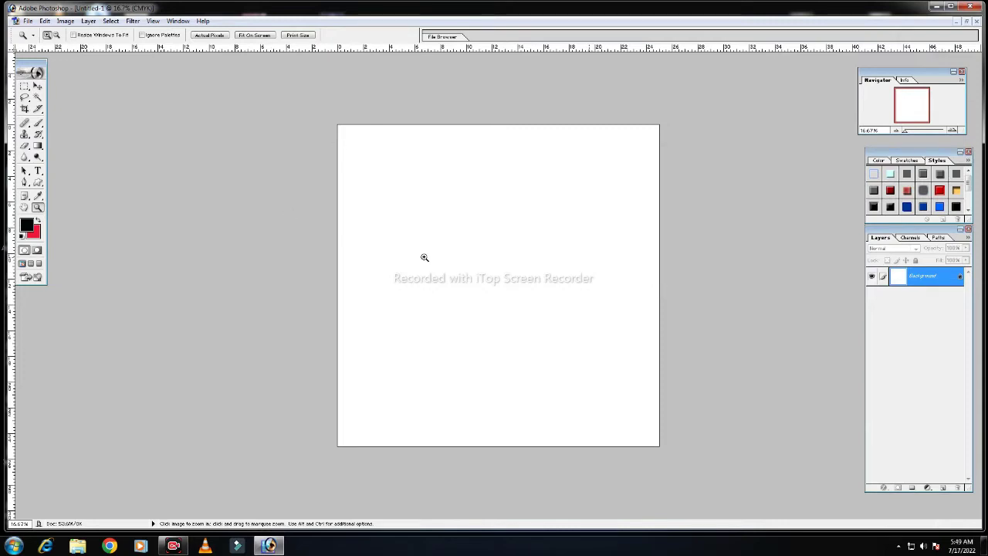
{"action": "left_click", "coordinate": [37, 86]}
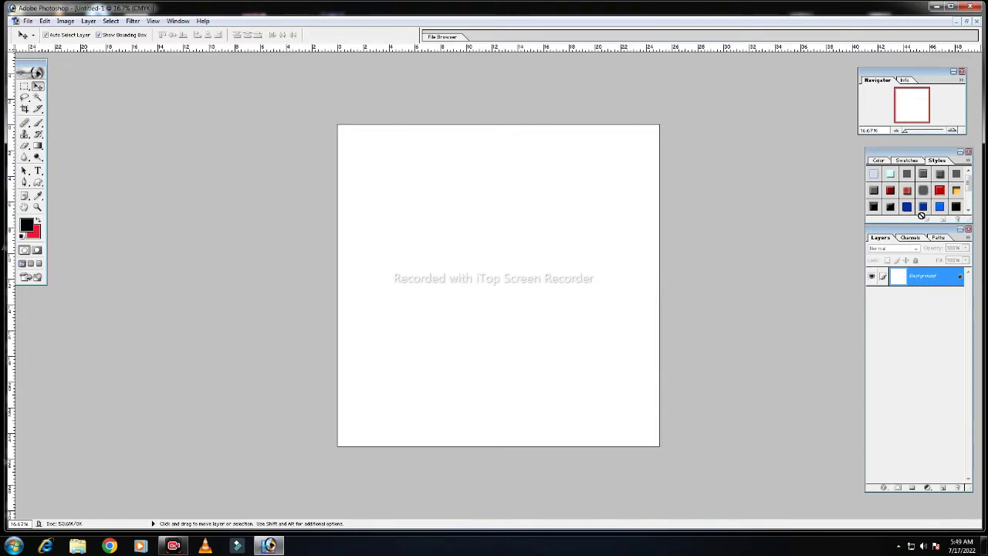
{"action": "key", "text": "ctrl+j"}
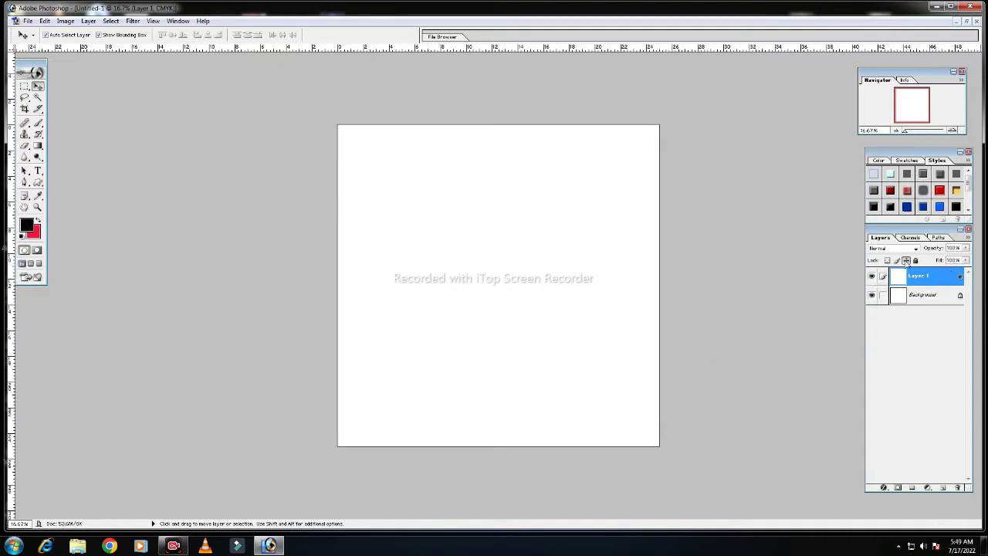
- Open Layer Style for Layer 1 and enable Pattern Overlay
{"action": "double_click", "coordinate": [921, 280]}
{"action": "double_click", "coordinate": [939, 282]}
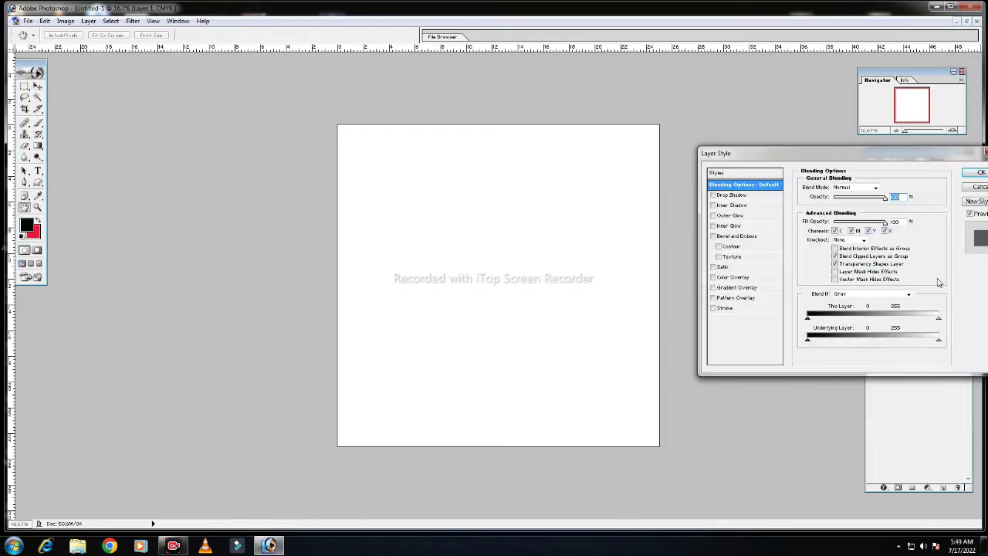
{"action": "key", "text": "F1"}
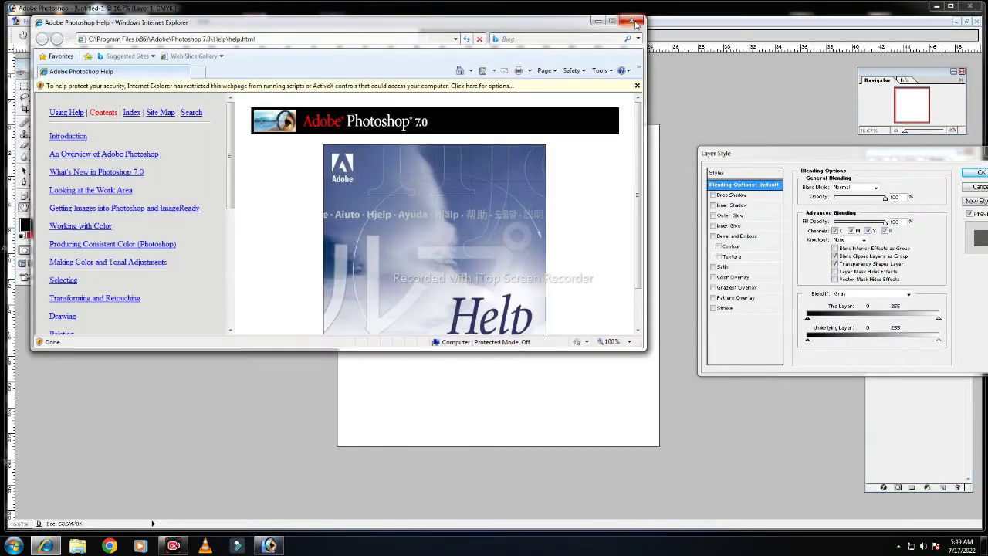
{"action": "left_click", "coordinate": [638, 20]}
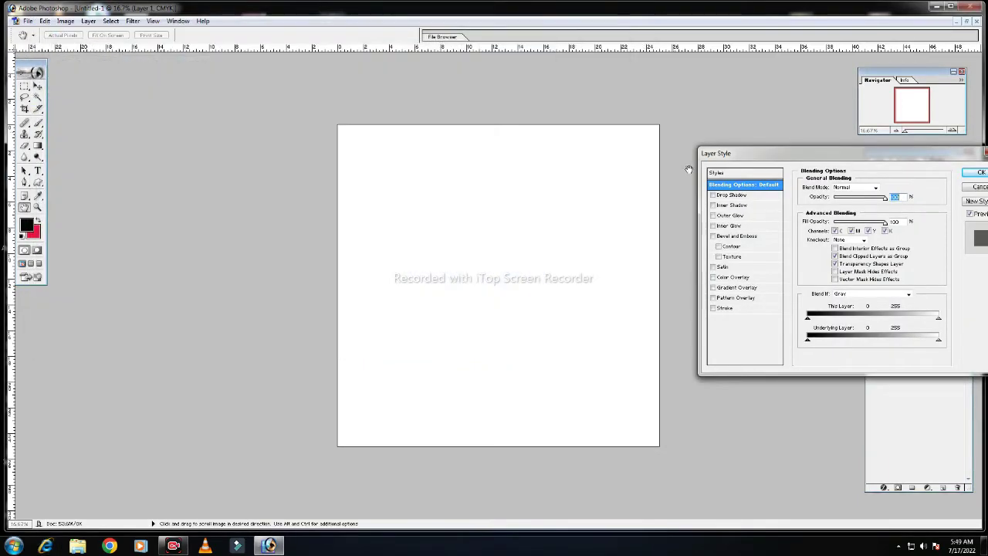
{"action": "left_click", "coordinate": [735, 299]}
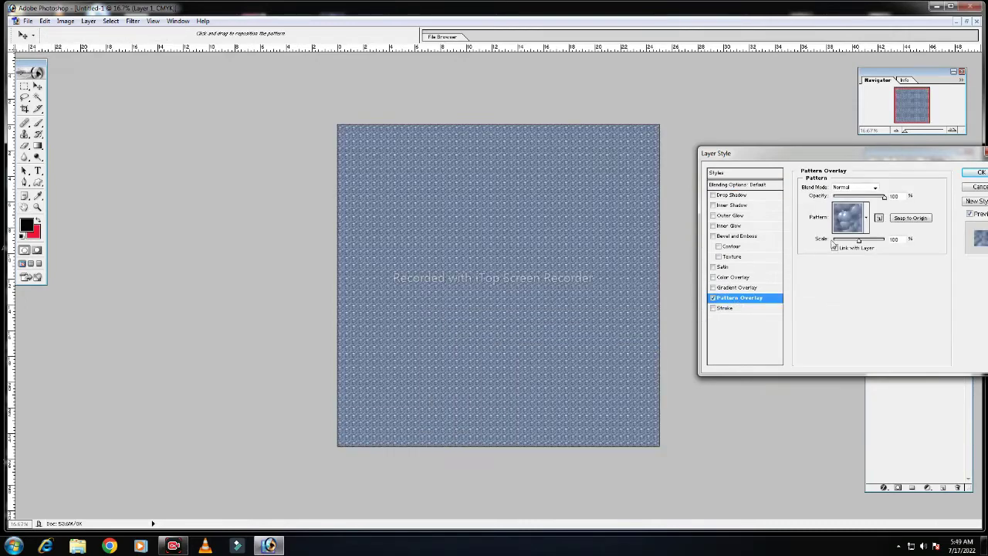
- Compare several patterns and settle on the teal diamond pattern
{"action": "left_click", "coordinate": [868, 218]}
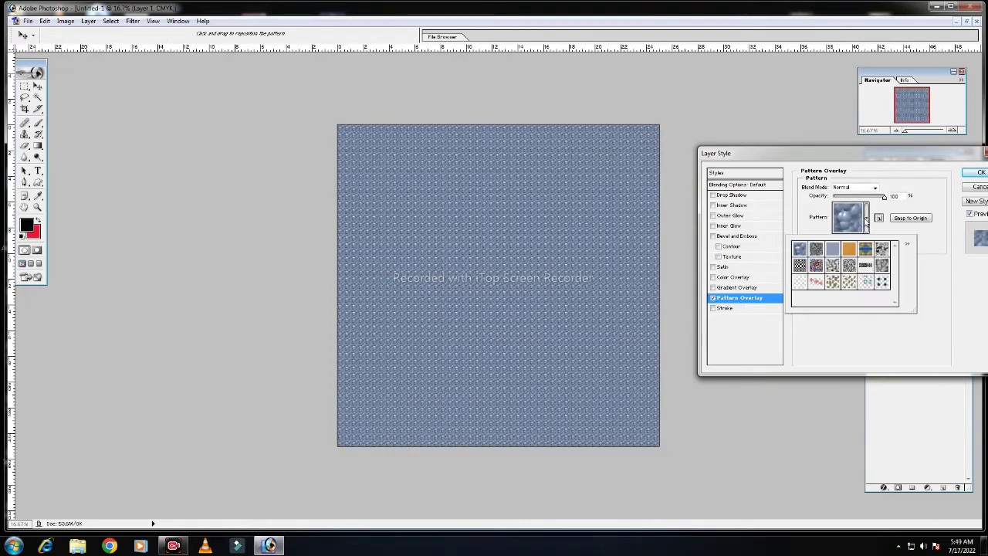
{"action": "left_click", "coordinate": [883, 285]}
{"action": "left_click", "coordinate": [863, 283]}
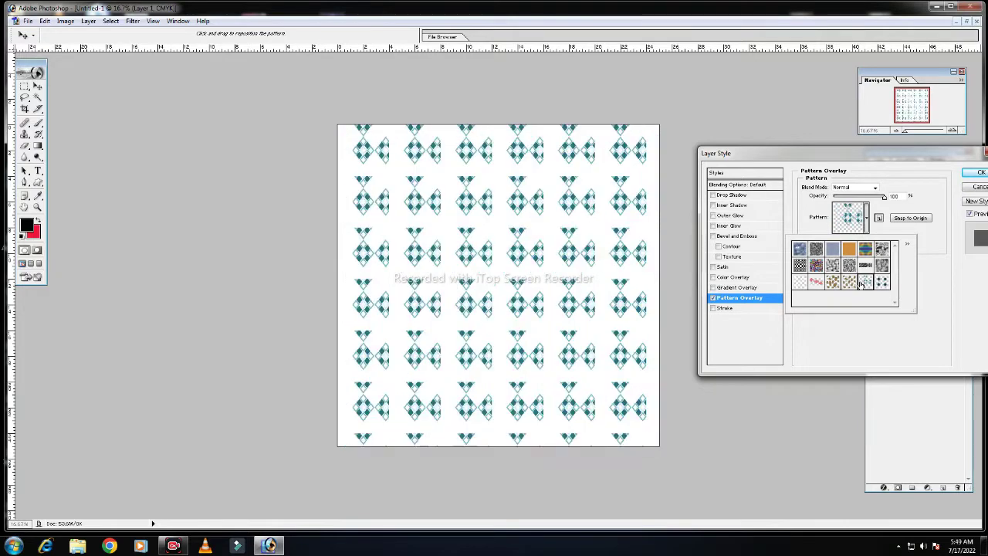
{"action": "left_click", "coordinate": [834, 283]}
{"action": "left_click", "coordinate": [865, 282]}
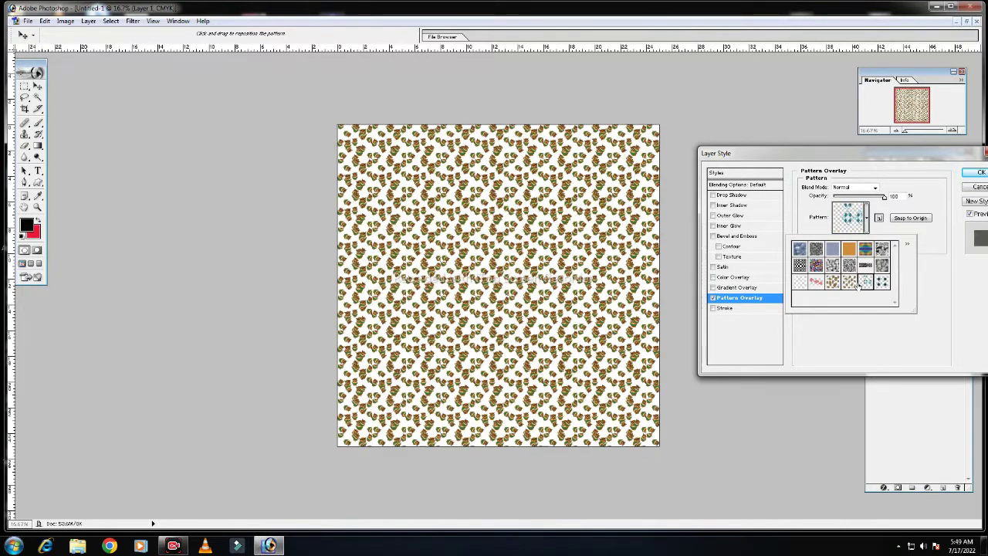
{"action": "left_click", "coordinate": [817, 284]}
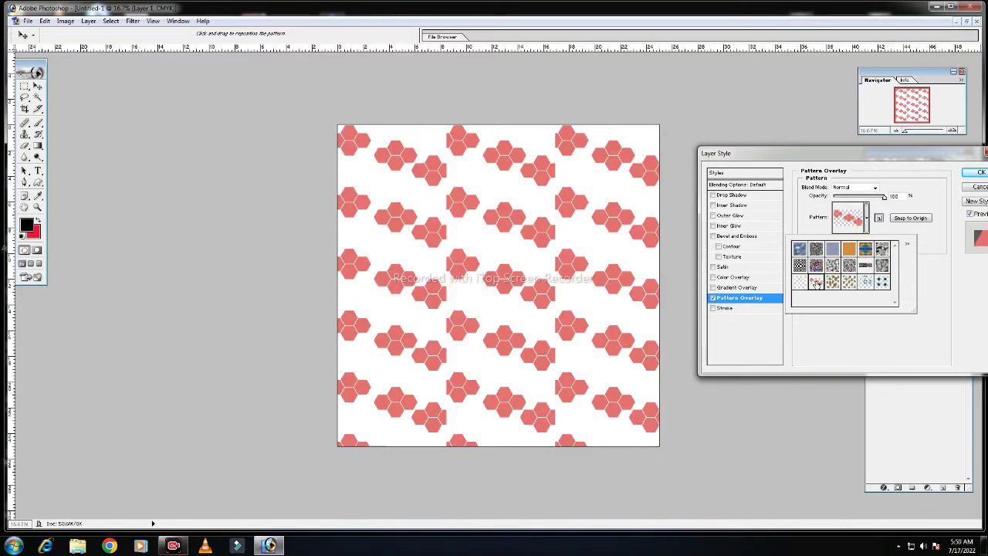
{"action": "left_click", "coordinate": [802, 283]}
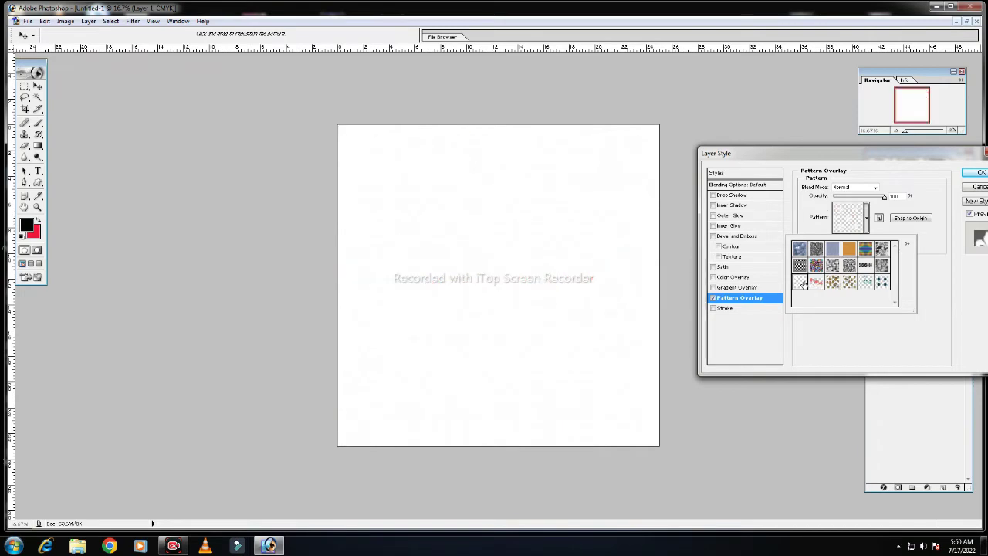
{"action": "left_click", "coordinate": [832, 282]}
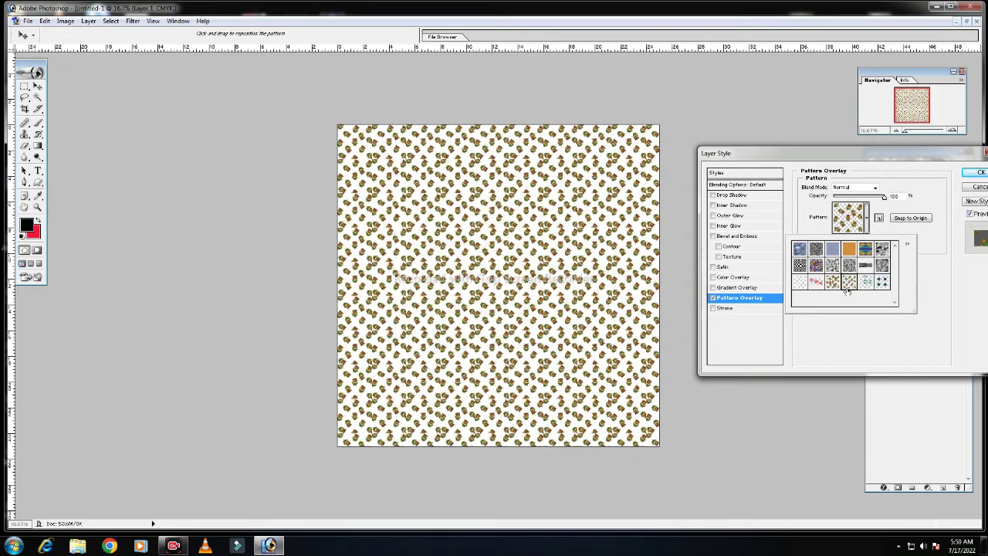
{"action": "left_click", "coordinate": [865, 283]}
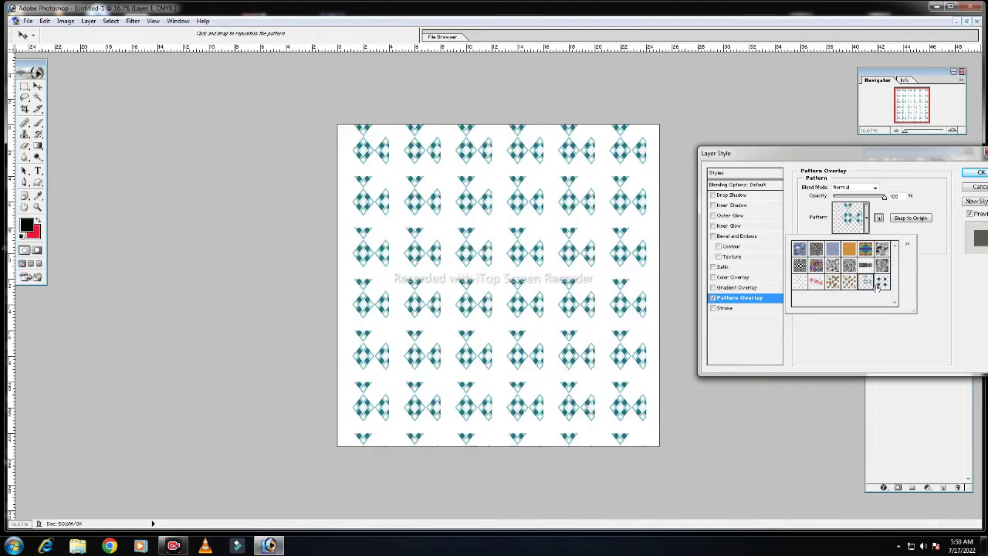
{"action": "left_click", "coordinate": [884, 283]}
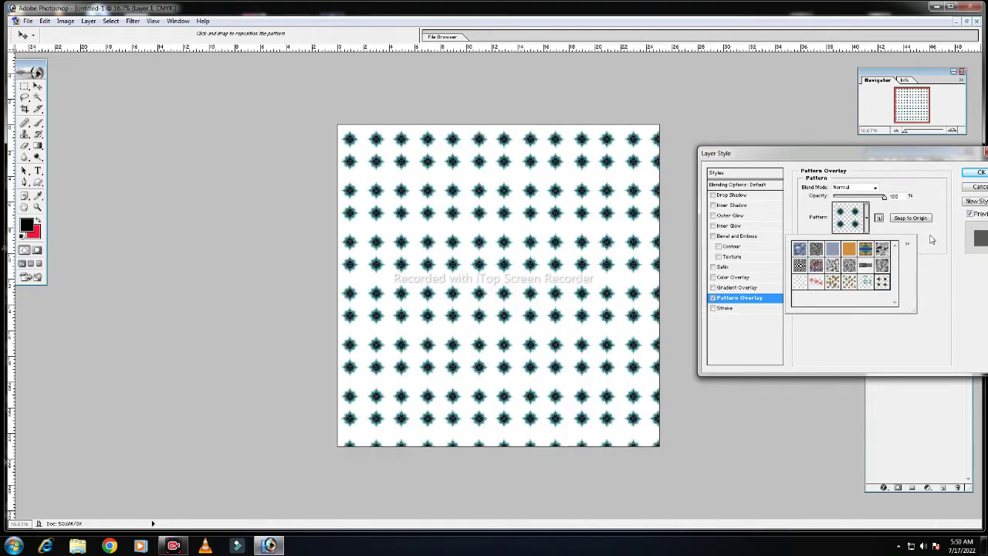
{"action": "left_click", "coordinate": [866, 283]}
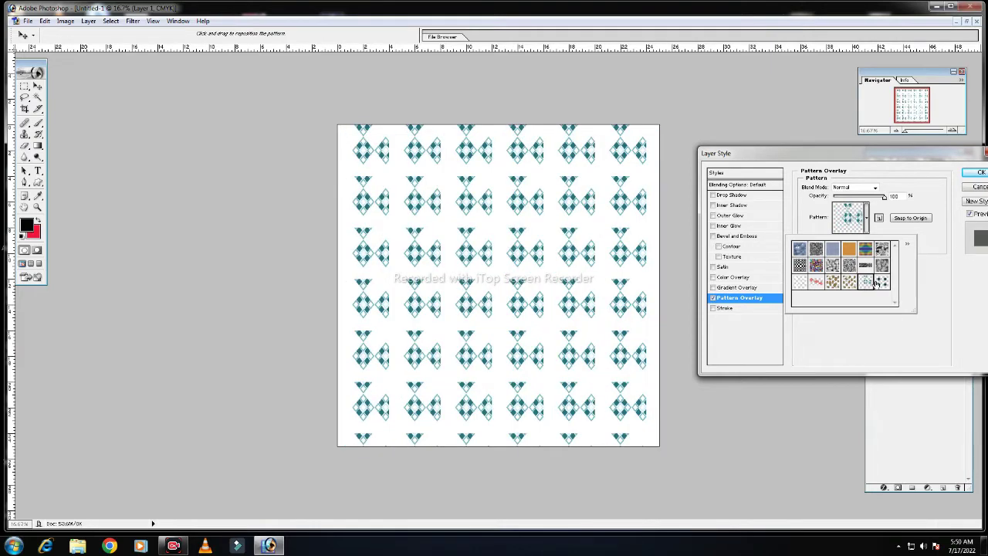
{"action": "left_click", "coordinate": [931, 252]}
- Reduce the pattern scale to a small repeating grid and apply the overlay
{"action": "left_click_drag", "start_coordinate": [848, 244], "coordinate": [840, 241]}
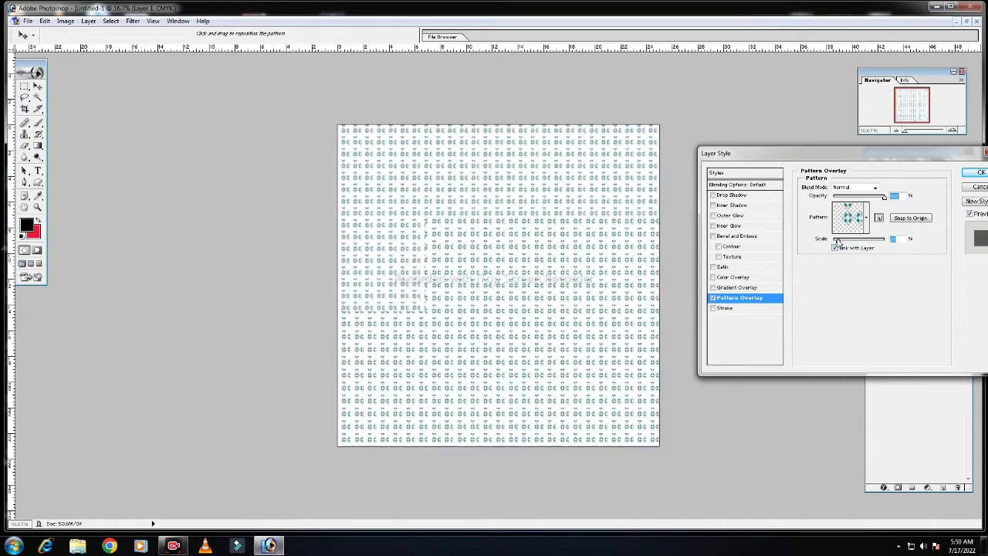
{"action": "left_click_drag", "start_coordinate": [840, 241], "coordinate": [845, 244]}
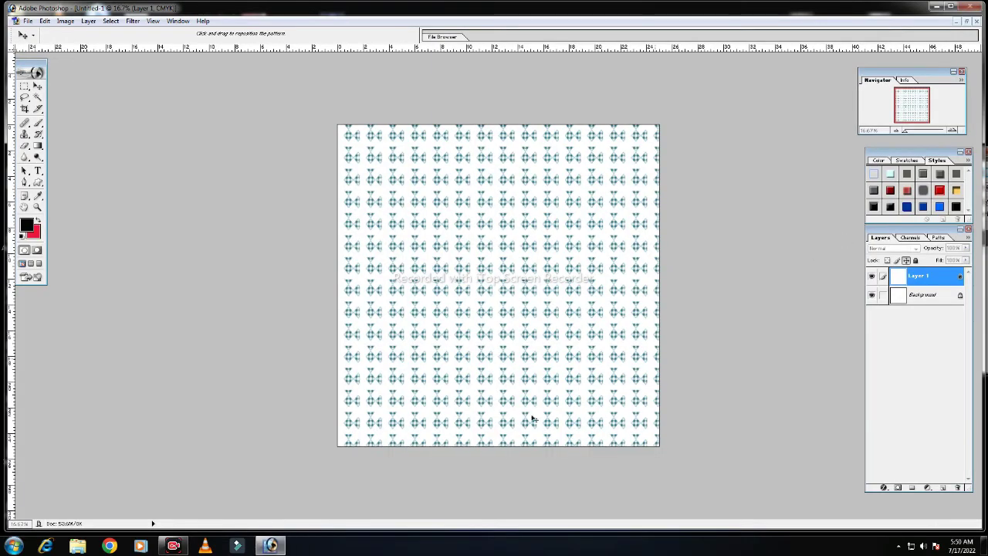
{"action": "left_click", "coordinate": [270, 546]}
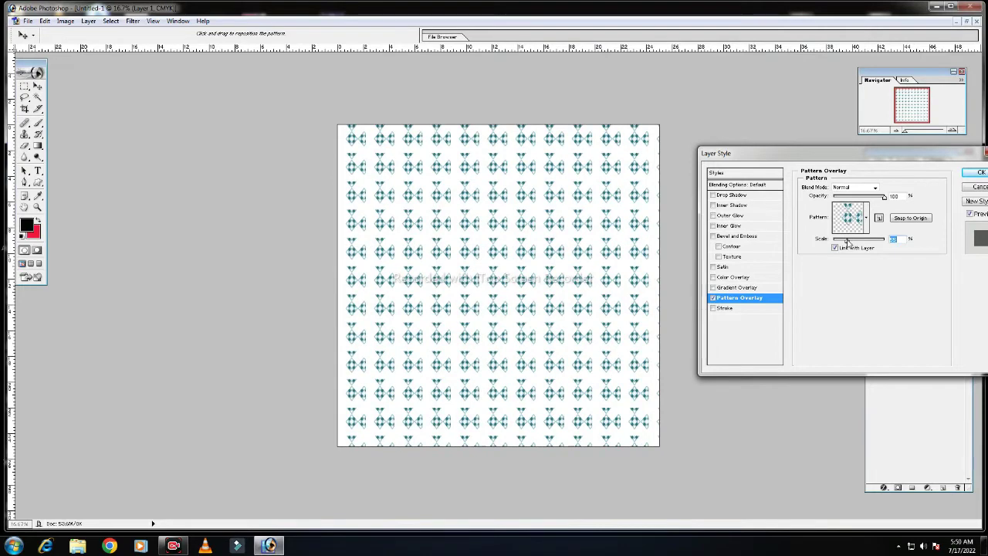
{"action": "left_click_drag", "start_coordinate": [849, 242], "coordinate": [835, 245]}
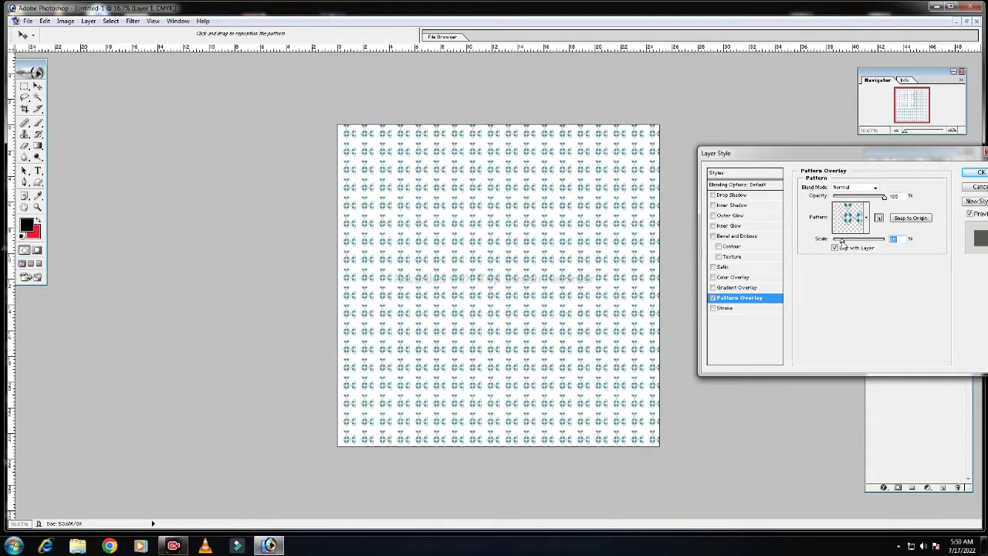
{"action": "left_click", "coordinate": [977, 173]}
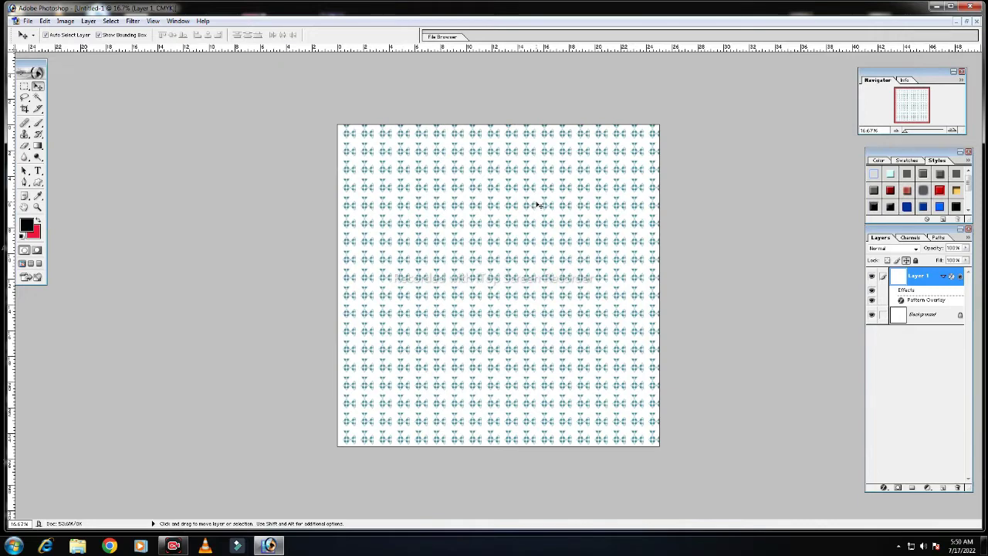
- Fill Layer 1 with black and select the Rectangle Tool
{"action": "key", "text": "alt"}
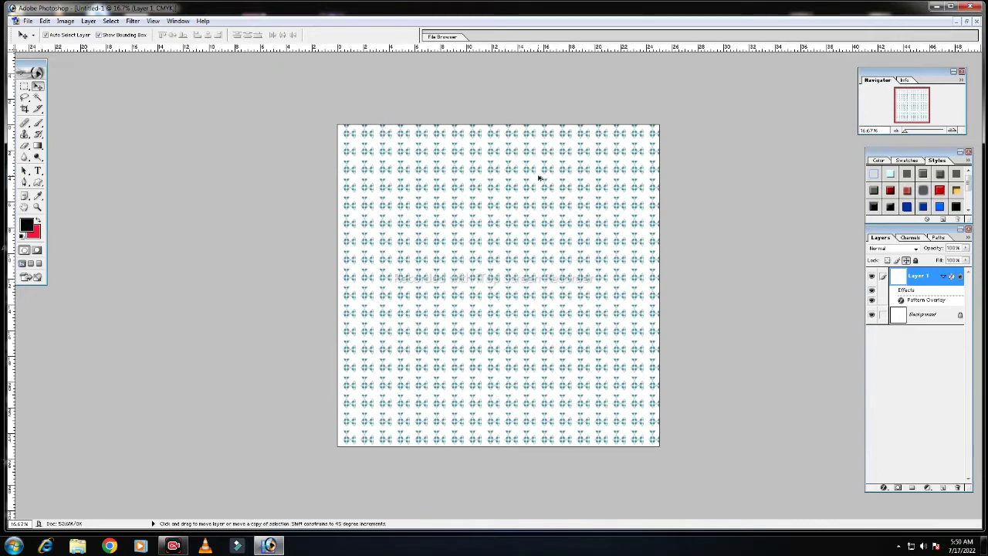
{"action": "key", "text": "alt+BackSpace"}
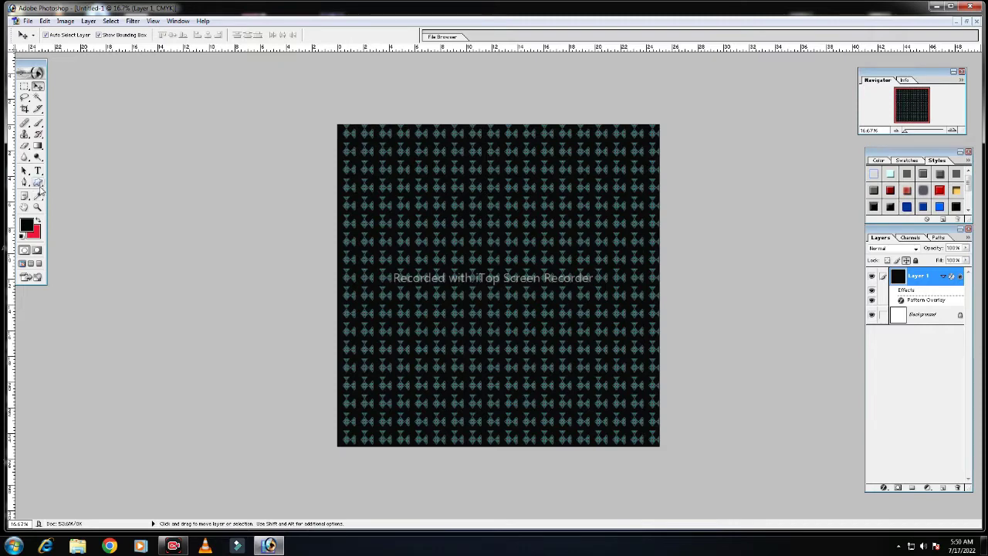
{"action": "left_click", "coordinate": [39, 186]}
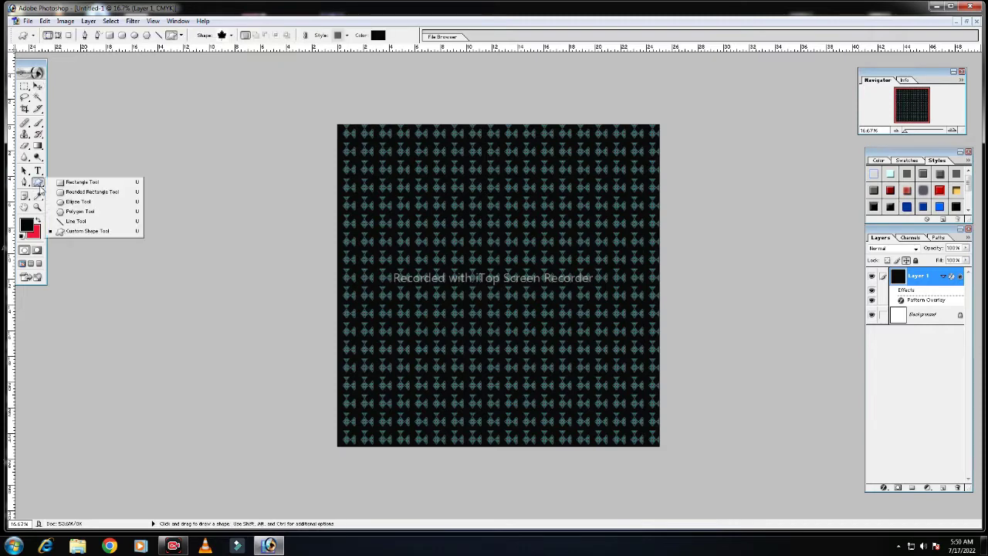
{"action": "left_click", "coordinate": [77, 181]}
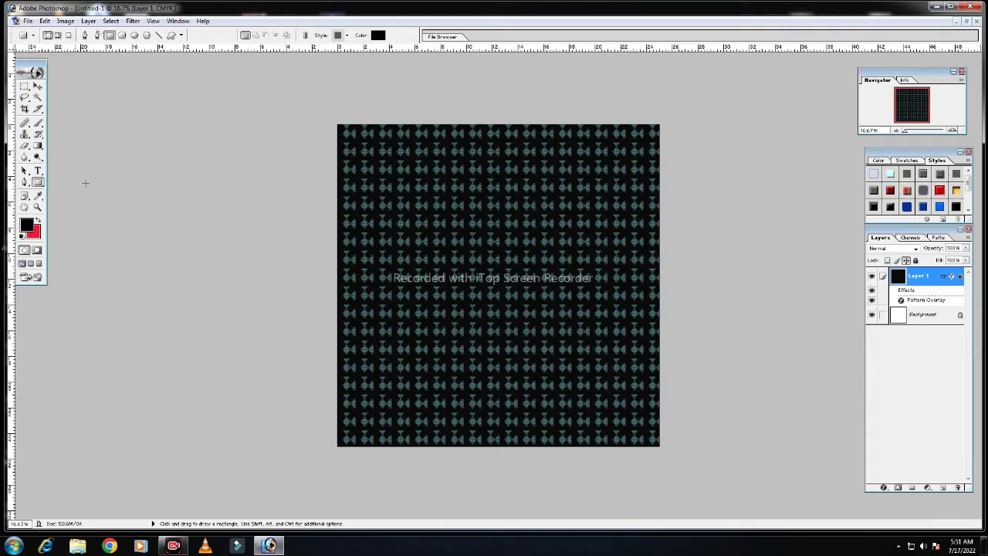
- Draw a long narrow black rectangle along the canvas bottom edge and nudge it into place
{"action": "left_click_drag", "start_coordinate": [337, 443], "coordinate": [412, 456]}
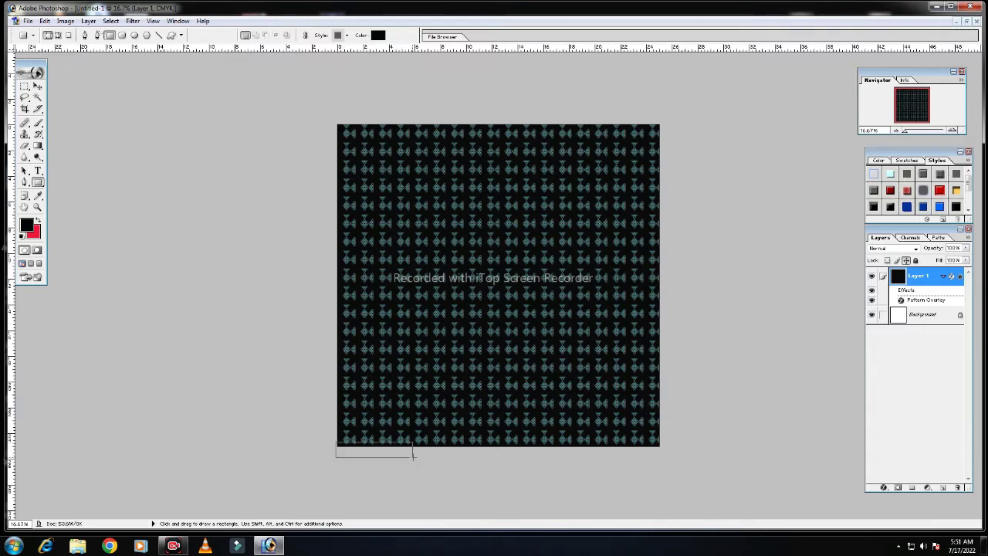
{"action": "left_click_drag", "start_coordinate": [415, 456], "coordinate": [669, 471]}
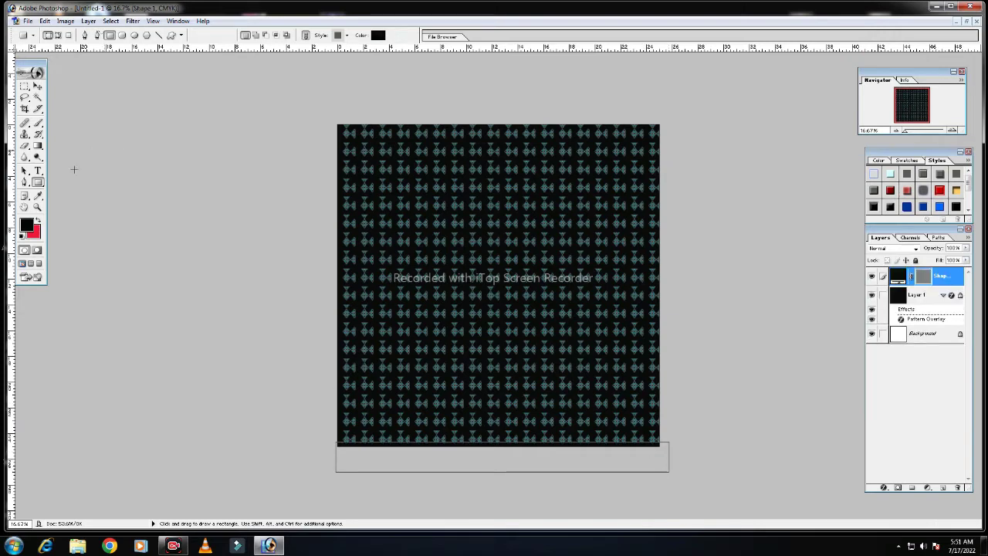
{"action": "left_click", "coordinate": [37, 86]}
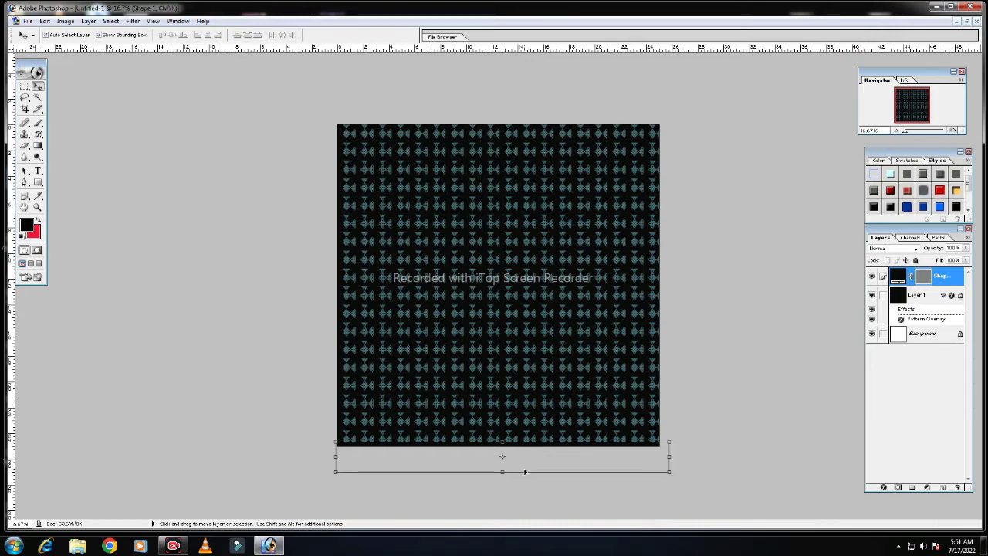
{"action": "left_click_drag", "start_coordinate": [524, 471], "coordinate": [525, 472]}
{"action": "key", "text": "Up"}
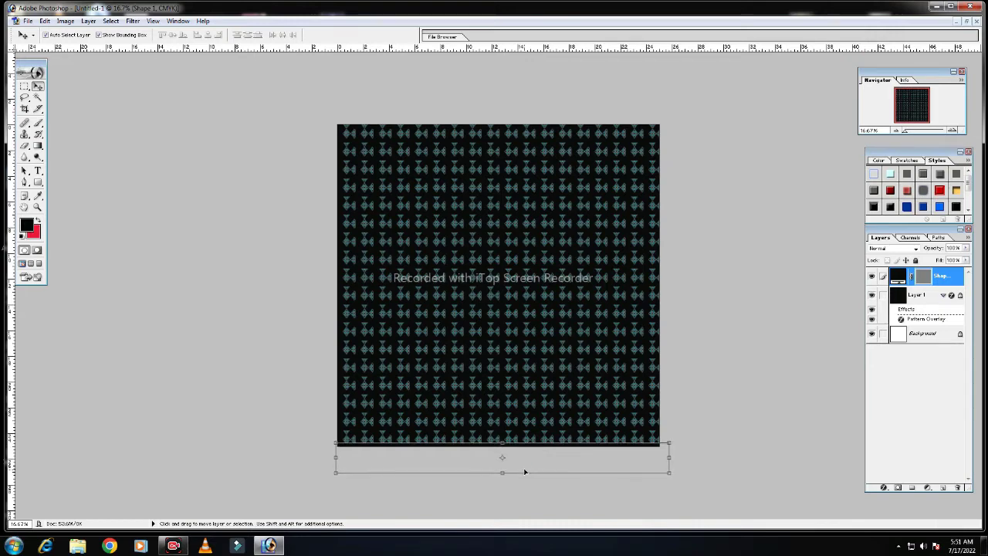
- Duplicate the black rectangle and squash the copy into a thin strip near the bottom
{"action": "key", "text": "Up"}
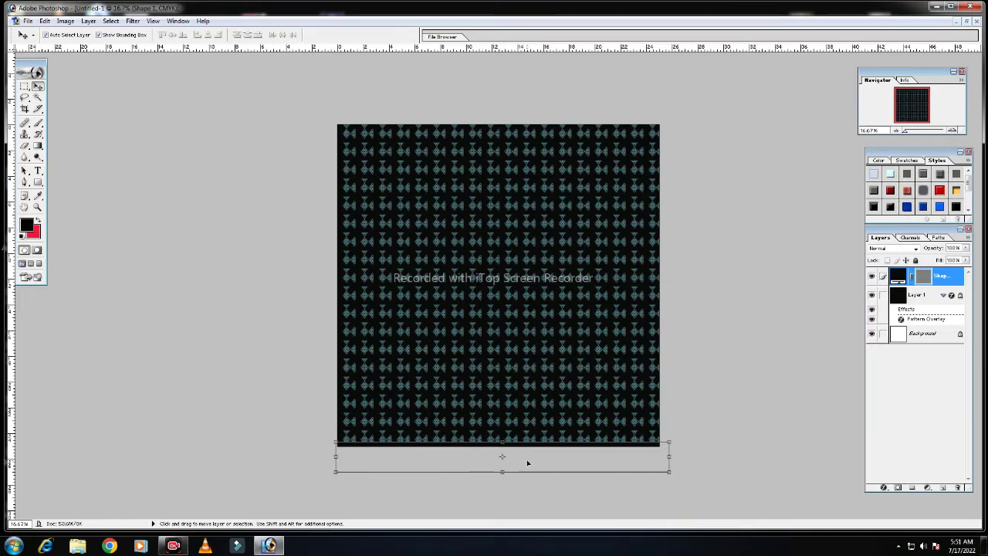
{"action": "key", "text": "ctrl+j"}
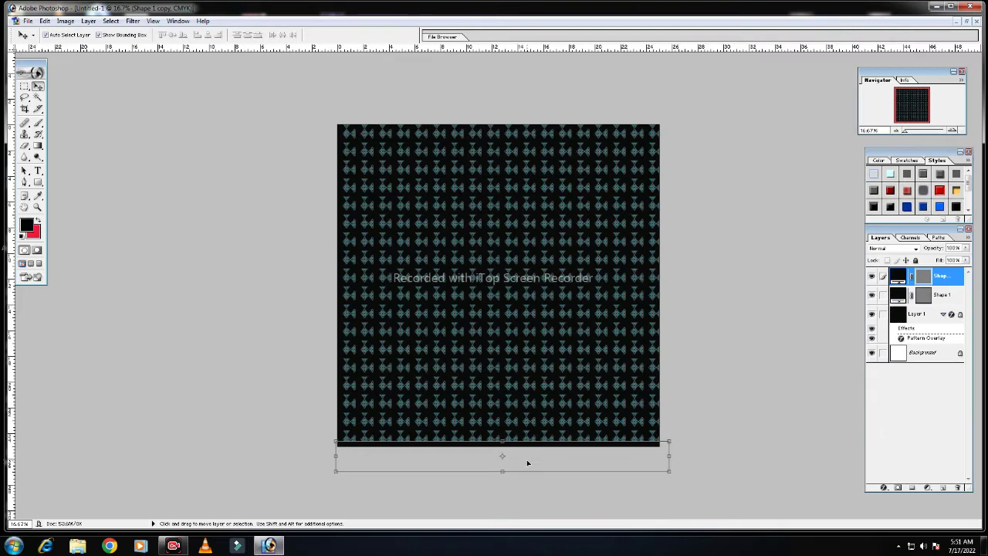
{"action": "key", "text": "shift+Up"}
{"action": "key", "text": "shift+Up"}
{"action": "key", "text": "shift+Up"}
{"action": "key", "text": "shift+Up"}
{"action": "key", "text": "shift+Up"}
{"action": "key", "text": "shift+Up"}
{"action": "key", "text": "shift+Up"}
{"action": "key", "text": "shift+Up"}
{"action": "key", "text": "shift+Up"}
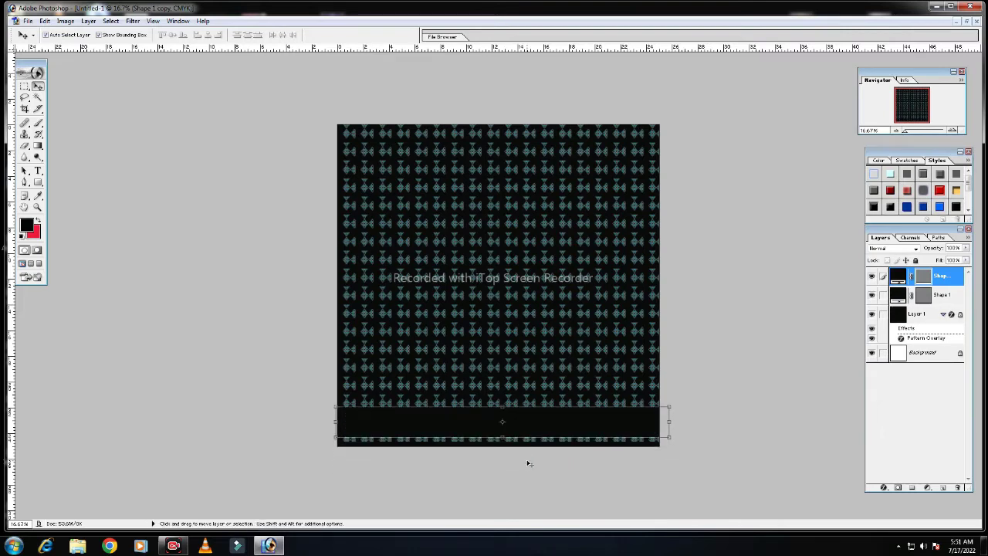
{"action": "key", "text": "shift+Down"}
{"action": "key", "text": "shift+Down"}
{"action": "key", "text": "shift+Down"}
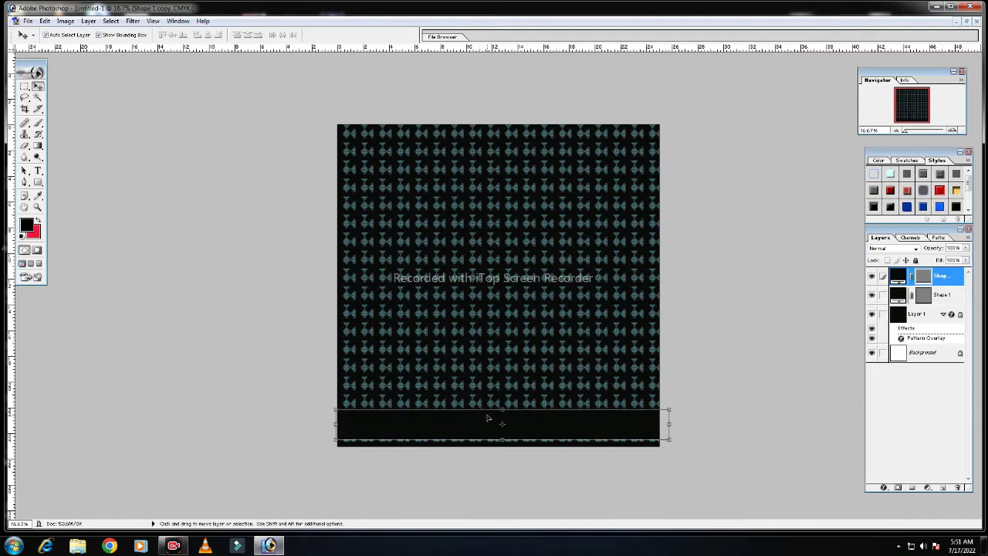
{"action": "key", "text": "ctrl+t"}
{"action": "left_click_drag", "start_coordinate": [502, 410], "coordinate": [502, 428]}
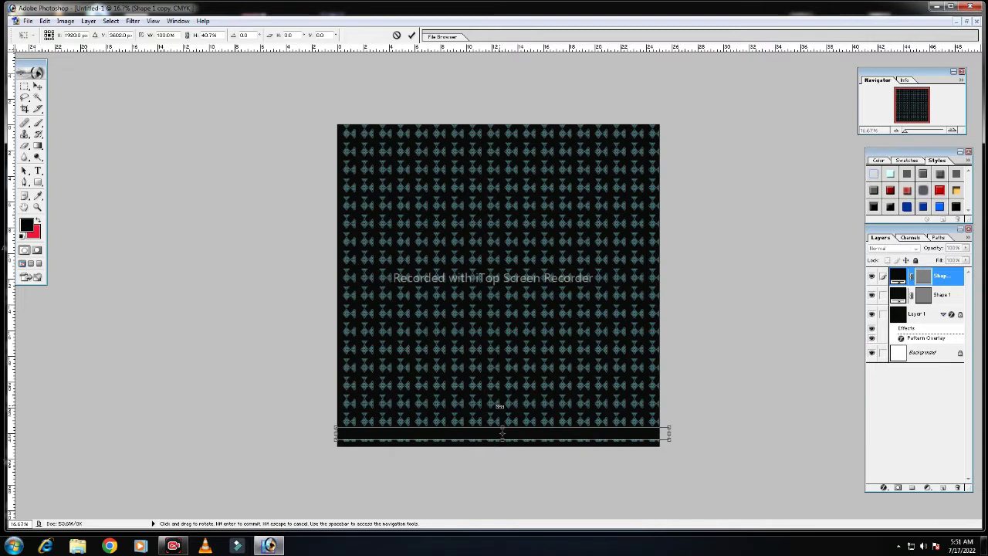
{"action": "key", "text": "Return"}
{"action": "left_click", "coordinate": [526, 359]}
{"action": "left_click", "coordinate": [547, 436]}
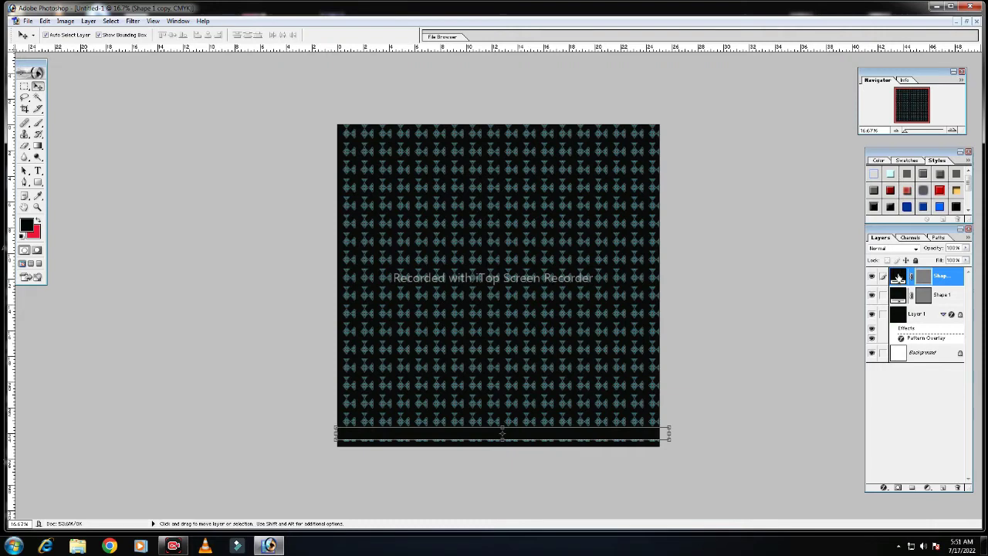
- Recolour the thin strip to muted teal 67929A
{"action": "double_click", "coordinate": [898, 278]}
{"action": "left_click", "coordinate": [792, 291]}
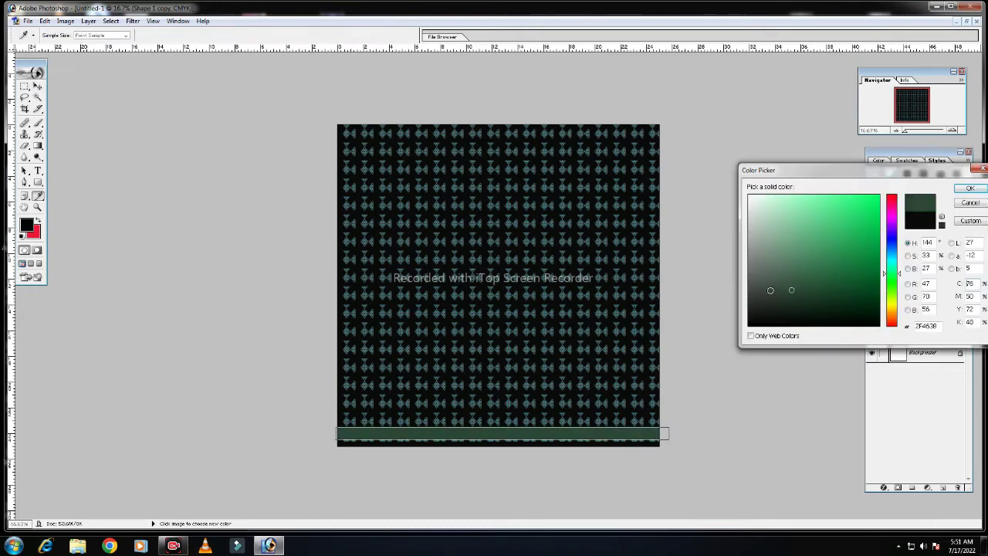
{"action": "left_click", "coordinate": [762, 239]}
{"action": "left_click", "coordinate": [830, 304]}
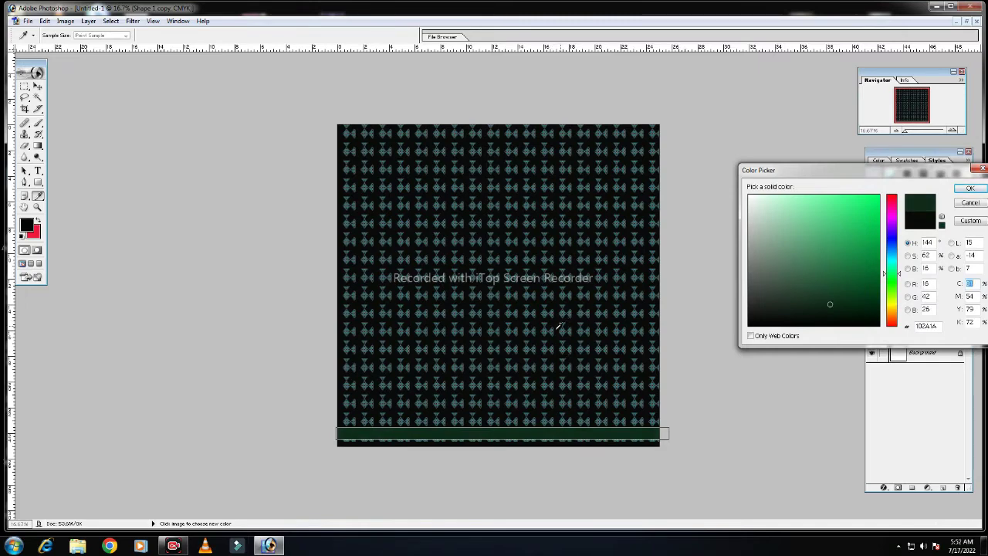
{"action": "left_click", "coordinate": [550, 331]}
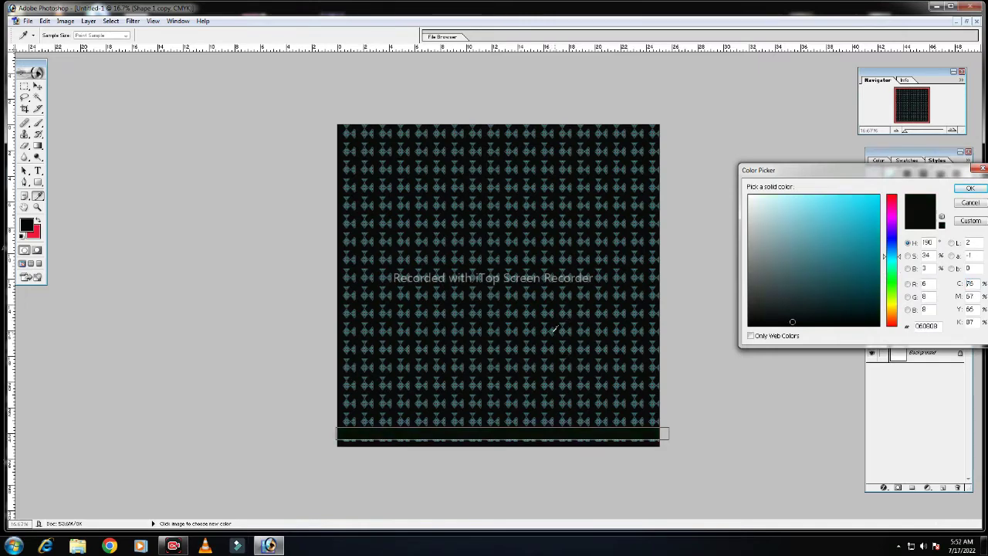
{"action": "left_click", "coordinate": [819, 269]}
{"action": "left_click", "coordinate": [796, 261]}
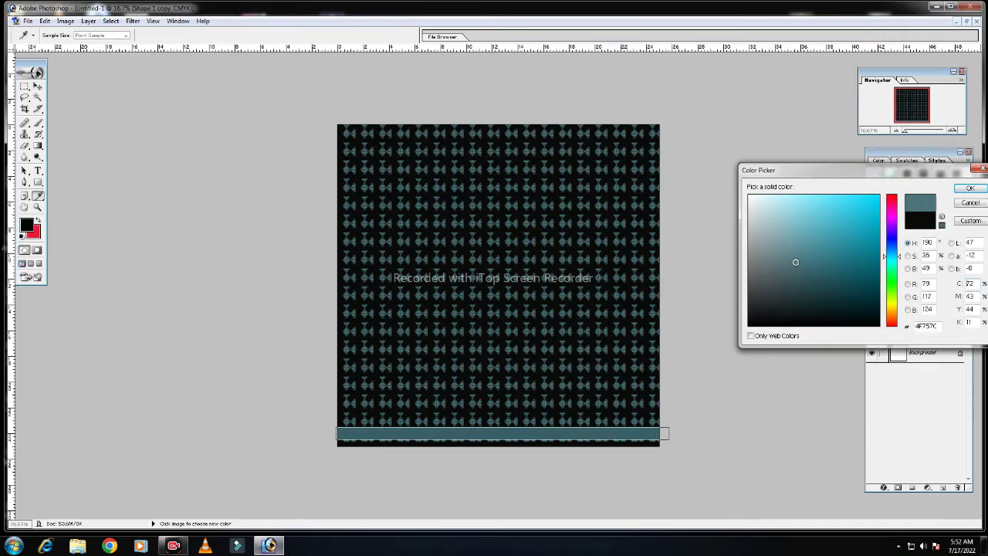
{"action": "left_click", "coordinate": [778, 220]}
{"action": "left_click", "coordinate": [798, 266]}
{"action": "left_click", "coordinate": [777, 220]}
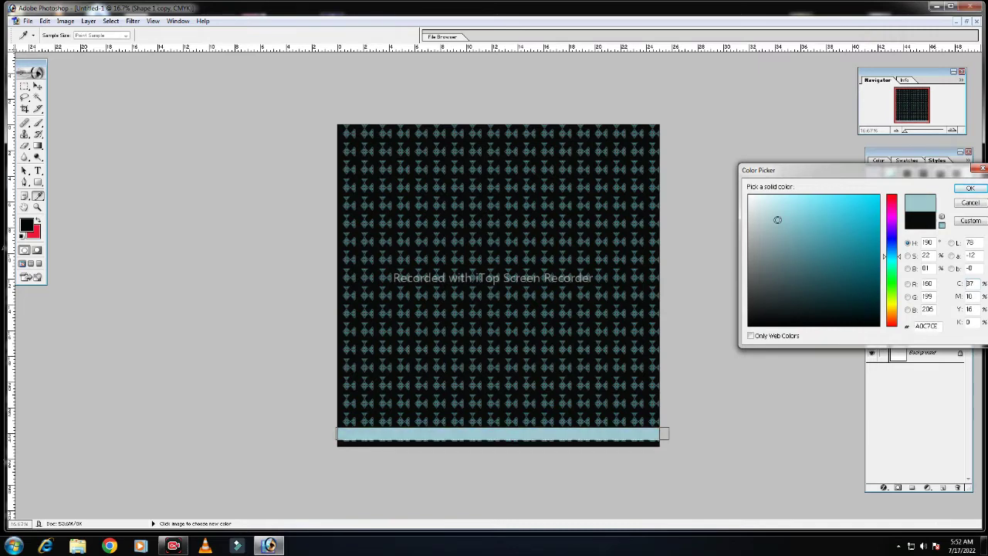
{"action": "left_click", "coordinate": [790, 249]}
{"action": "left_click", "coordinate": [792, 247]}
{"action": "left_click", "coordinate": [971, 189]}
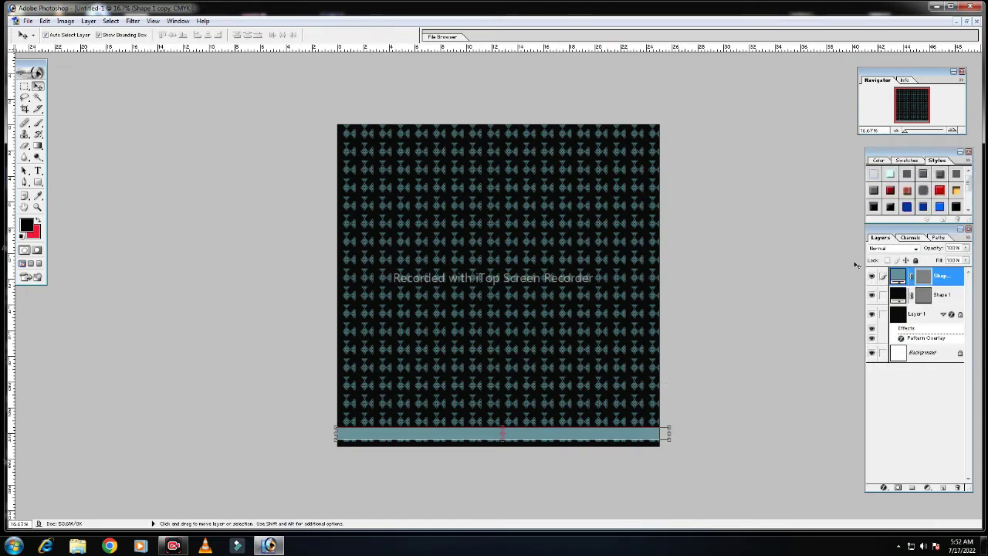
- Duplicate the original black rectangle and shift the copy above the teal strip
{"action": "left_click", "coordinate": [901, 298]}
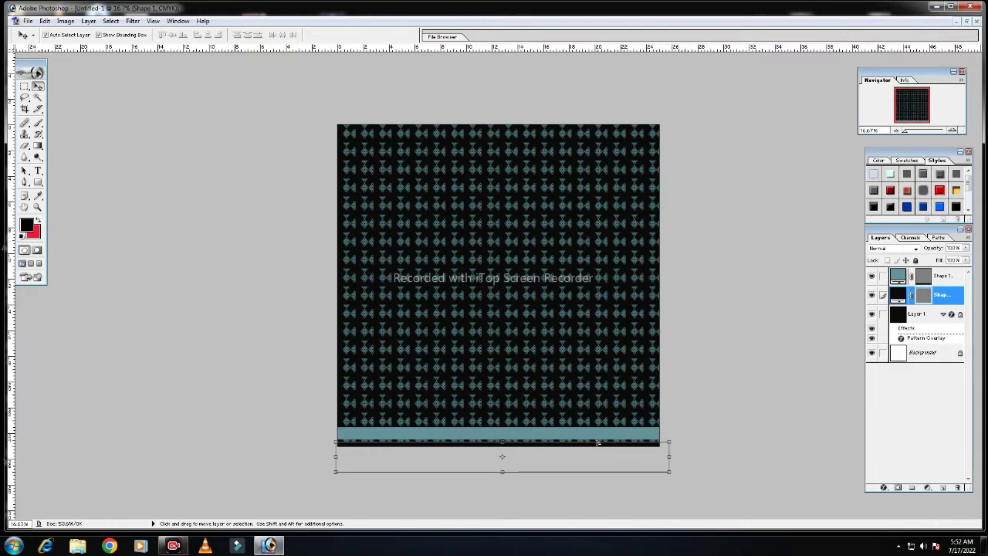
{"action": "key", "text": "ctrl+j"}
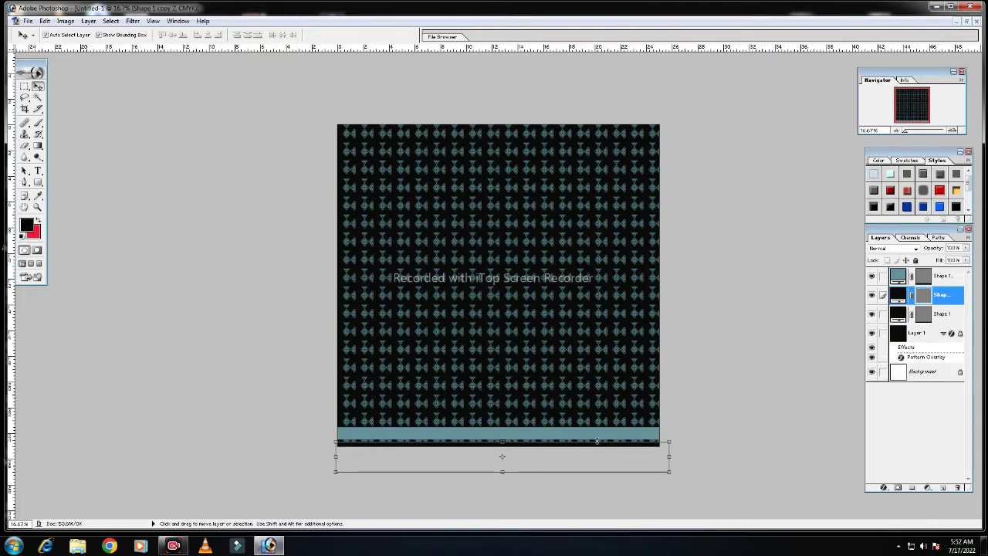
{"action": "key", "text": "shift+Up"}
{"action": "key", "text": "shift+Up"}
{"action": "key", "text": "shift+Up"}
{"action": "key", "text": "shift+Up"}
{"action": "key", "text": "shift+Up"}
{"action": "key", "text": "shift+Up"}
{"action": "key", "text": "shift+Up"}
{"action": "key", "text": "shift+Up"}
{"action": "key", "text": "shift+Up"}
{"action": "key", "text": "shift+Up"}
{"action": "key", "text": "shift+Up"}
{"action": "key", "text": "shift+Up"}
{"action": "key", "text": "shift+Up"}
{"action": "key", "text": "shift+Up"}
{"action": "key", "text": "shift+Up"}
{"action": "key", "text": "shift+Up"}
{"action": "key", "text": "shift+Up"}
{"action": "key", "text": "shift+Up"}
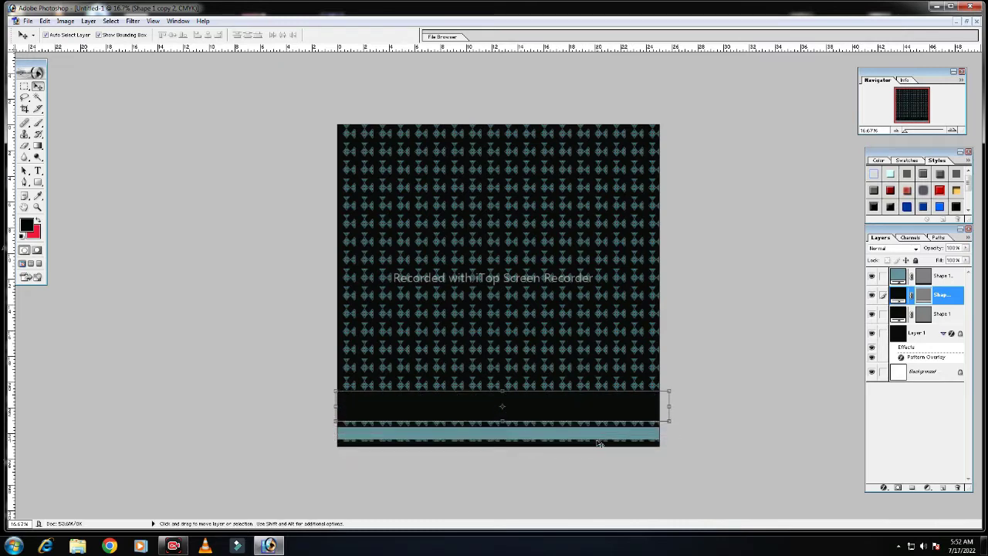
- Squash Shape 1 copy 2 into a thin black strip just above the teal band
{"action": "key", "text": "ctrl+t"}
{"action": "left_click_drag", "start_coordinate": [502, 391], "coordinate": [502, 417]}
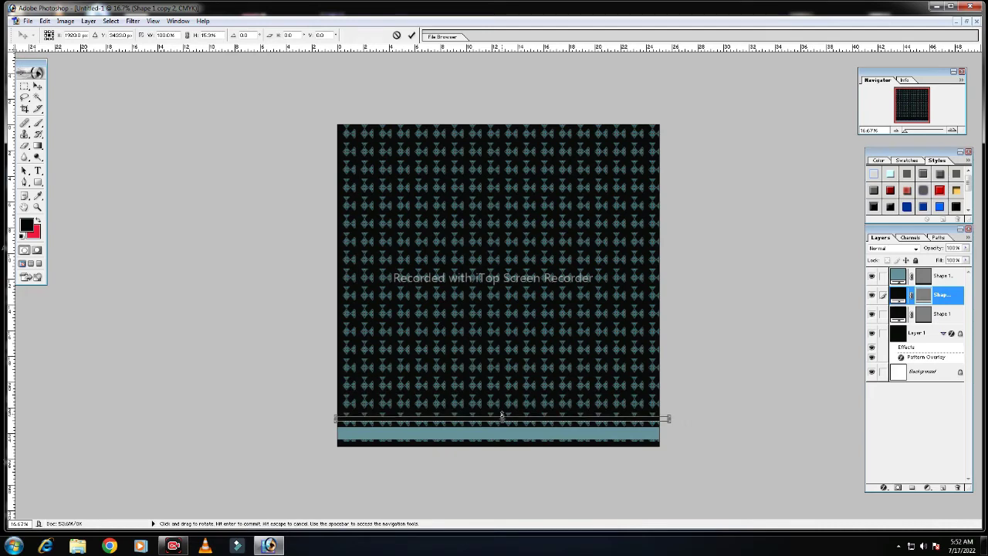
{"action": "key", "text": "shift+Down"}
{"action": "key", "text": "shift+Down"}
{"action": "key", "text": "shift+Down"}
{"action": "key", "text": "shift+Down"}
{"action": "key", "text": "Up"}
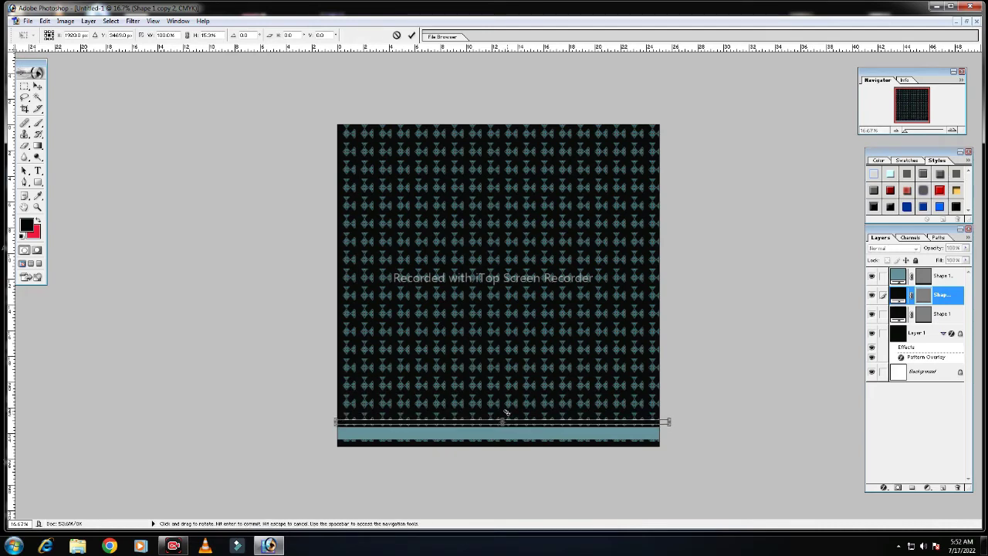
{"action": "key", "text": "Left"}
{"action": "key", "text": "Left"}
{"action": "key", "text": "Left"}
{"action": "key", "text": "Down"}
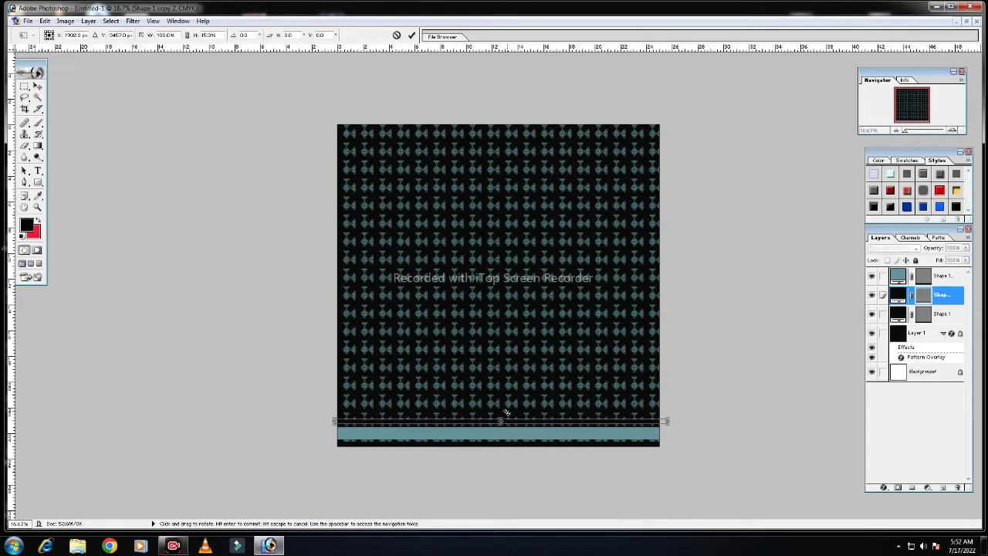
{"action": "key", "text": "Return"}
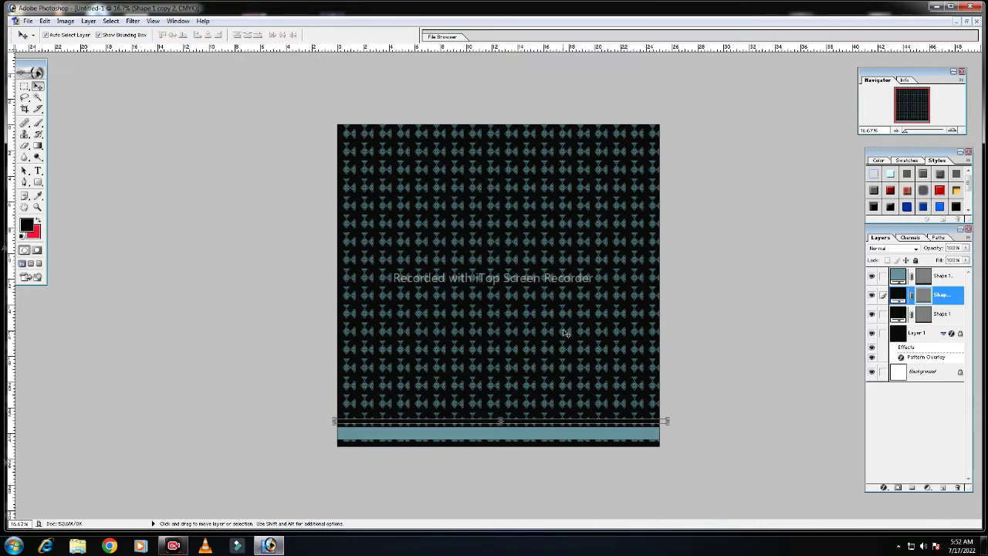
- Nudge the thin black strip slightly upward, then select the teal strip's layer
{"action": "left_click", "coordinate": [566, 333]}
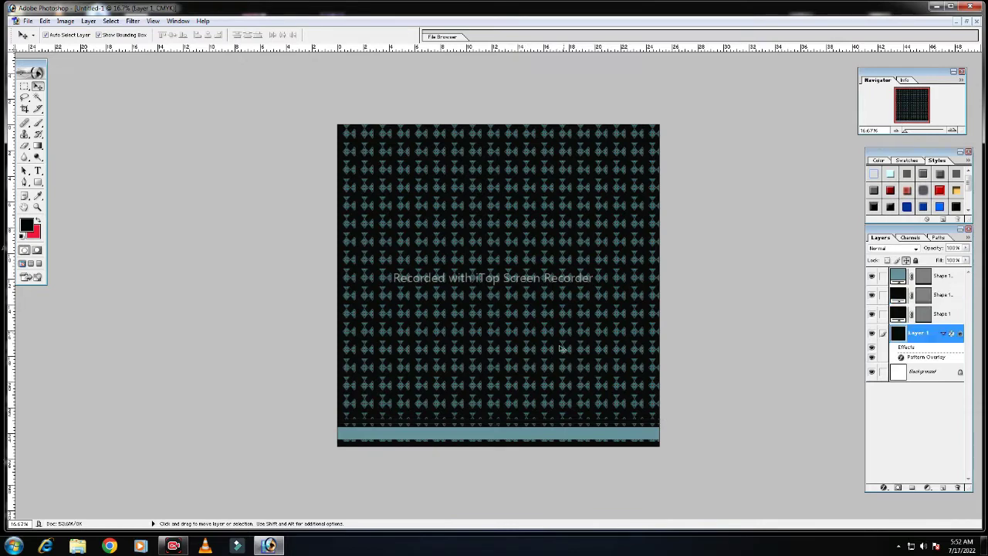
{"action": "left_click", "coordinate": [516, 423]}
{"action": "key", "text": "ctrl+t"}
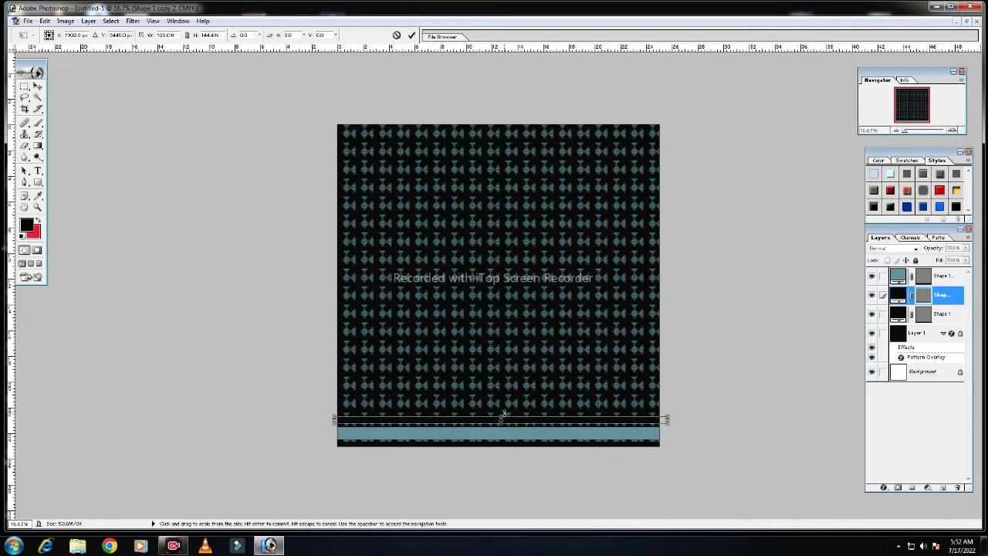
{"action": "key", "text": "Return"}
{"action": "left_click_drag", "start_coordinate": [502, 419], "coordinate": [502, 418]}
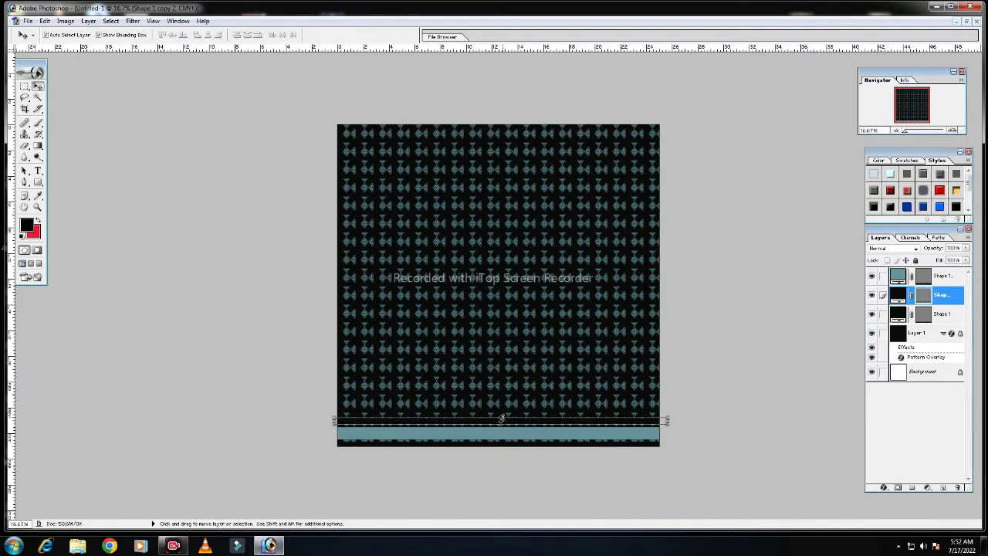
{"action": "left_click", "coordinate": [556, 382]}
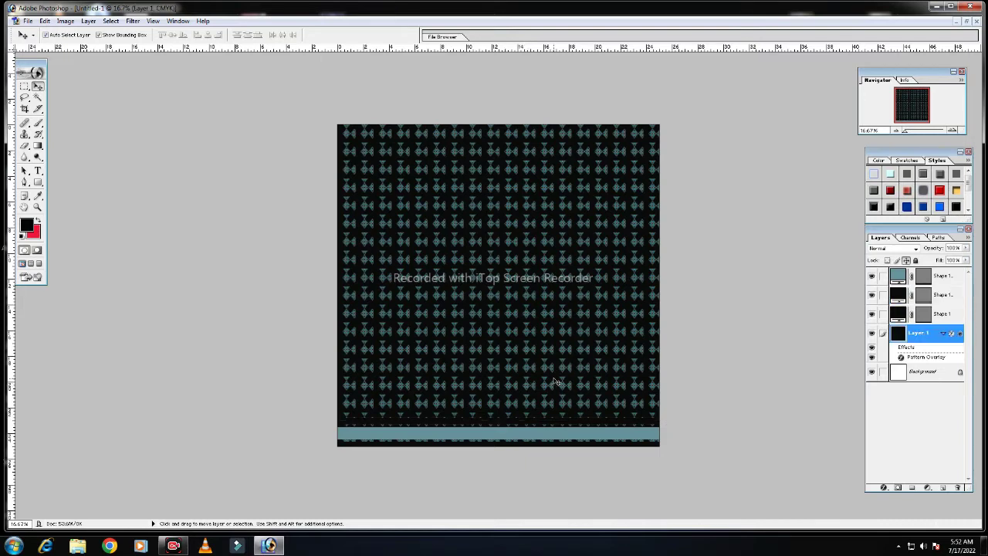
{"action": "left_click", "coordinate": [512, 437]}
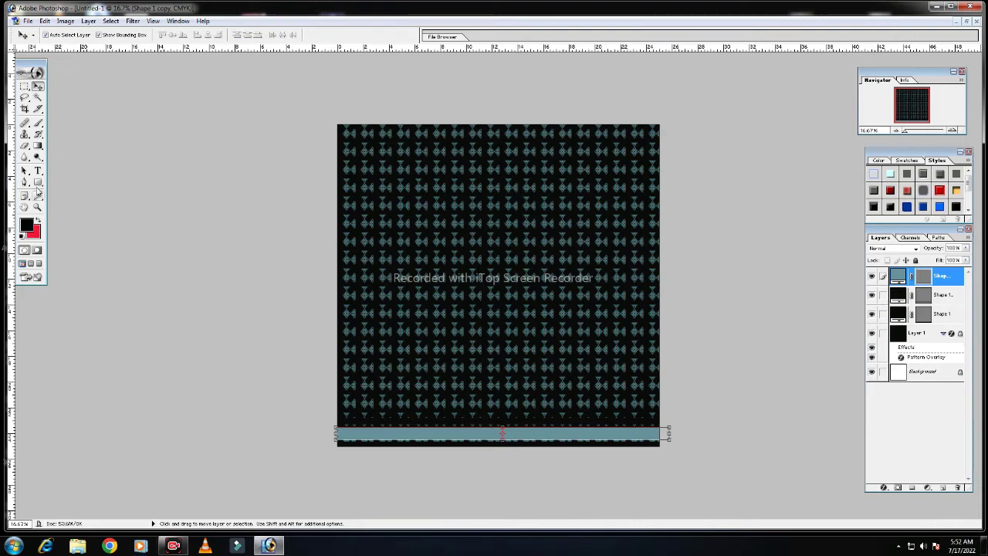
- Switch to the Custom Shape Tool with the solid diamond shape selected
{"action": "right_click", "coordinate": [44, 185]}
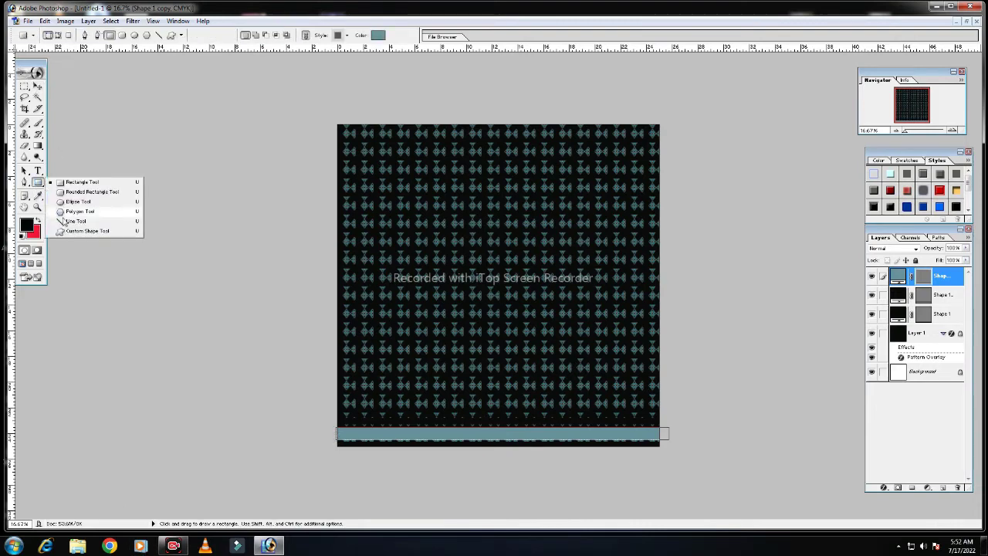
{"action": "left_click", "coordinate": [77, 233]}
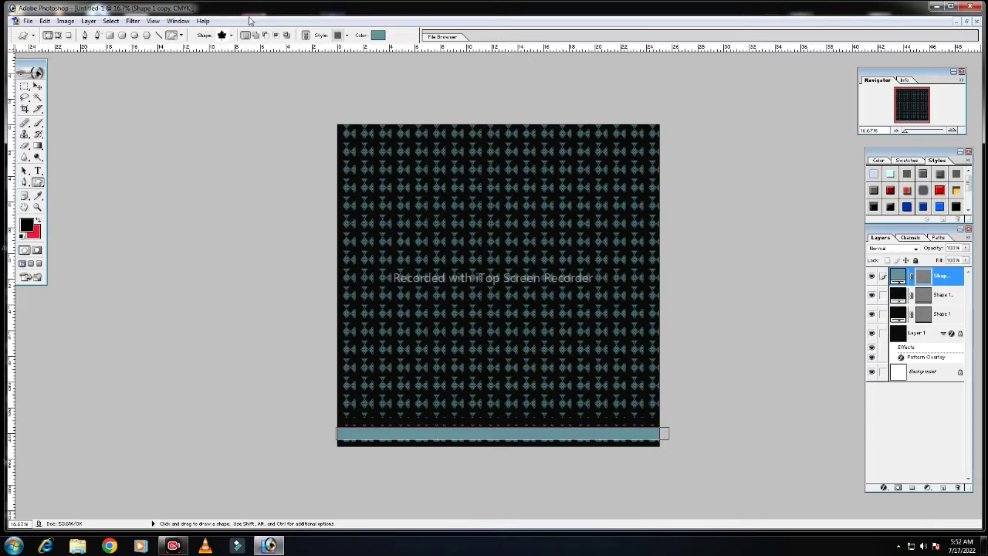
{"action": "left_click", "coordinate": [232, 36]}
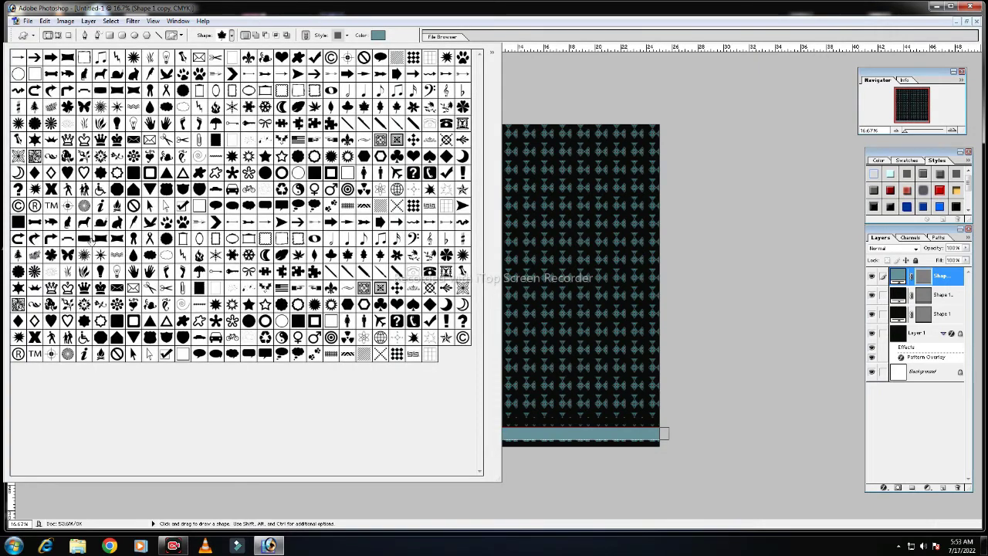
{"action": "left_click", "coordinate": [17, 321]}
{"action": "left_click", "coordinate": [570, 407]}
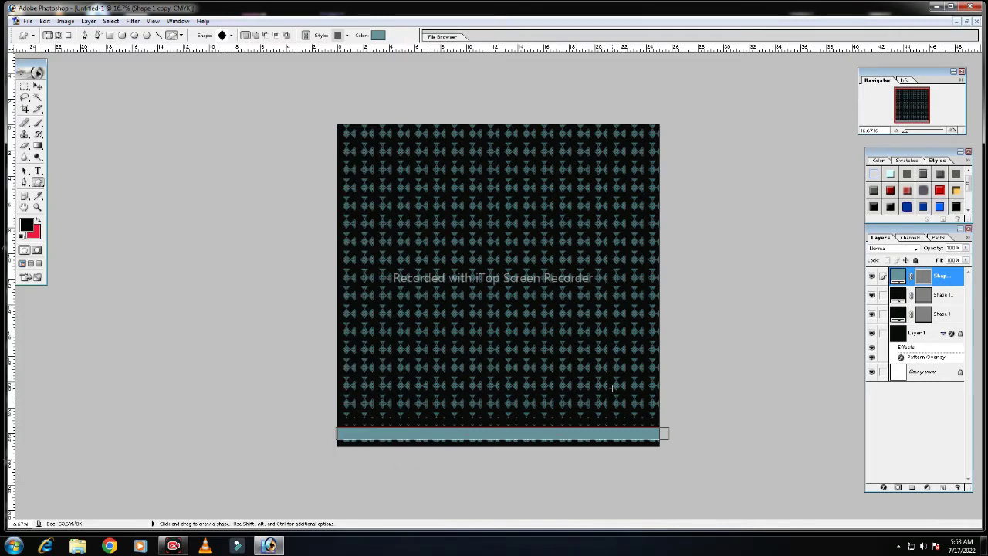
{"action": "key", "text": "z"}
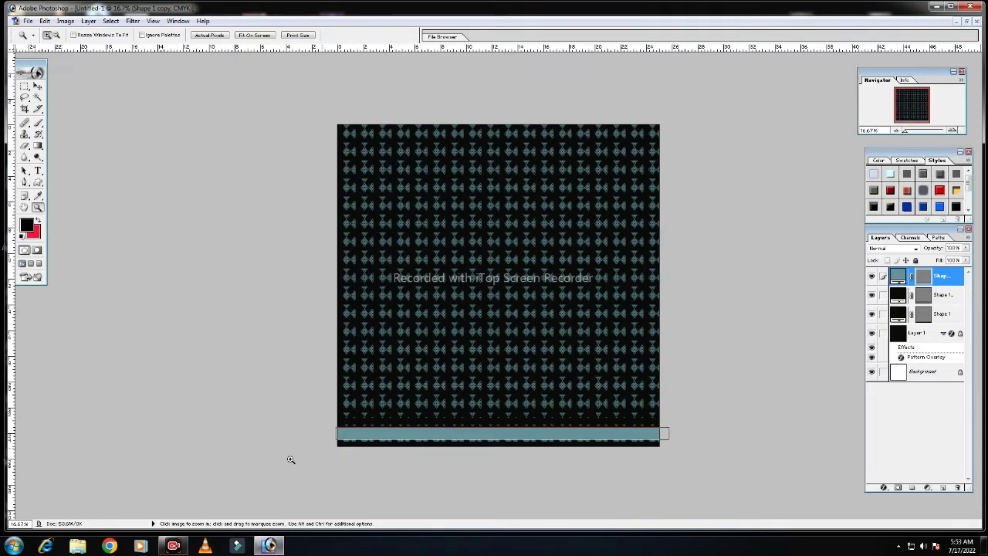
- Zoom in on the bottom bands and draw a diamond custom shape at the teal band's left end
{"action": "left_click", "coordinate": [398, 438]}
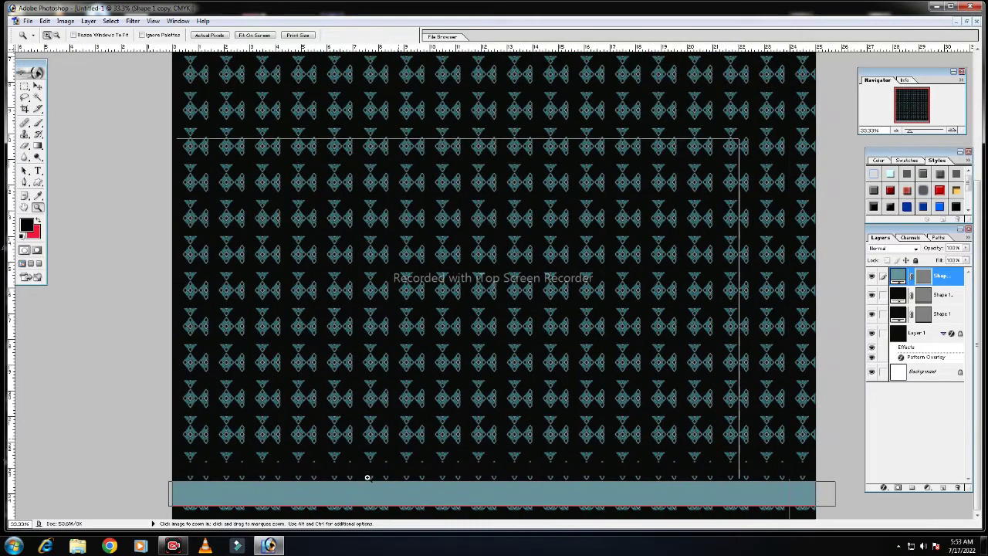
{"action": "left_click", "coordinate": [364, 472]}
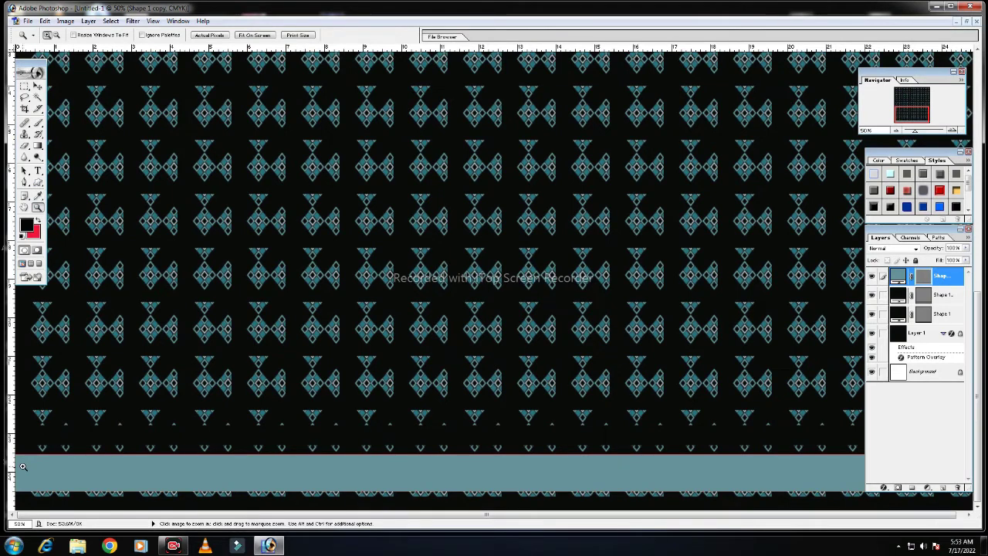
{"action": "left_click", "coordinate": [37, 182]}
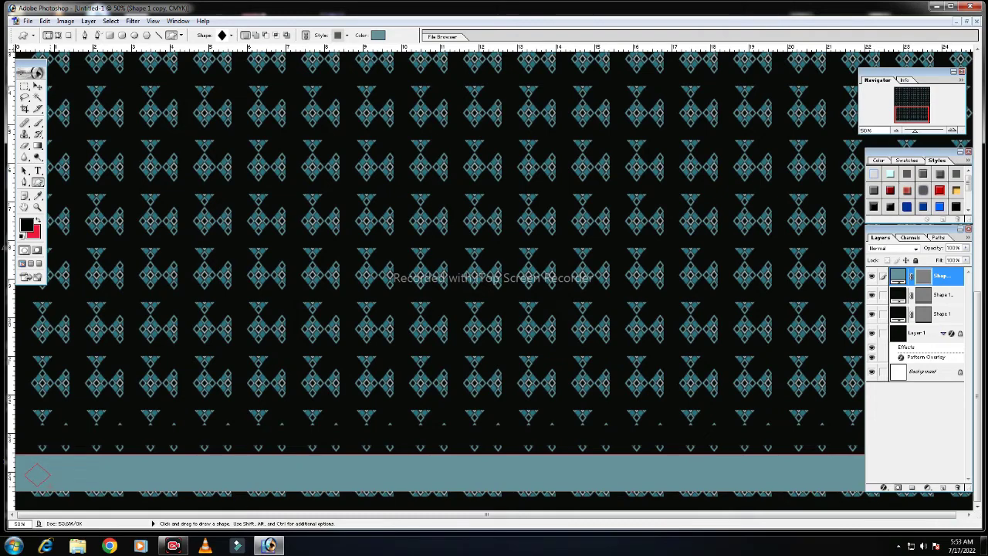
{"action": "left_click_drag", "start_coordinate": [26, 466], "coordinate": [51, 499]}
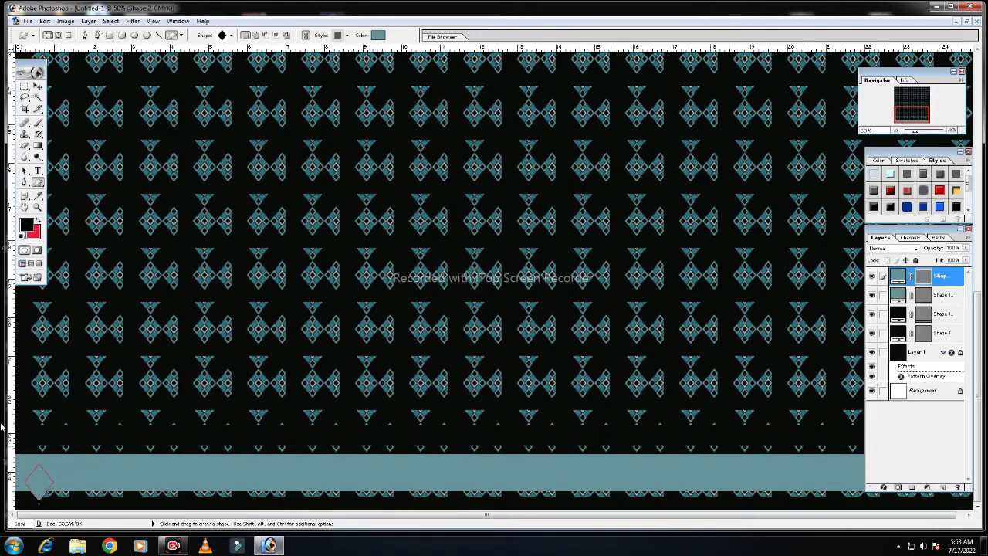
- Move the diamond onto the band and scale it down to 92%
{"action": "left_click", "coordinate": [38, 85]}
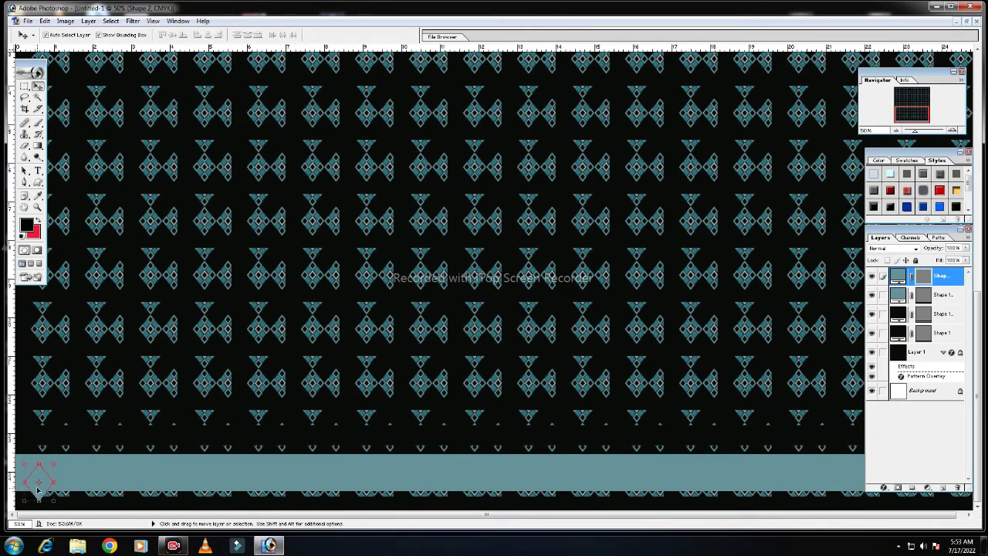
{"action": "left_click_drag", "start_coordinate": [37, 488], "coordinate": [23, 477]}
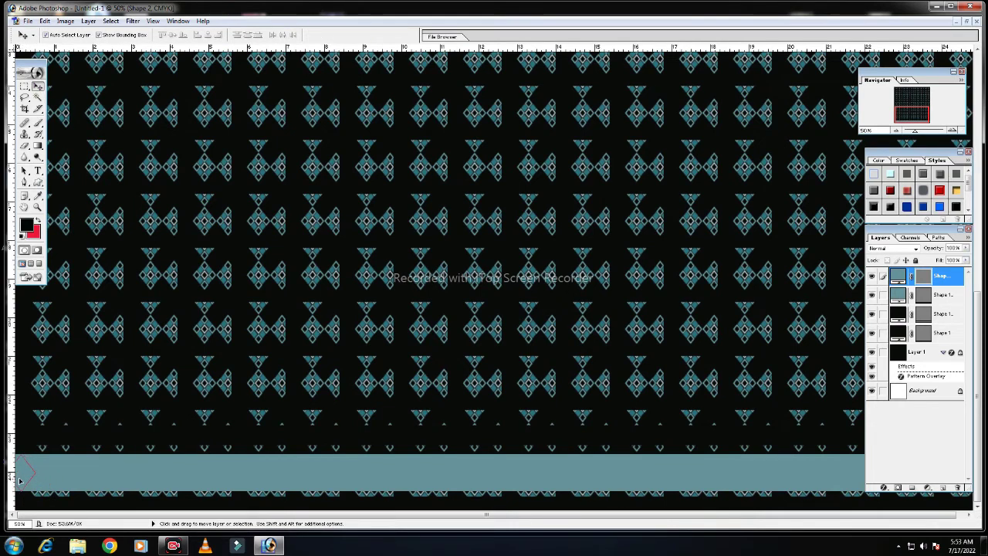
{"action": "key", "text": "ctrl+t"}
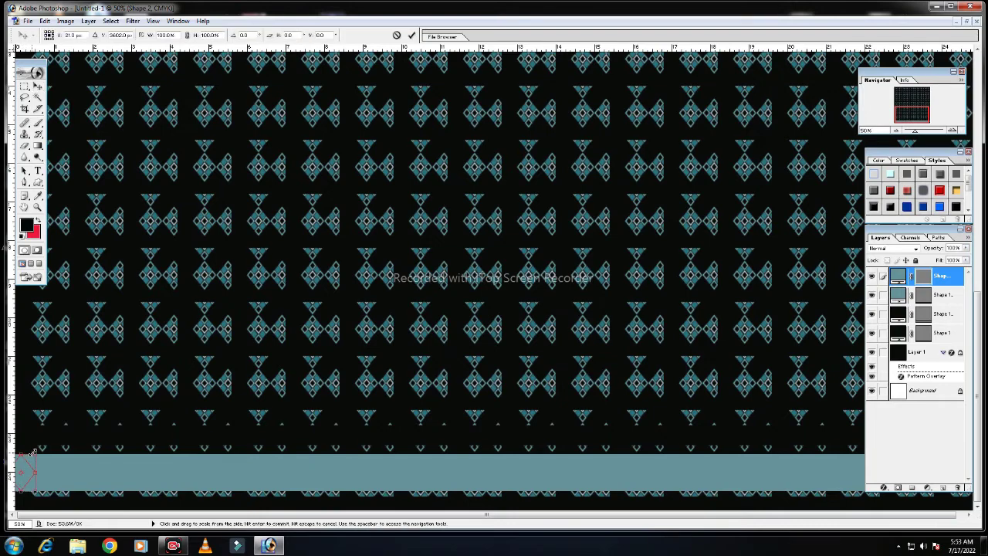
{"action": "left_click_drag", "start_coordinate": [33, 451], "coordinate": [31, 458]}
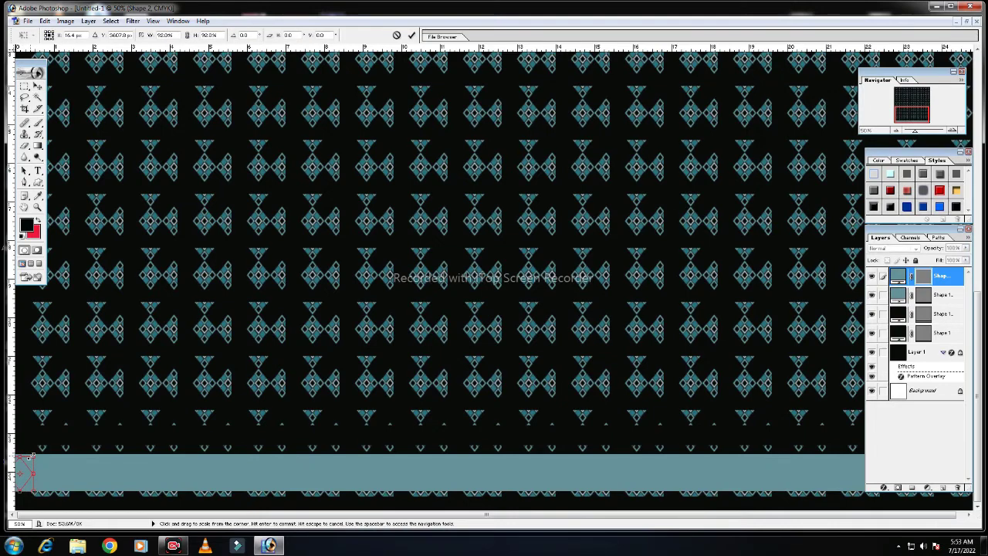
{"action": "key", "text": "Return"}
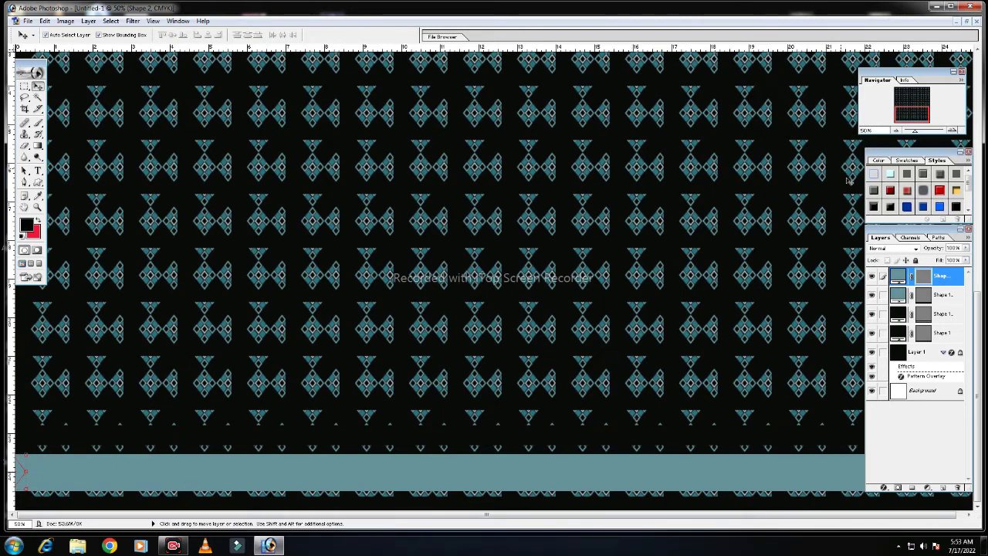
- Set the Shape 2 diamond's fill to near-black 060808 after trying teal shades
{"action": "double_click", "coordinate": [914, 278]}
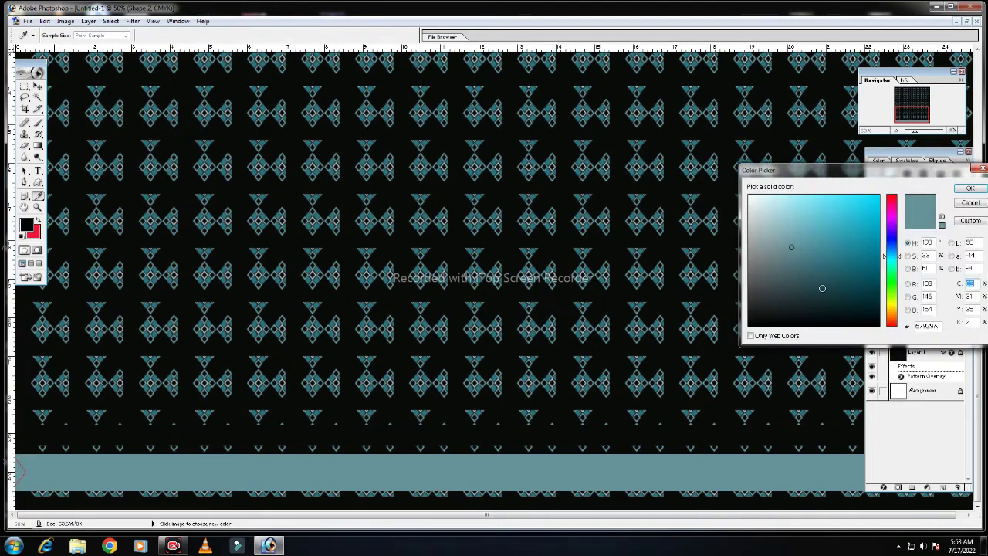
{"action": "left_click", "coordinate": [807, 288]}
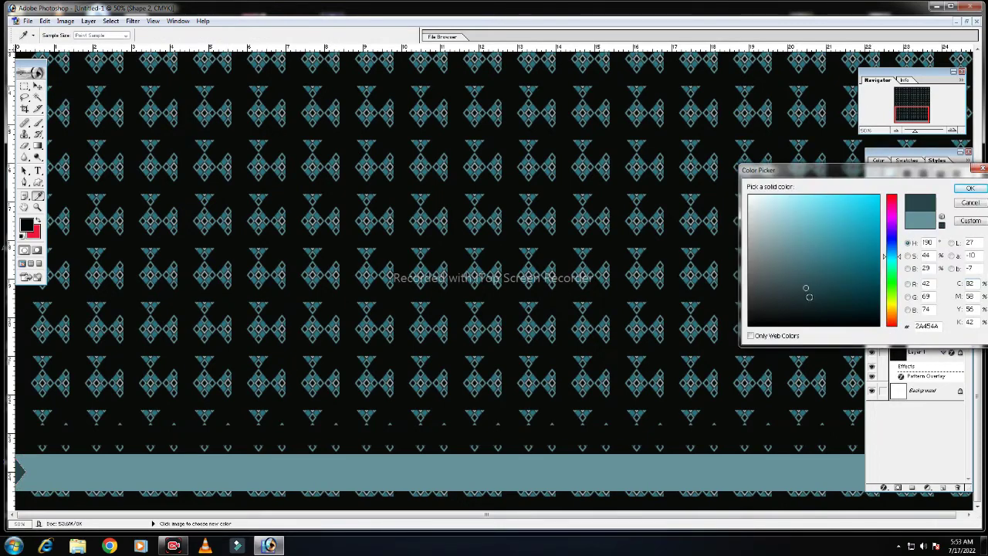
{"action": "left_click_drag", "start_coordinate": [809, 297], "coordinate": [796, 279]}
{"action": "left_click", "coordinate": [801, 298]}
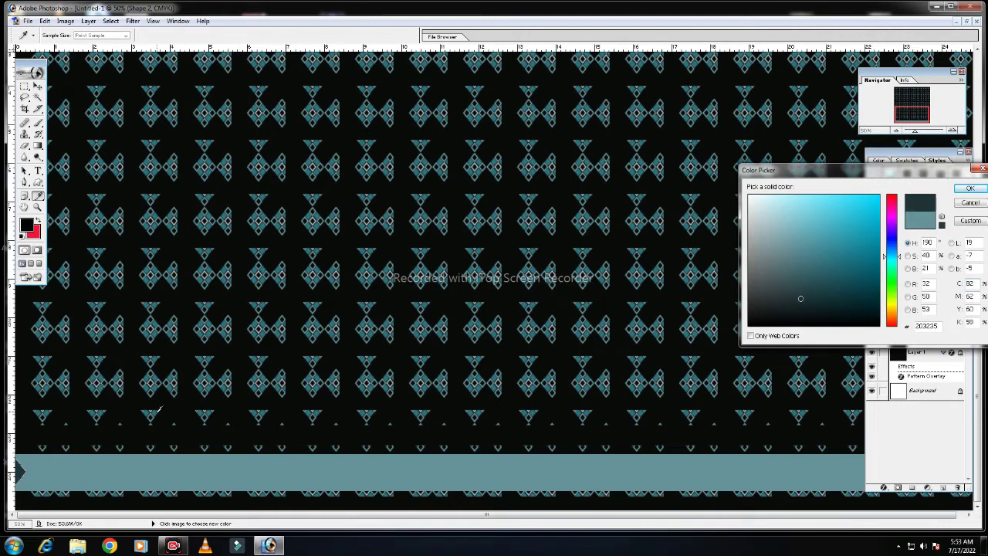
{"action": "left_click", "coordinate": [152, 417]}
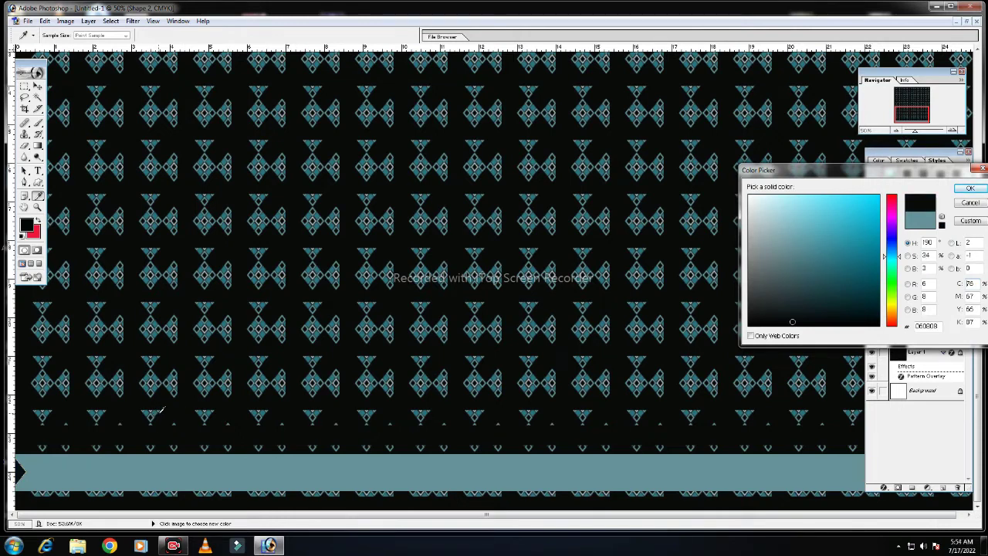
{"action": "left_click", "coordinate": [155, 416]}
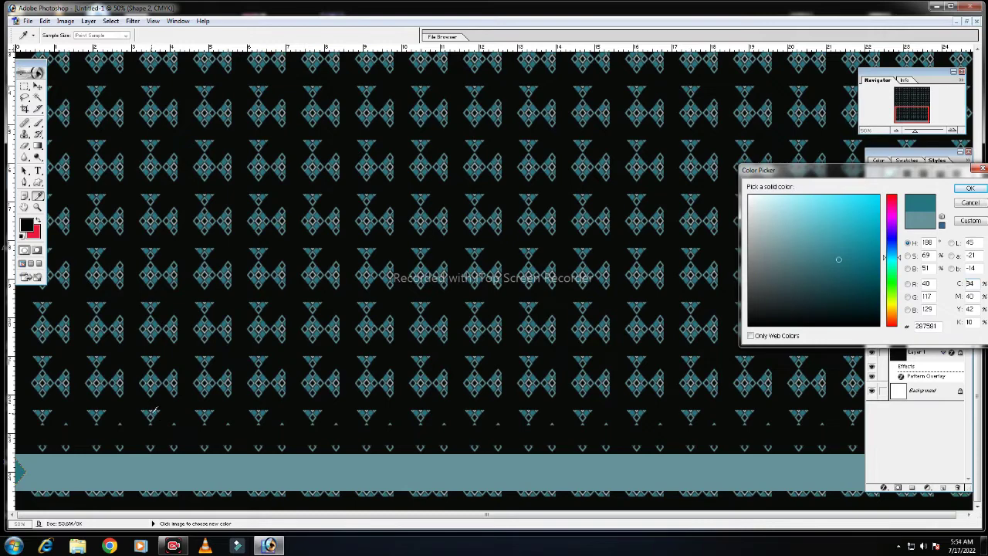
{"action": "left_click", "coordinate": [153, 415]}
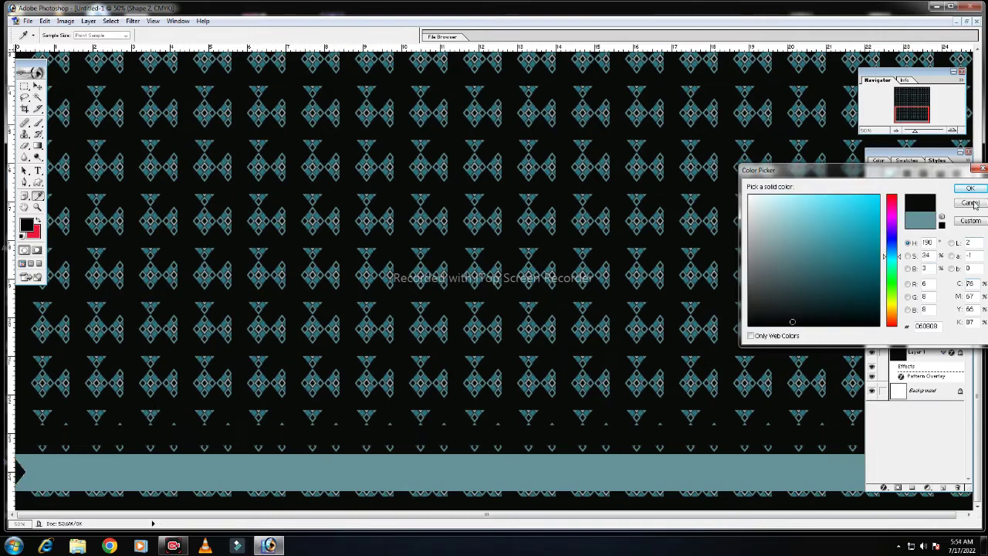
{"action": "left_click", "coordinate": [972, 203]}
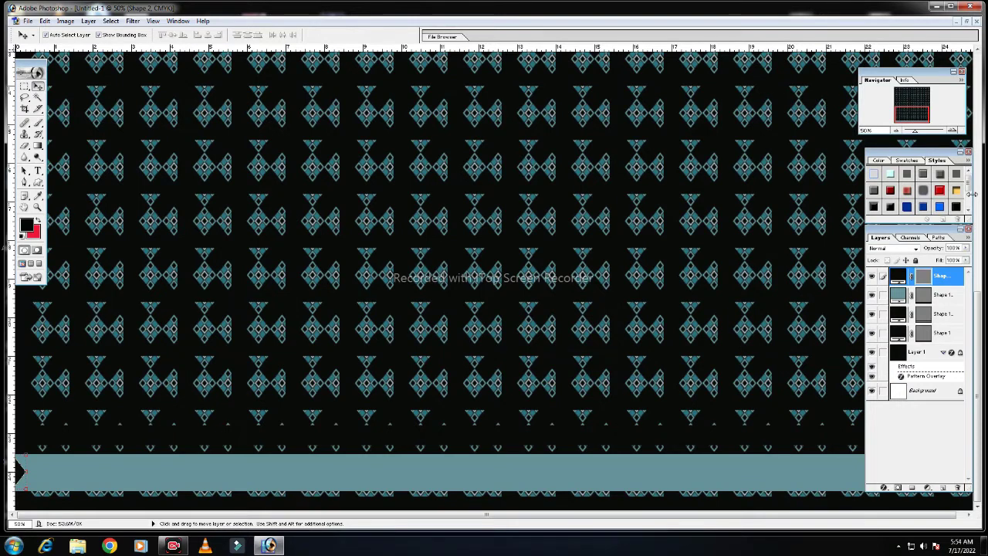
- Duplicate the black diamond, place the copy beside it, and merge the pair into one layer
{"action": "key", "text": "ctrl+j"}
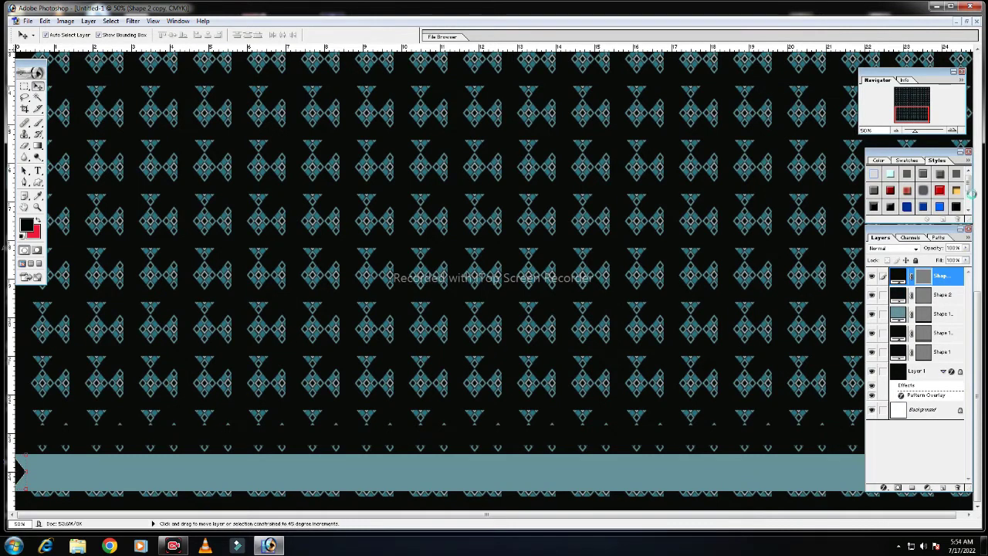
{"action": "key", "text": "shift+Right"}
{"action": "key", "text": "shift+Right"}
{"action": "key", "text": "shift+Right"}
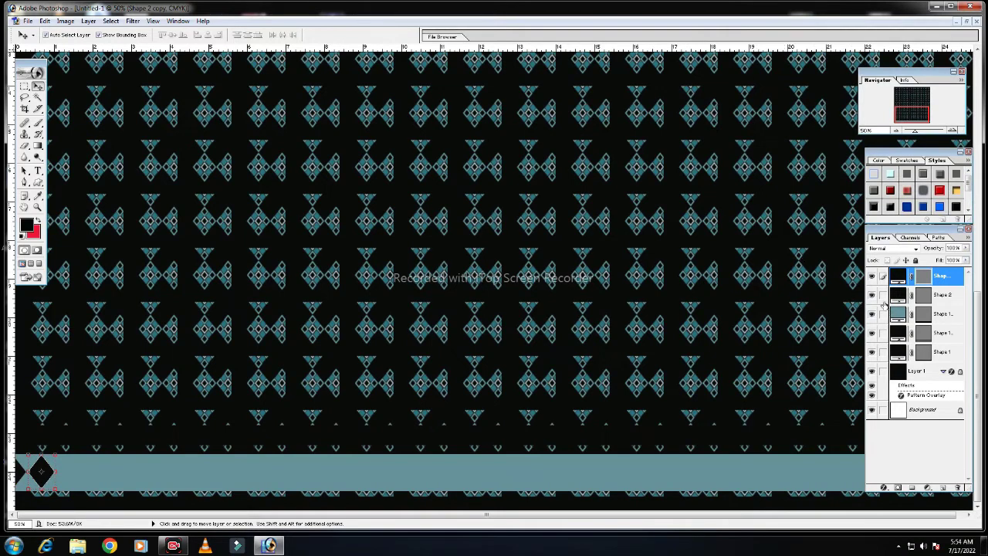
{"action": "left_click", "coordinate": [883, 296]}
{"action": "key", "text": "ctrl+e"}
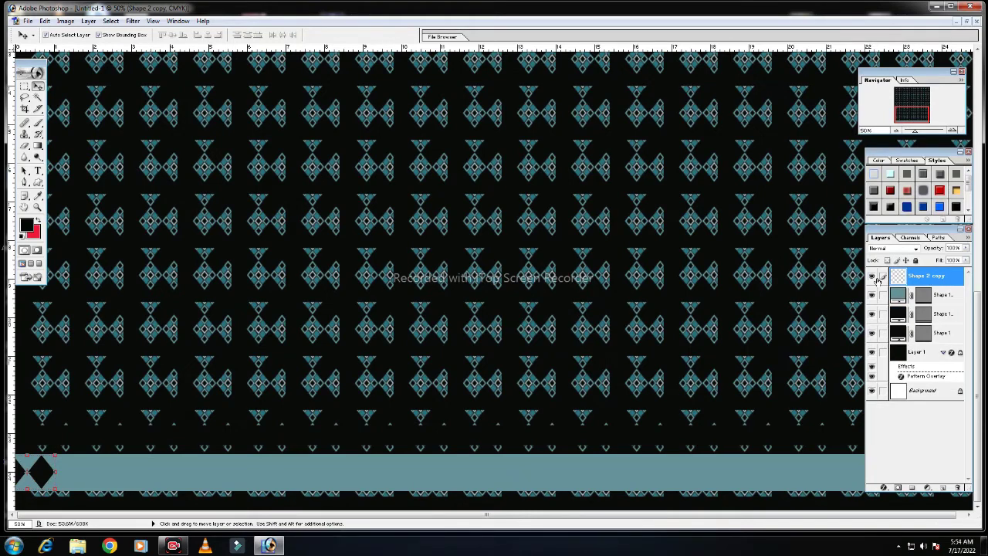
- Duplicate the diamond pair, nudge it flush against the others, and merge it in
{"action": "key", "text": "ctrl+j"}
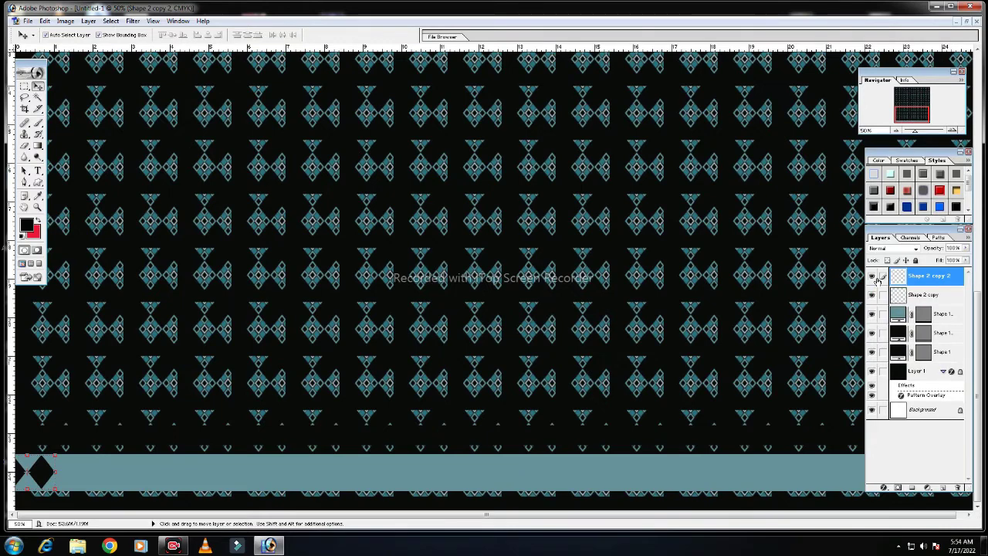
{"action": "key", "text": "shift+Right"}
{"action": "key", "text": "shift+Right"}
{"action": "key", "text": "shift+Right"}
{"action": "key", "text": "shift+Right"}
{"action": "key", "text": "shift+Right"}
{"action": "key", "text": "shift+Right"}
{"action": "key", "text": "shift+Right"}
{"action": "key", "text": "shift+Right"}
{"action": "key", "text": "shift+Right"}
{"action": "key", "text": "shift+Right"}
{"action": "key", "text": "shift+Right"}
{"action": "key", "text": "shift+Right"}
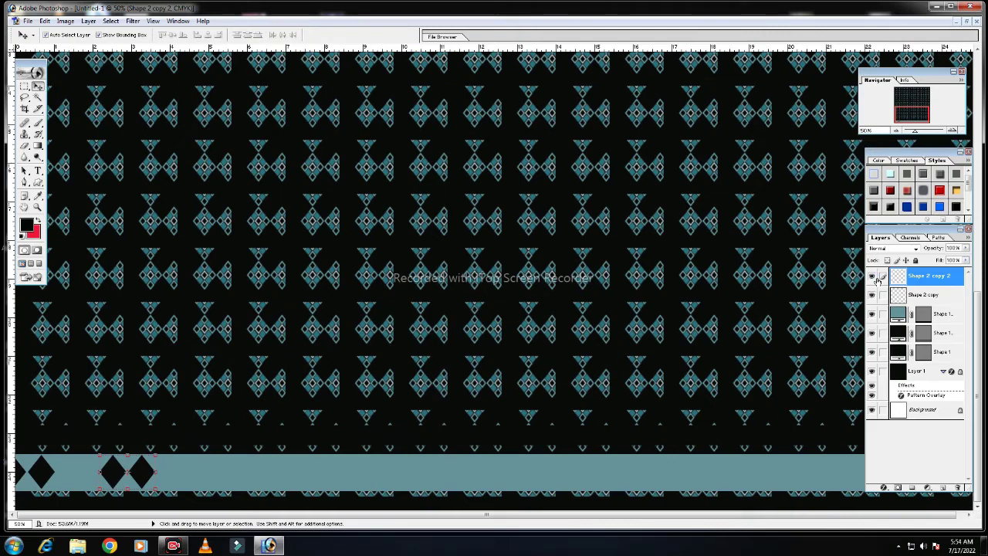
{"action": "key", "text": "shift+Left"}
{"action": "key", "text": "shift+Left"}
{"action": "key", "text": "shift+Left"}
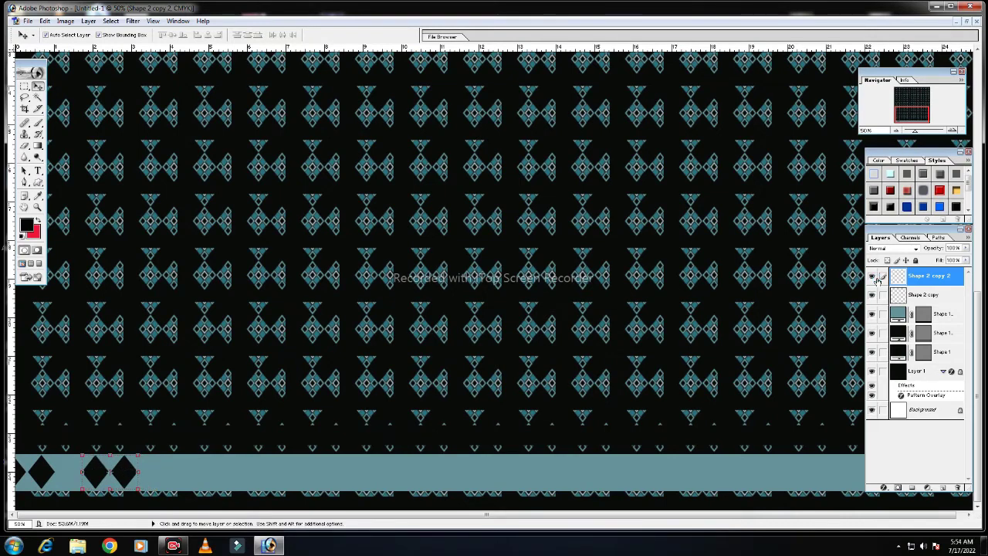
{"action": "key", "text": "shift+Left"}
{"action": "key", "text": "shift+Left"}
{"action": "key", "text": "shift+Left"}
{"action": "key", "text": "shift+Left"}
{"action": "key", "text": "shift+Left"}
{"action": "key", "text": "shift+Left"}
{"action": "key", "text": "shift+Left"}
{"action": "key", "text": "Left"}
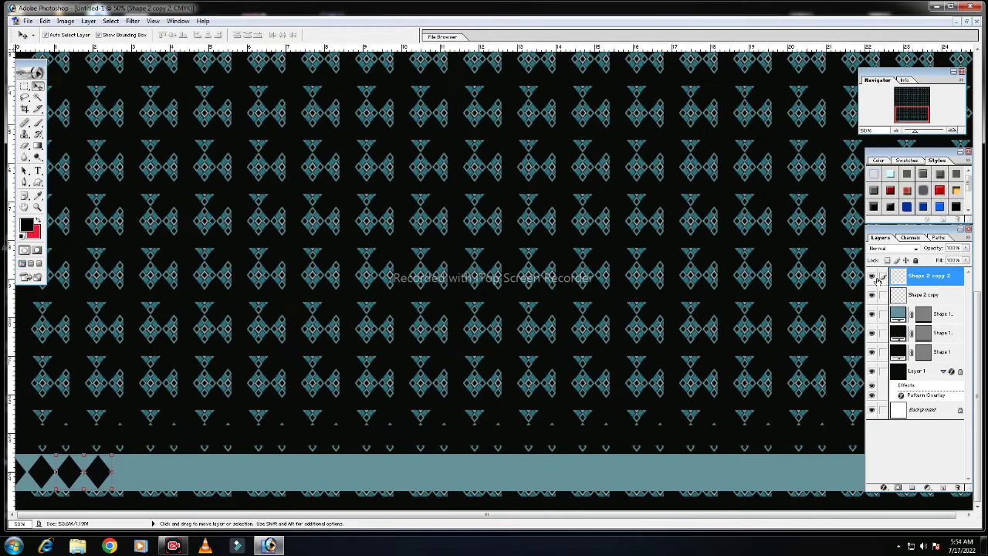
{"action": "key", "text": "Left"}
{"action": "key", "text": "Left"}
{"action": "left_click", "coordinate": [884, 294]}
{"action": "key", "text": "ctrl+e"}
- Shift the next diamond copies right and align them pixel-exact with the row
{"action": "left_click", "coordinate": [887, 298]}
{"action": "key", "text": "shift+Right"}
{"action": "key", "text": "shift+Right"}
{"action": "key", "text": "shift+Right"}
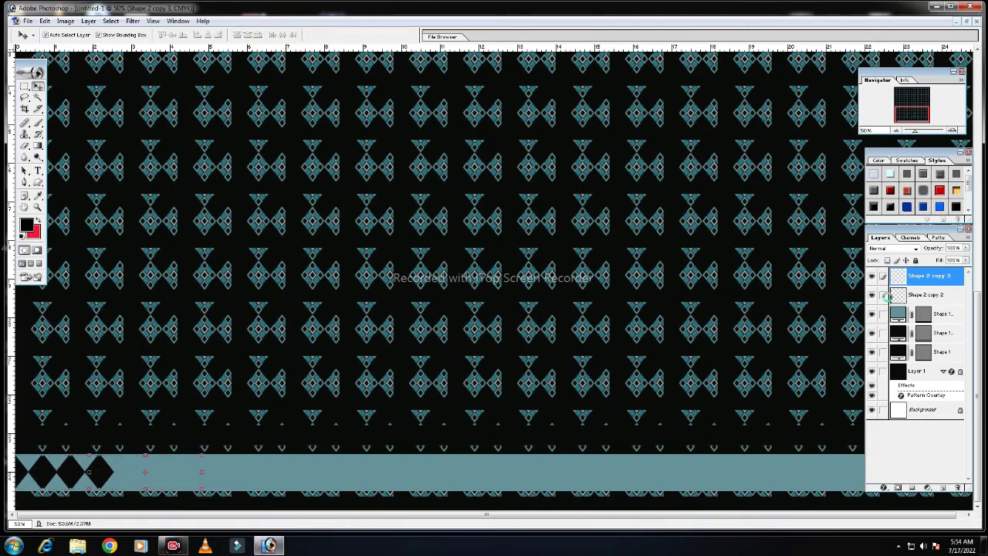
{"action": "key", "text": "shift+Right"}
{"action": "key", "text": "shift+Left"}
{"action": "key", "text": "shift+Left"}
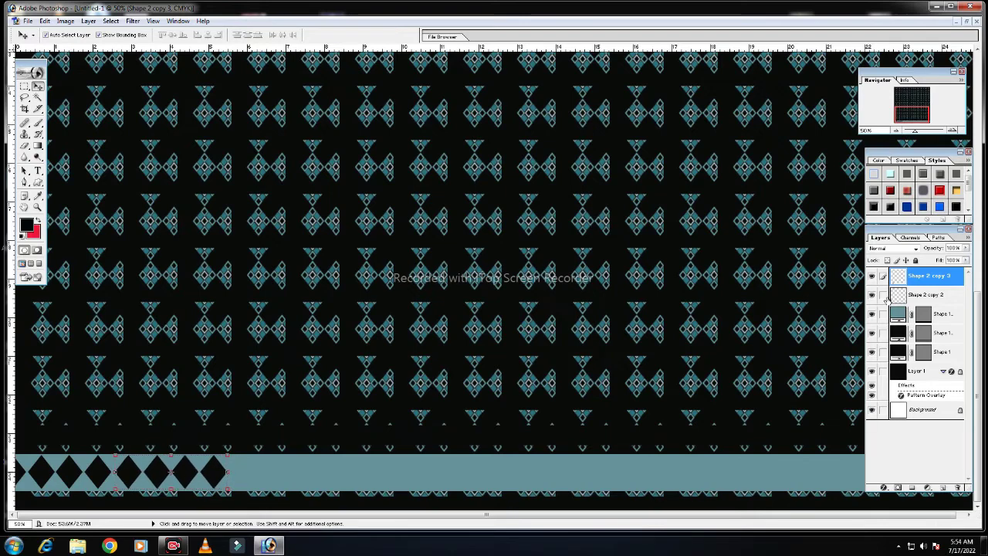
{"action": "key", "text": "shift+Left"}
{"action": "key", "text": "Left"}
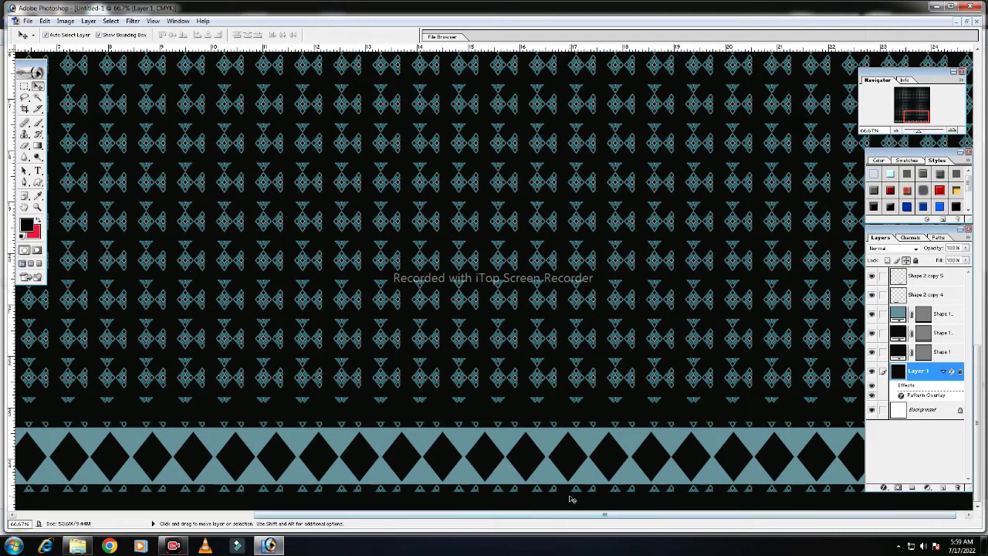
- Paste content as Layer 2 and move it down near the bottom of the design
{"action": "key", "text": "ctrl+0"}
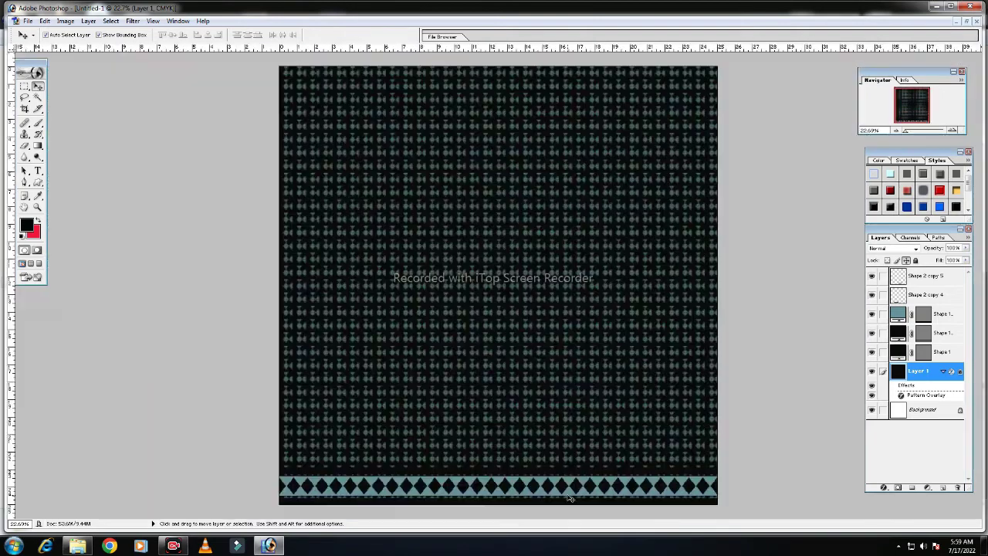
{"action": "key", "text": "ctrl+v"}
{"action": "key", "text": "ctrl+t"}
{"action": "left_click_drag", "start_coordinate": [340, 433], "coordinate": [340, 445]}
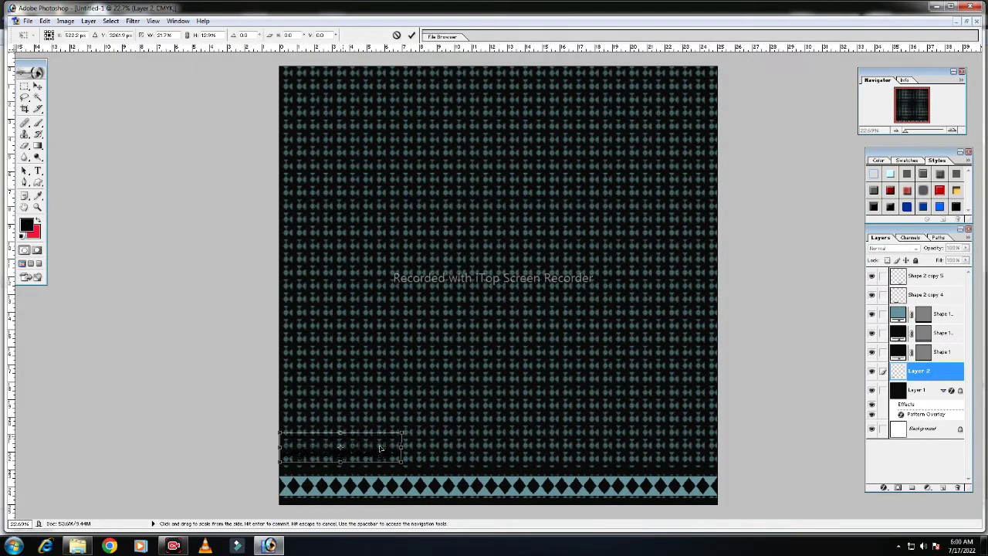
{"action": "key", "text": "Return"}
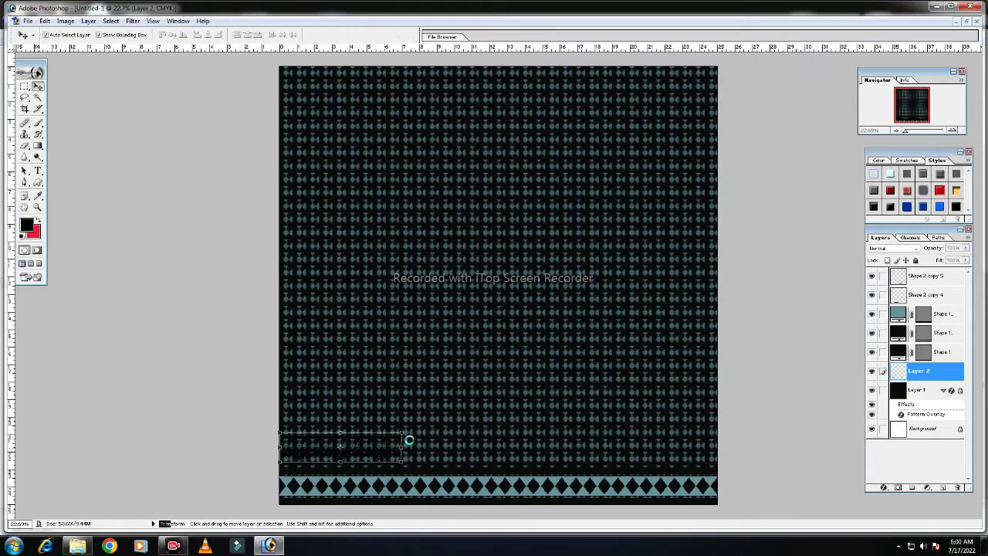
- Duplicate the teal band and raise the copy above the diamond row
{"action": "left_click", "coordinate": [446, 498]}
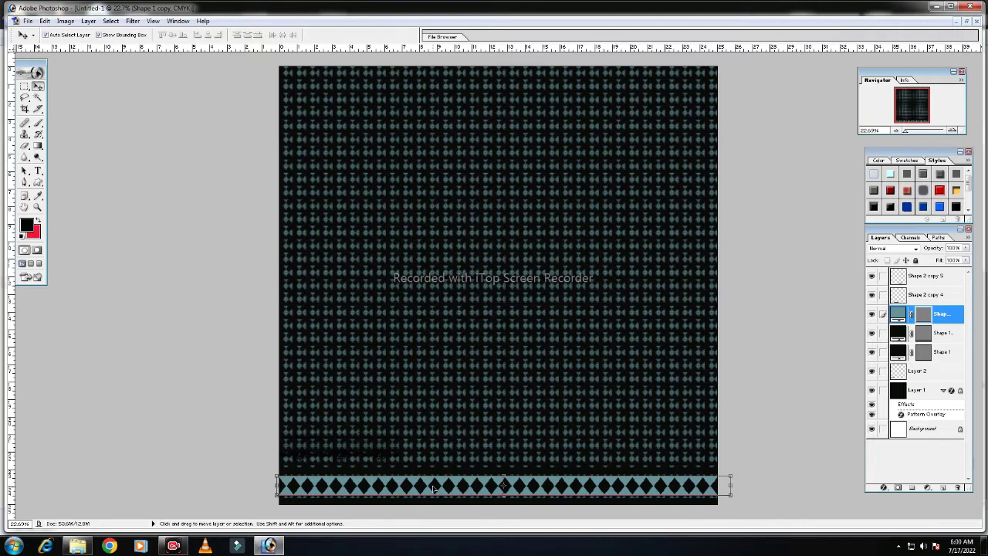
{"action": "key", "text": "ctrl+j"}
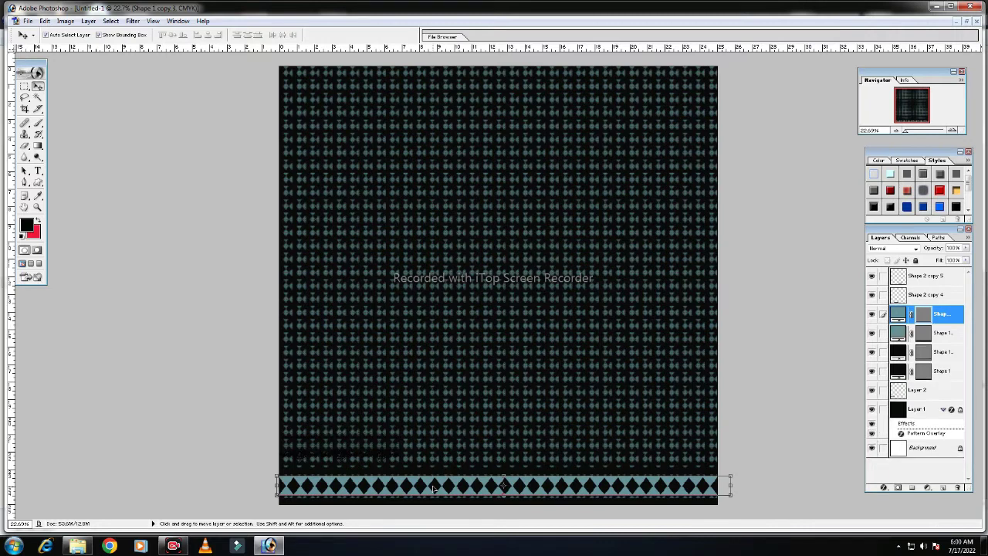
{"action": "key", "text": "Up"}
{"action": "key", "text": "Up"}
{"action": "key", "text": "Up"}
{"action": "key", "text": "Up"}
{"action": "key", "text": "Up"}
{"action": "key", "text": "Up"}
{"action": "key", "text": "Up"}
{"action": "key", "text": "Up"}
{"action": "key", "text": "Up"}
{"action": "key", "text": "Up"}
{"action": "key", "text": "Up"}
{"action": "key", "text": "Up"}
{"action": "key", "text": "Up"}
{"action": "key", "text": "Up"}
{"action": "key", "text": "Up"}
{"action": "key", "text": "Up"}
{"action": "key", "text": "Up"}
{"action": "key", "text": "Up"}
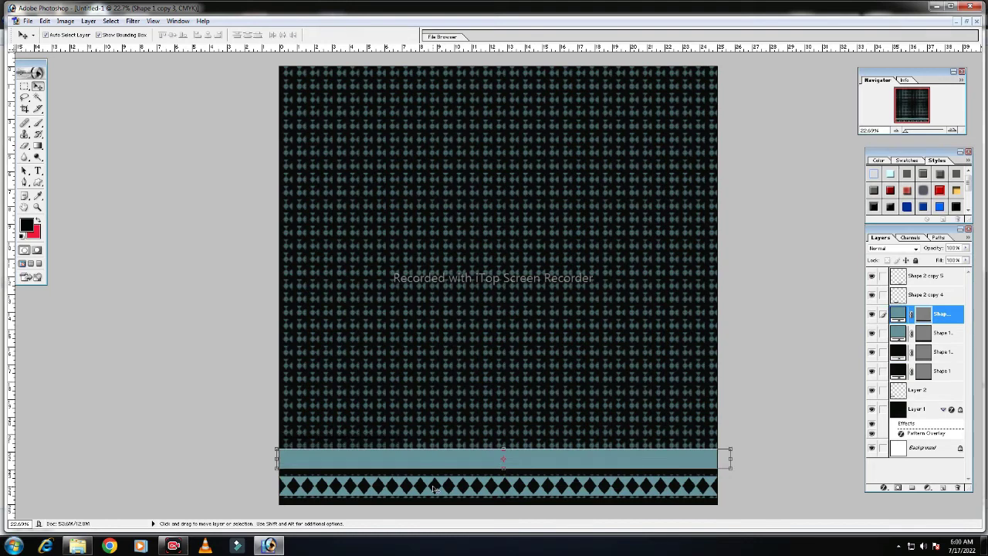
{"action": "key", "text": "Up"}
{"action": "key", "text": "Up"}
{"action": "key", "text": "Up"}
{"action": "key", "text": "Up"}
{"action": "key", "text": "Up"}
{"action": "key", "text": "Up"}
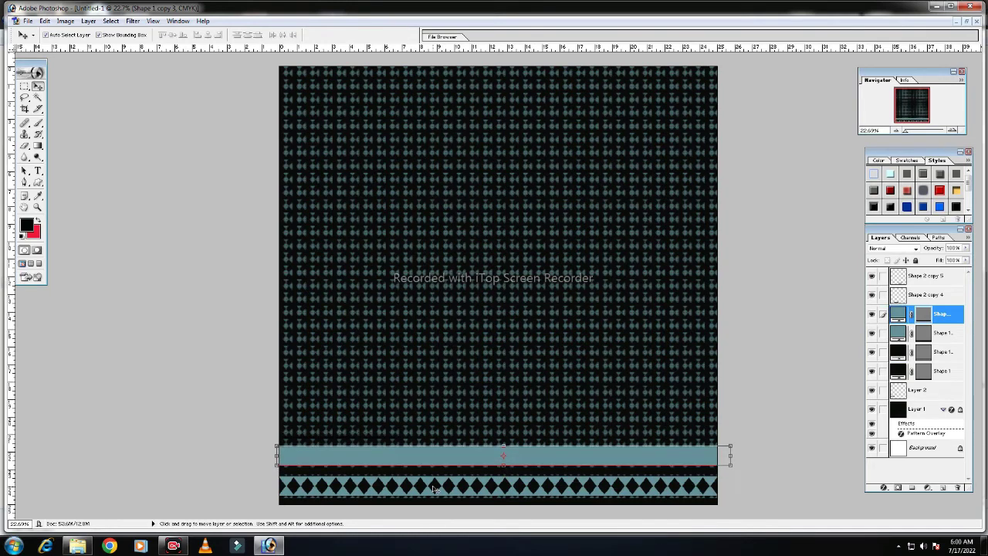
{"action": "scroll", "coordinate": [888, 378], "scroll_direction": "down", "scroll_amount": 2}
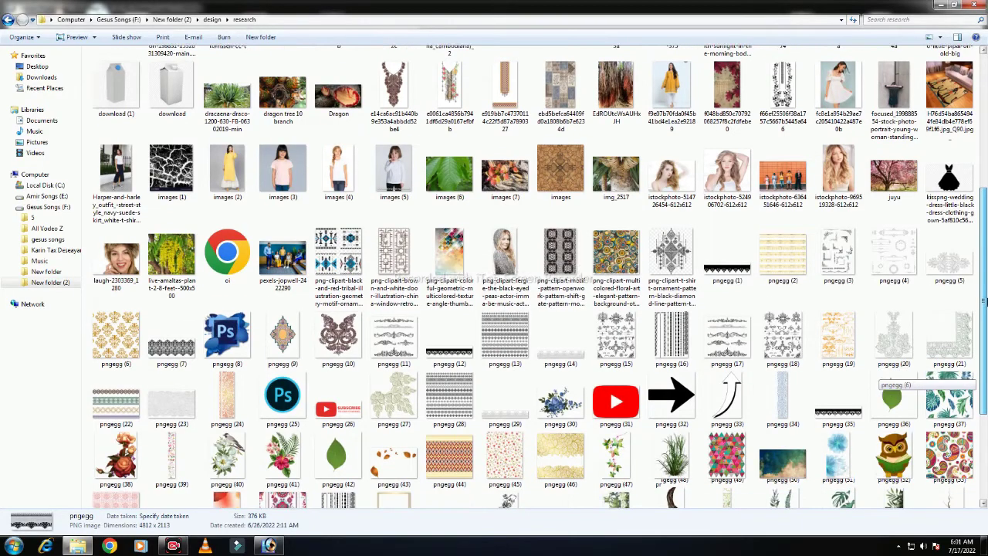
- Drag pngegg (22) from the research folder onto Photoshop to open it
{"action": "scroll", "coordinate": [889, 379], "scroll_direction": "down", "scroll_amount": 3}
{"action": "scroll", "coordinate": [888, 379], "scroll_direction": "down", "scroll_amount": 1}
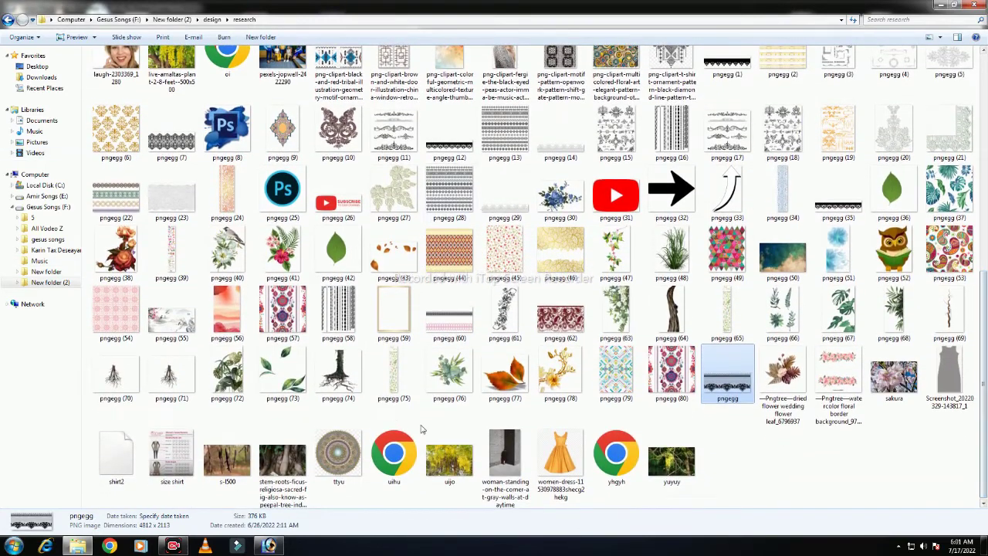
{"action": "left_click_drag", "start_coordinate": [116, 192], "coordinate": [269, 545]}
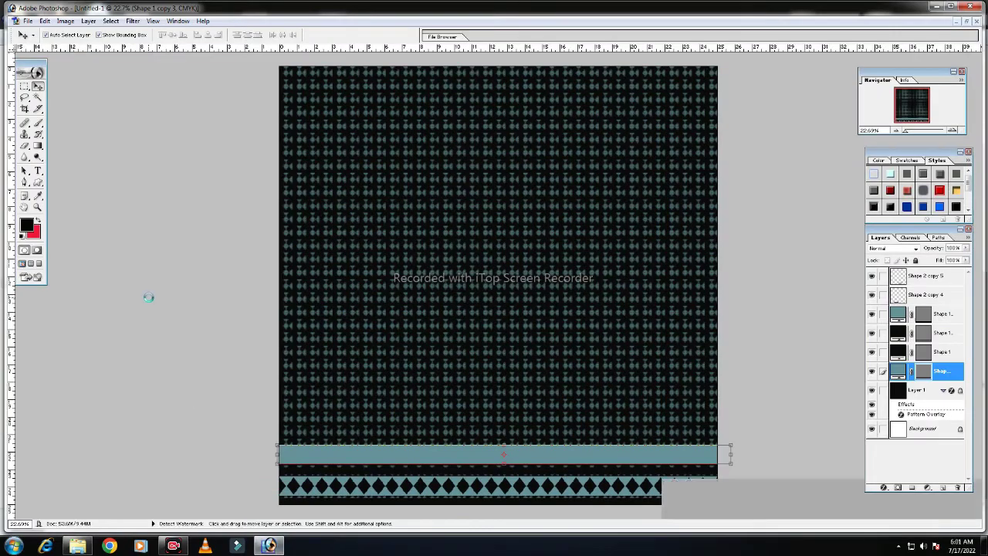
- Open pngegg (22).png, marquee-select the green flower lace strip, and drag it into Untitled-1
{"action": "left_click_drag", "start_coordinate": [269, 545], "coordinate": [147, 294]}
{"action": "left_click_drag", "start_coordinate": [498, 68], "coordinate": [483, 110]}
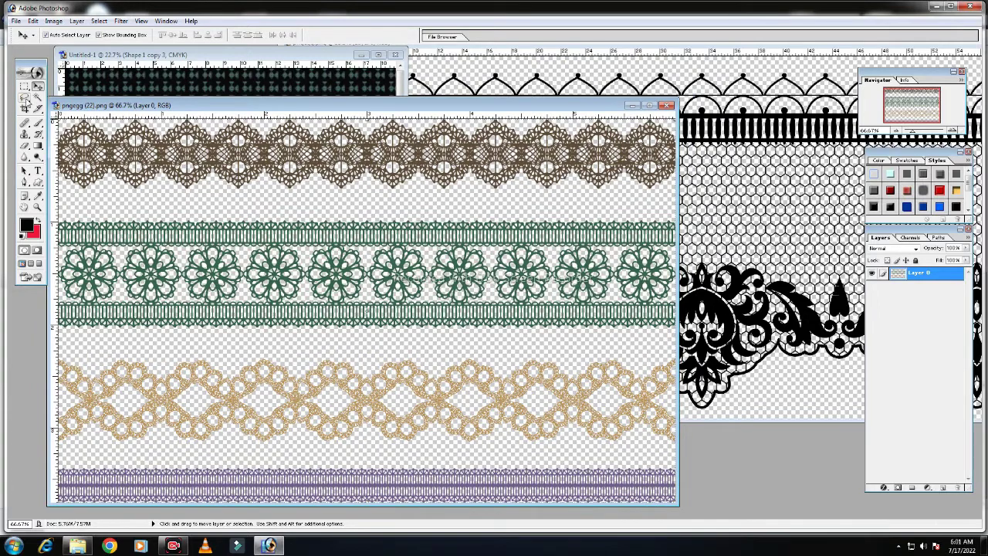
{"action": "left_click_drag", "start_coordinate": [27, 91], "coordinate": [77, 87]}
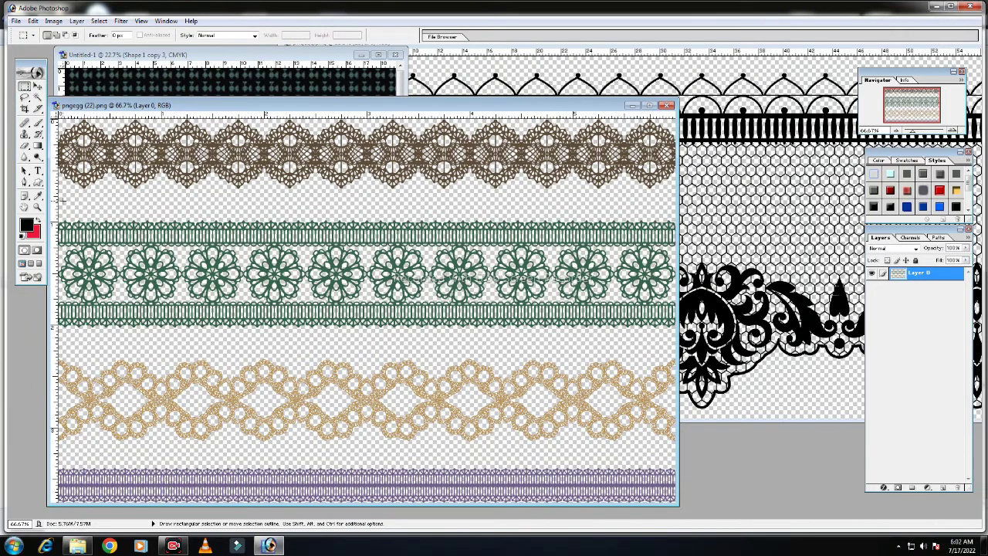
{"action": "left_click_drag", "start_coordinate": [60, 214], "coordinate": [676, 337]}
{"action": "key", "text": "v"}
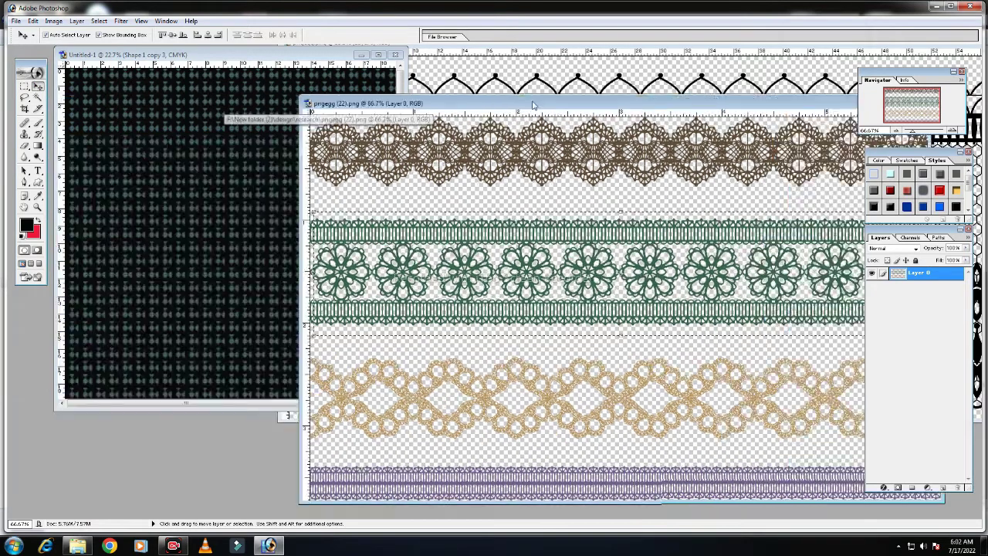
{"action": "left_click_drag", "start_coordinate": [224, 108], "coordinate": [533, 102]}
{"action": "mouse_move", "coordinate": [479, 271]}
{"action": "left_mouse_down"}
{"action": "mouse_move", "coordinate": [156, 292]}
{"action": "mouse_move", "coordinate": [189, 258]}
{"action": "left_mouse_up"}
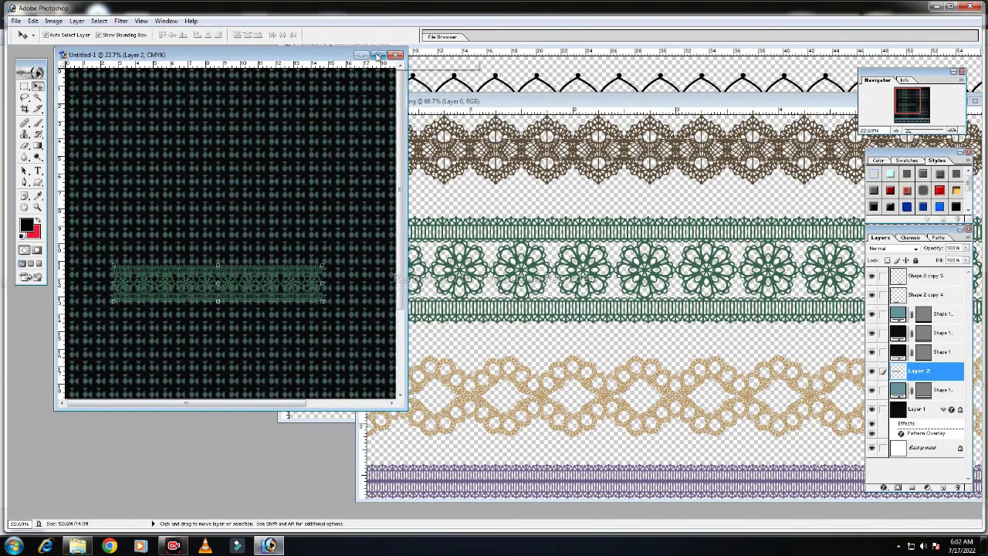
- Scale the green lace strip to about 49.5% and align it to the teal band's left edge
{"action": "left_click", "coordinate": [379, 56]}
{"action": "mouse_move", "coordinate": [491, 291]}
{"action": "left_mouse_down"}
{"action": "mouse_move", "coordinate": [442, 463]}
{"action": "mouse_move", "coordinate": [427, 451]}
{"action": "left_mouse_up"}
{"action": "key", "text": "ctrl+t"}
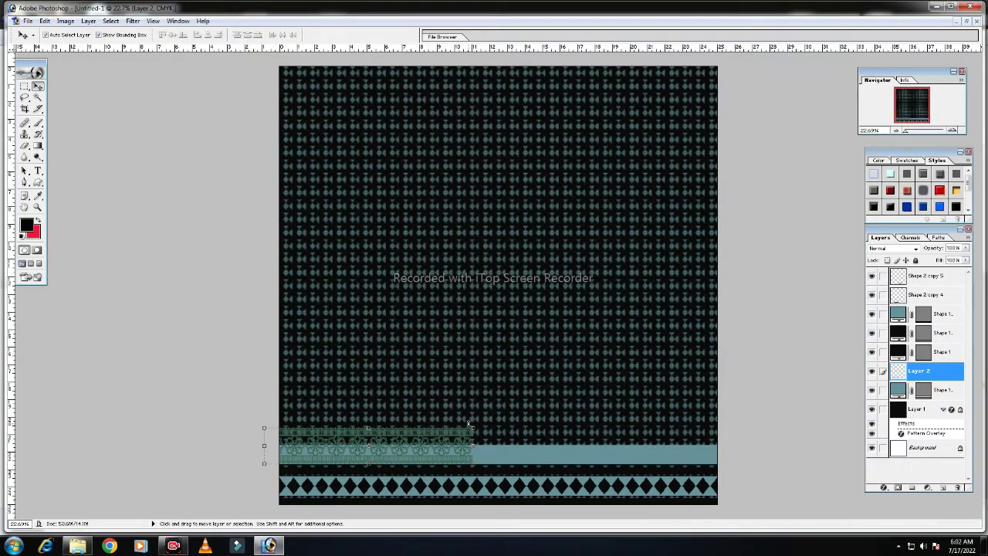
{"action": "left_click", "coordinate": [471, 424]}
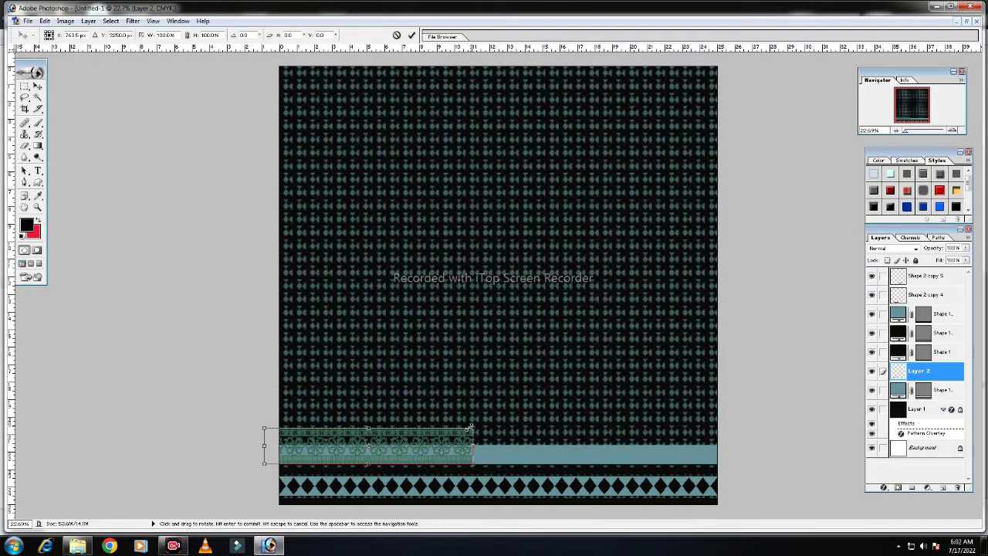
{"action": "left_click_drag", "start_coordinate": [471, 425], "coordinate": [379, 454]}
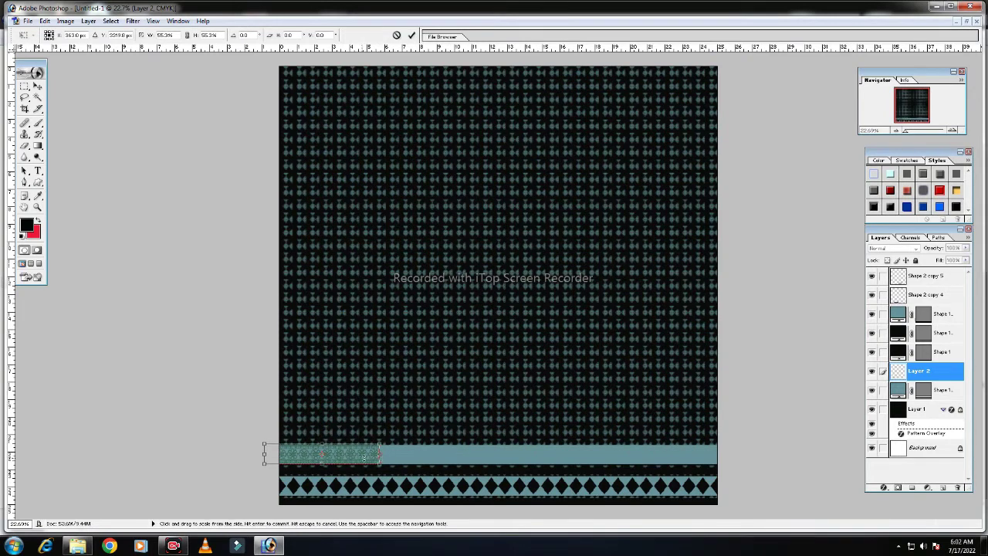
{"action": "left_click_drag", "start_coordinate": [348, 459], "coordinate": [361, 460]}
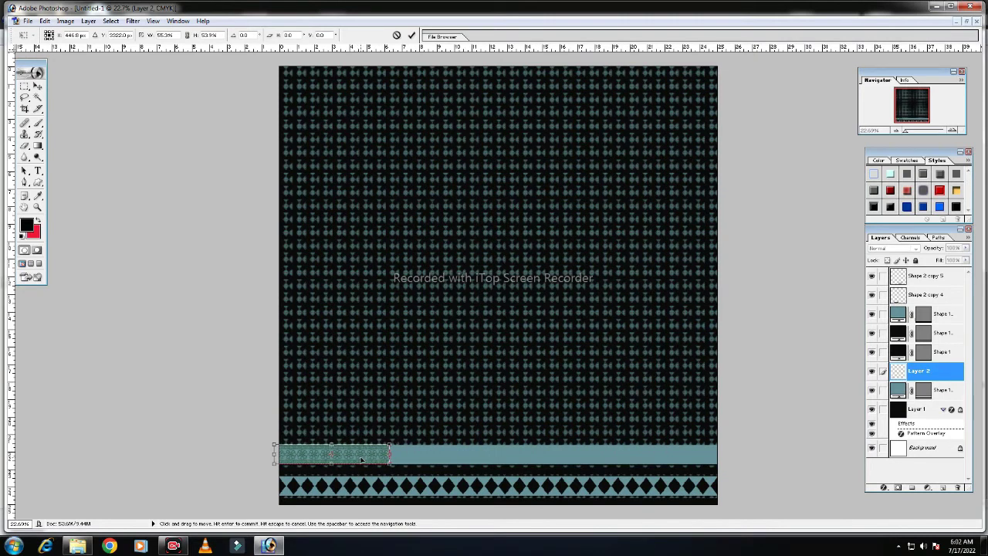
{"action": "left_click_drag", "start_coordinate": [390, 447], "coordinate": [378, 448]}
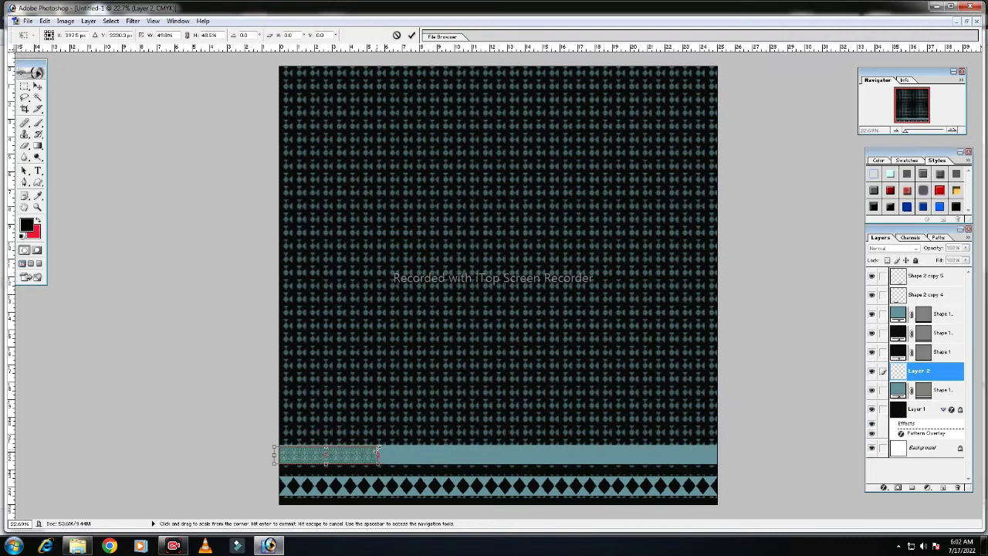
{"action": "key", "text": "Return"}
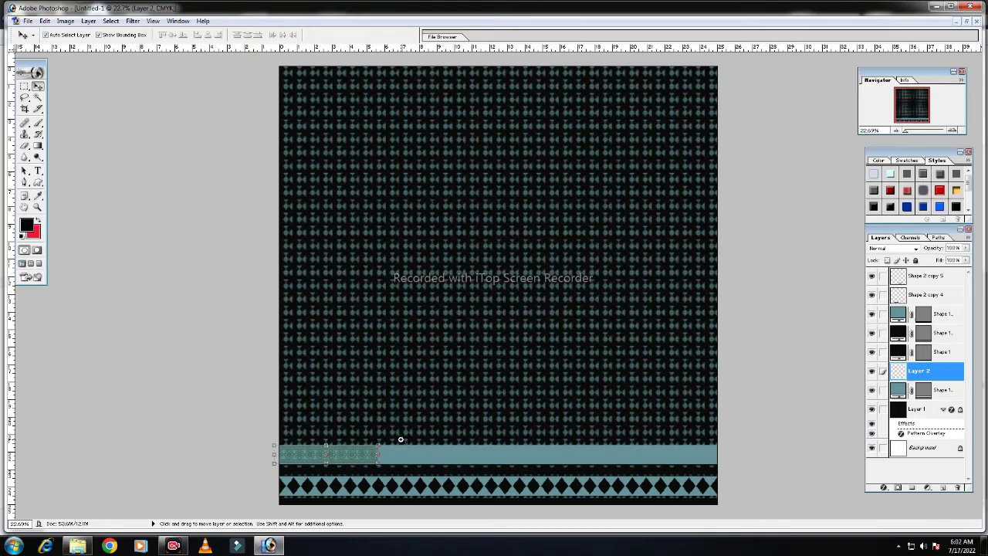
{"action": "key", "text": "z"}
{"action": "left_click", "coordinate": [361, 452]}
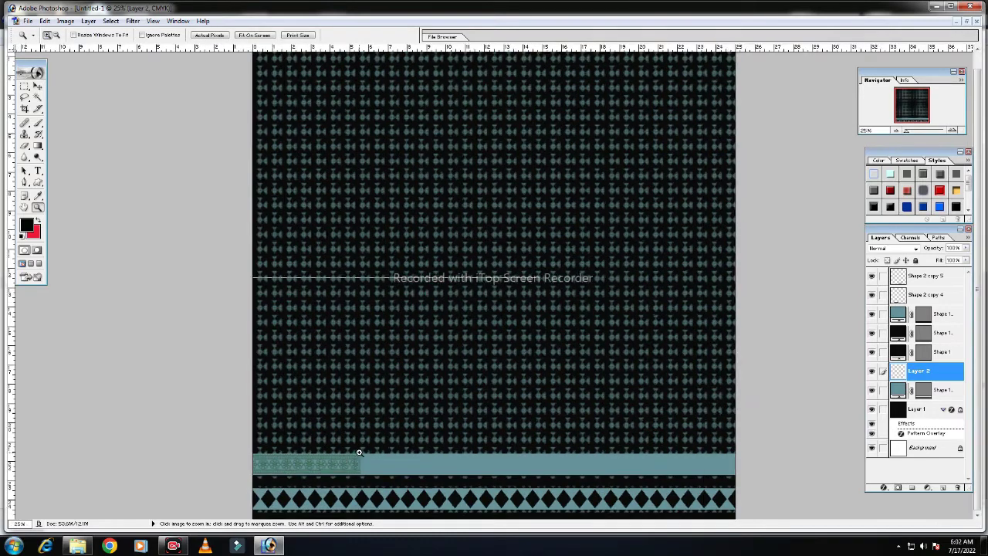
- Zoom to 66.67% on the bottom-left border and select the wide teal band layer
{"action": "left_click", "coordinate": [253, 470]}
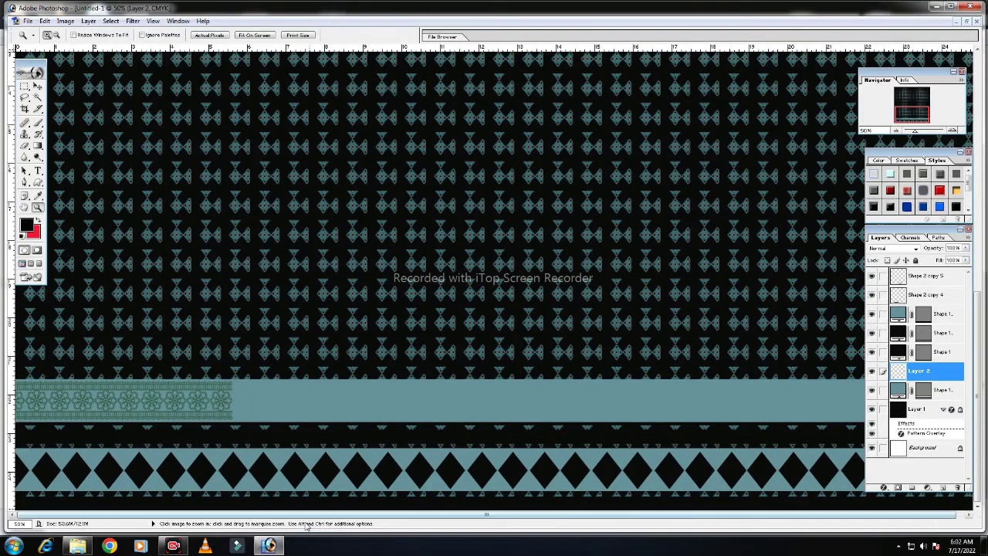
{"action": "left_click", "coordinate": [208, 430]}
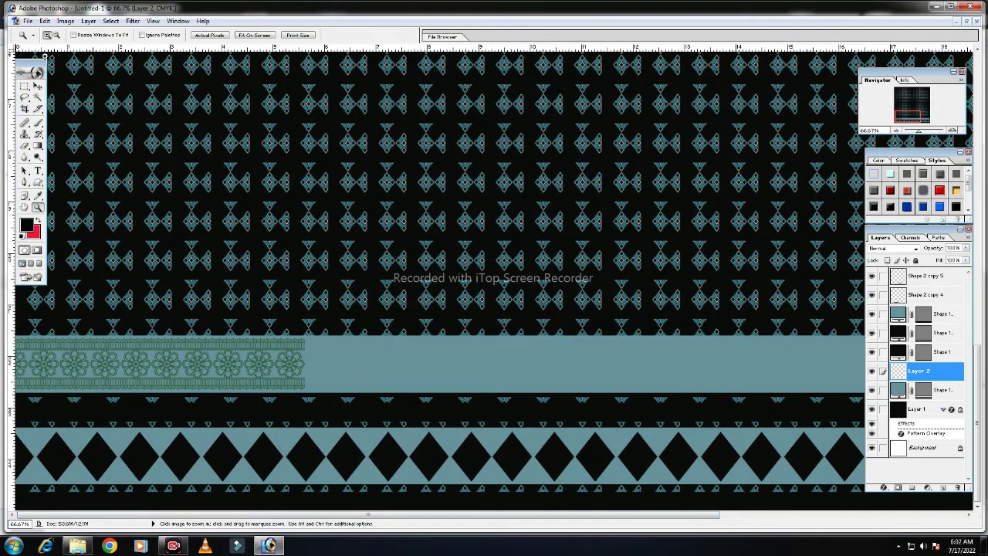
{"action": "left_click", "coordinate": [37, 86]}
{"action": "left_click", "coordinate": [467, 368]}
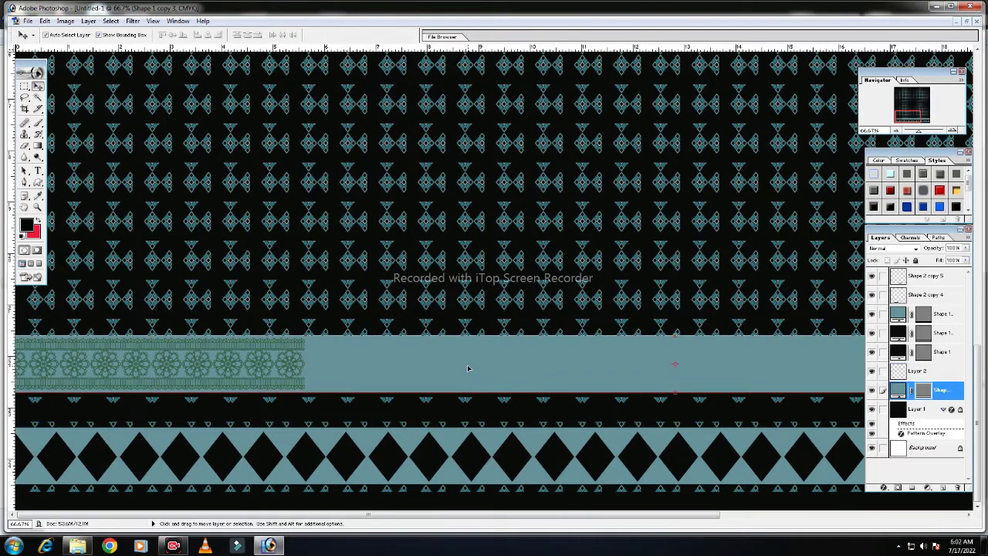
- Try near-black fills for the band, then keep light teal 67929A
{"action": "double_click", "coordinate": [898, 392]}
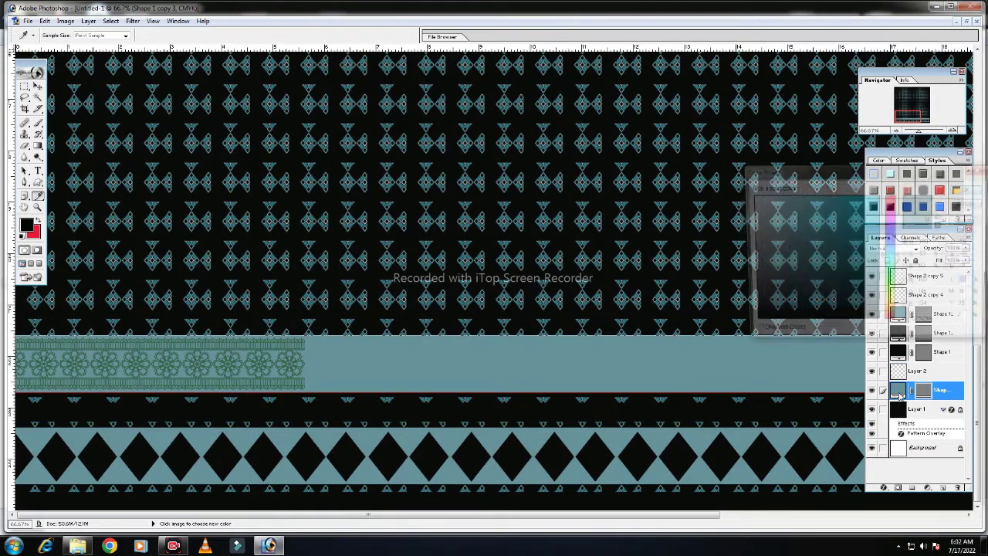
{"action": "left_click", "coordinate": [643, 305]}
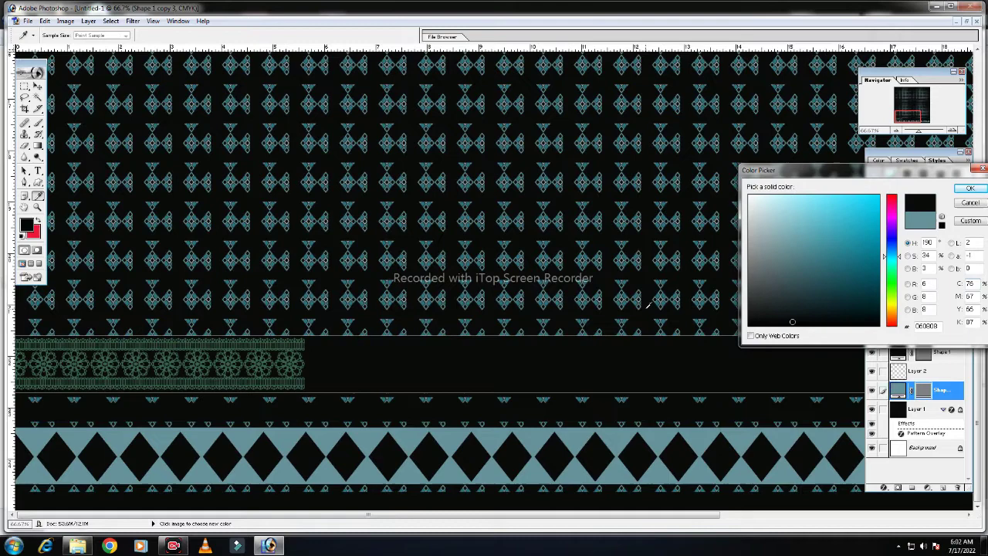
{"action": "left_click_drag", "start_coordinate": [776, 260], "coordinate": [838, 260]}
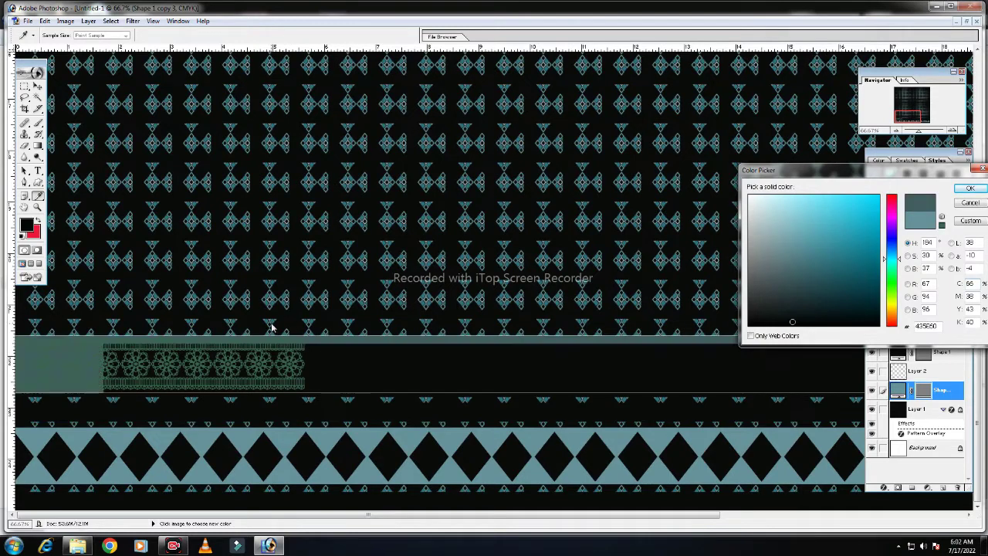
{"action": "left_click_drag", "start_coordinate": [275, 317], "coordinate": [272, 323]}
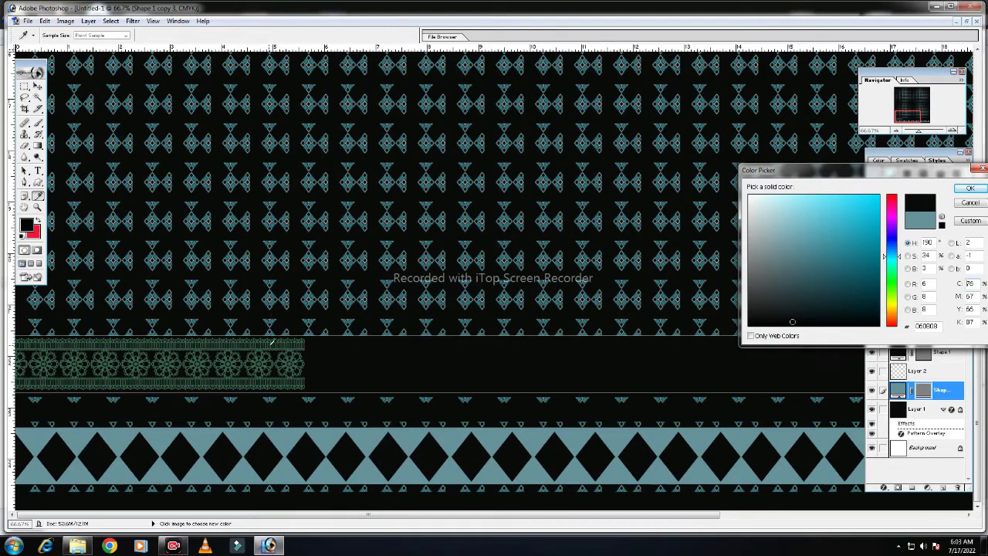
{"action": "key", "text": "ctrl+z"}
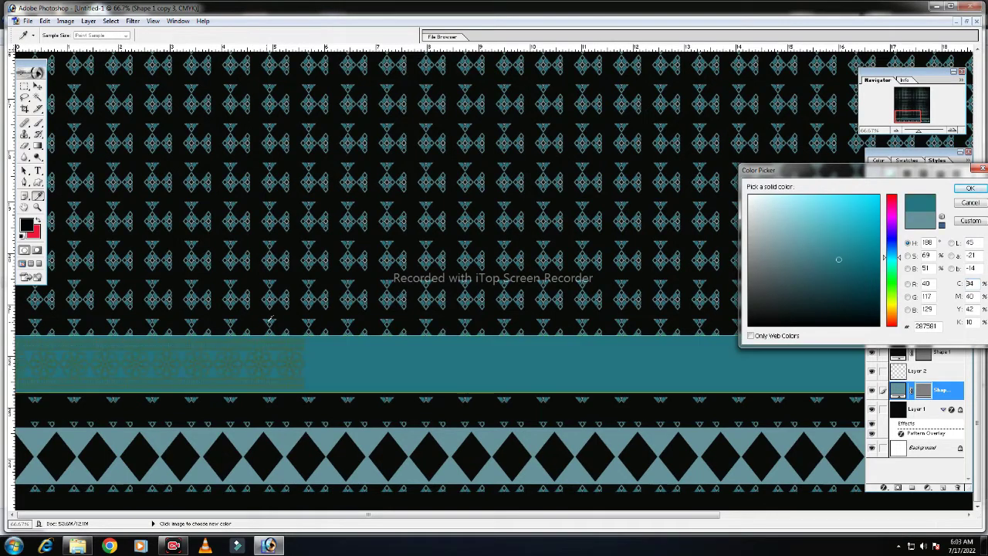
{"action": "left_click", "coordinate": [272, 319]}
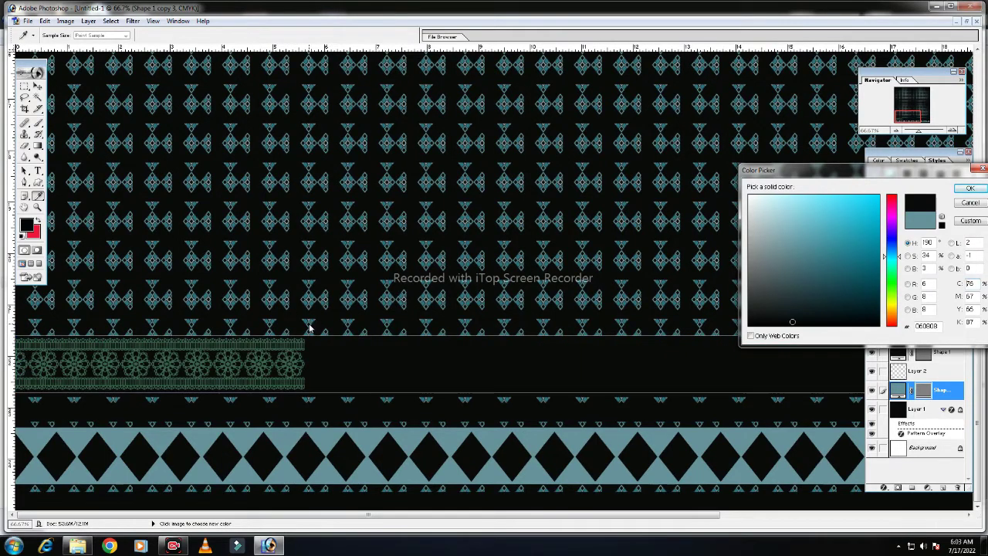
{"action": "left_click", "coordinate": [326, 441]}
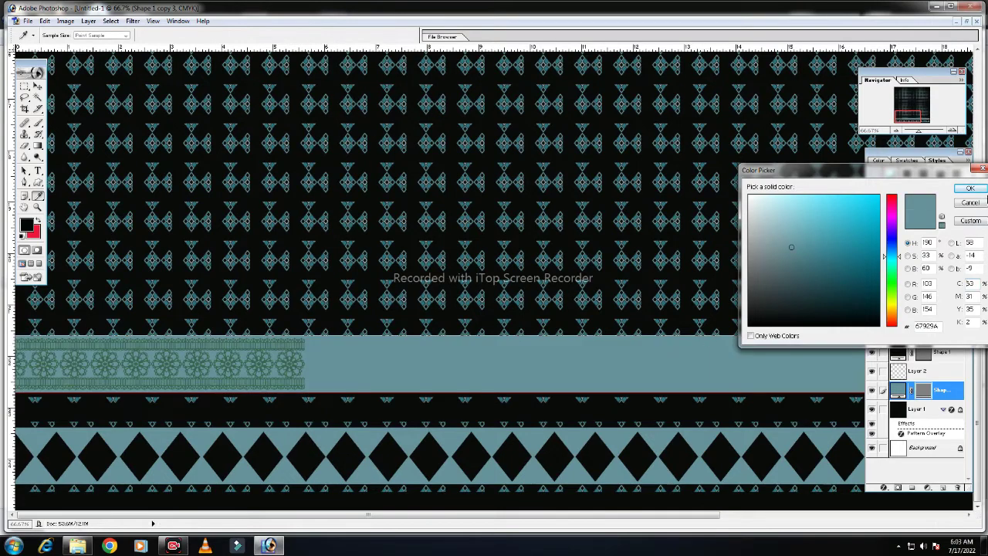
{"action": "left_click", "coordinate": [970, 189]}
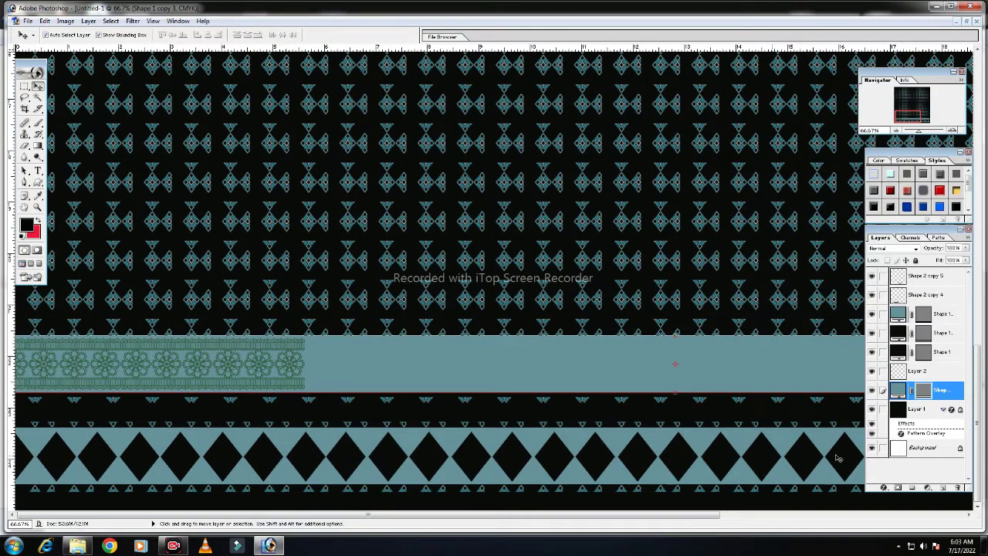
{"action": "left_click", "coordinate": [944, 374]}
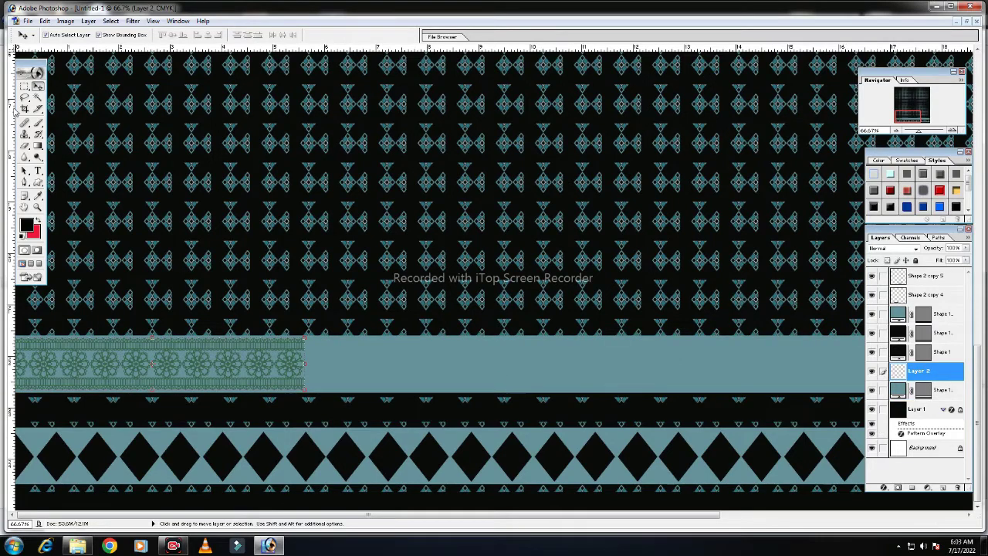
- Magic Wand the Layer 2 lace pixels, paint them black, and deselect
{"action": "left_click", "coordinate": [38, 98]}
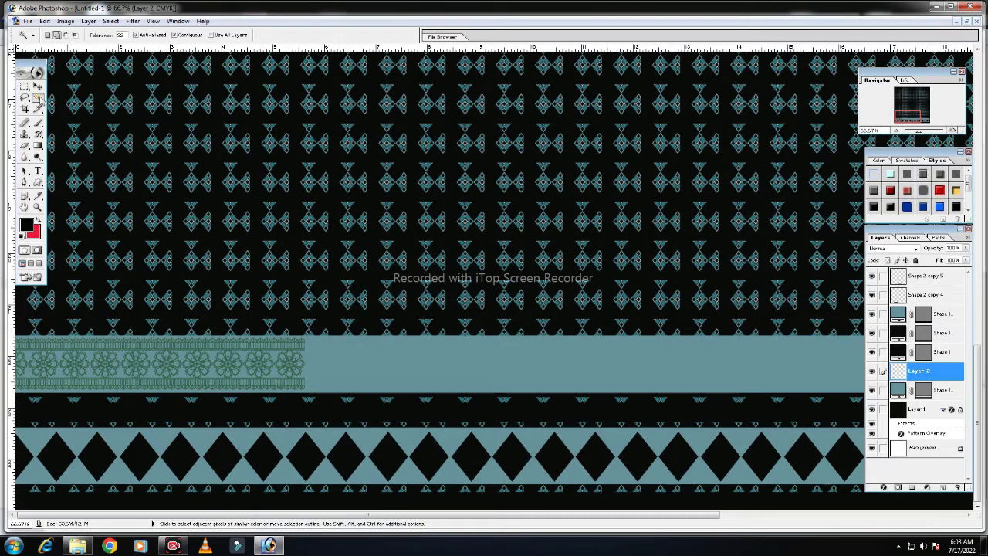
{"action": "left_click", "coordinate": [19, 357]}
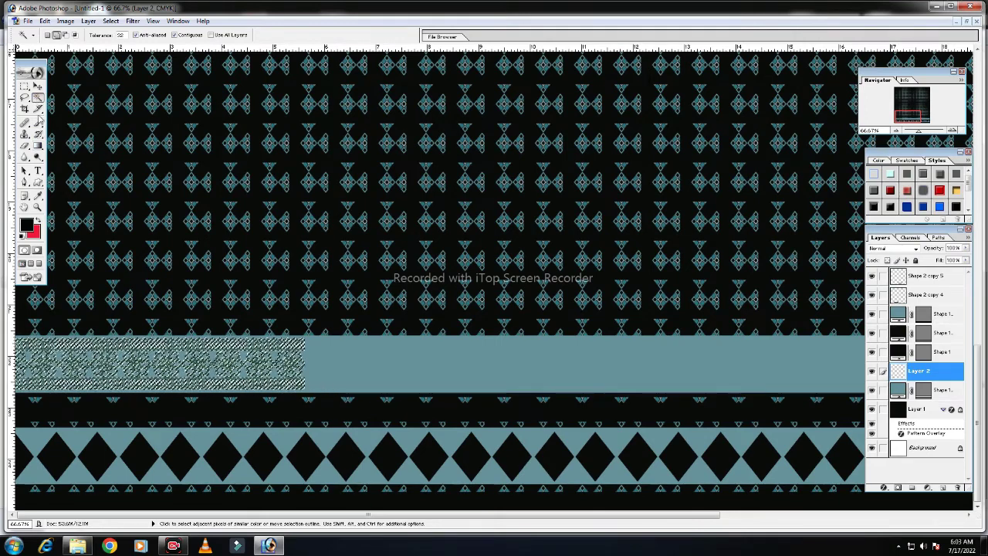
{"action": "left_click_drag", "start_coordinate": [38, 122], "coordinate": [69, 133]}
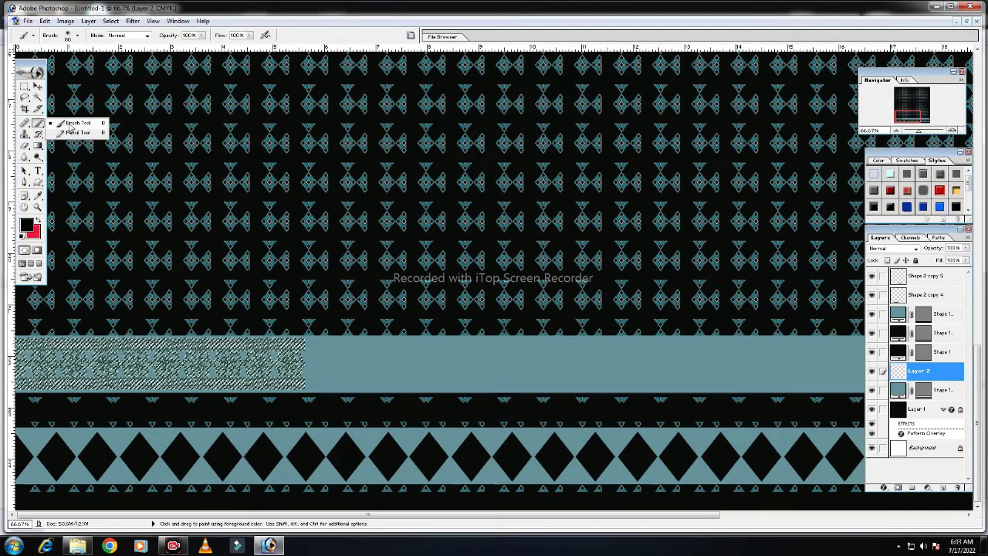
{"action": "mouse_move", "coordinate": [81, 363]}
{"action": "left_mouse_down"}
{"action": "mouse_move", "coordinate": [278, 363]}
{"action": "mouse_move", "coordinate": [19, 363]}
{"action": "mouse_move", "coordinate": [266, 344]}
{"action": "mouse_move", "coordinate": [301, 382]}
{"action": "mouse_move", "coordinate": [163, 380]}
{"action": "left_mouse_up"}
{"action": "mouse_move", "coordinate": [77, 382]}
{"action": "left_mouse_down"}
{"action": "mouse_move", "coordinate": [27, 382]}
{"action": "mouse_move", "coordinate": [109, 382]}
{"action": "left_mouse_up"}
{"action": "left_click_drag", "start_coordinate": [178, 342], "coordinate": [264, 337]}
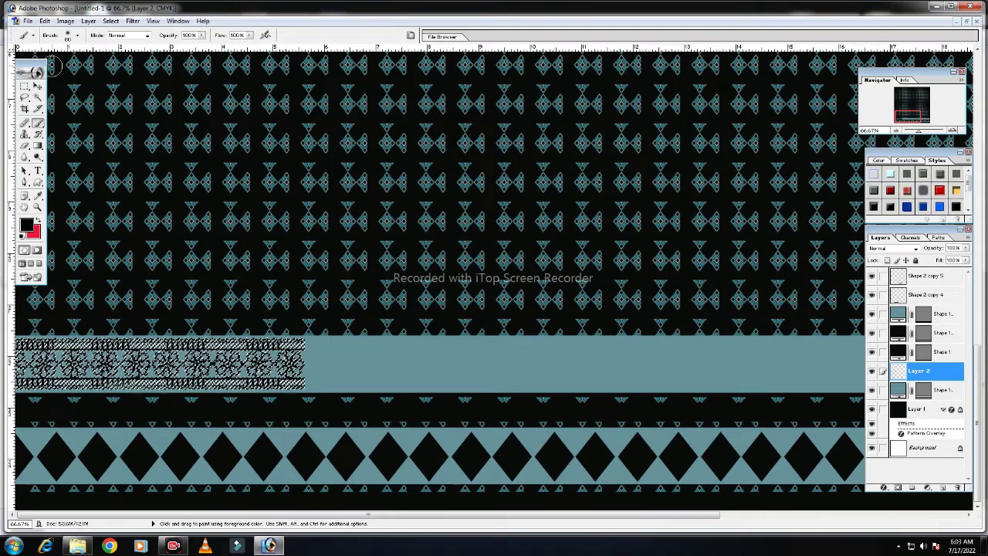
{"action": "key", "text": "v"}
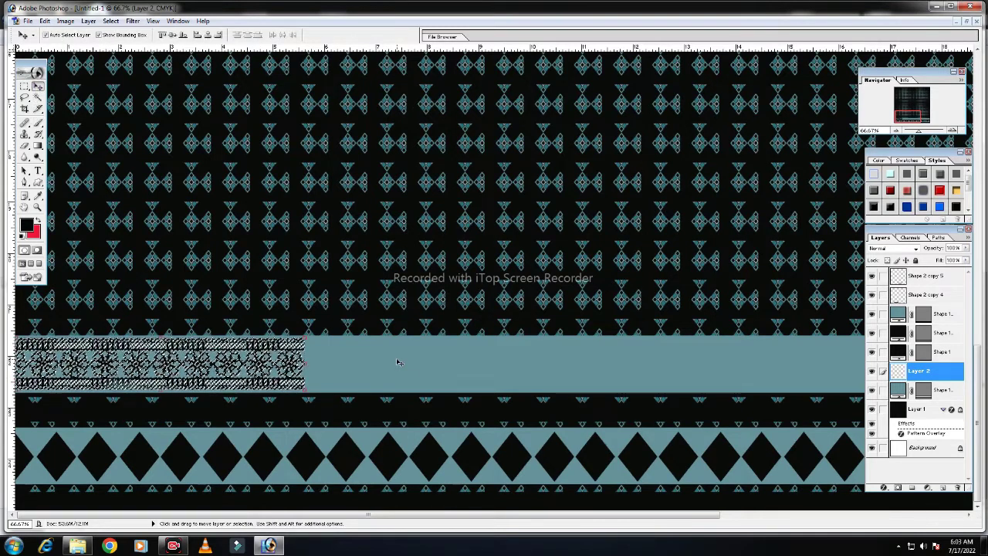
{"action": "key", "text": "ctrl+d"}
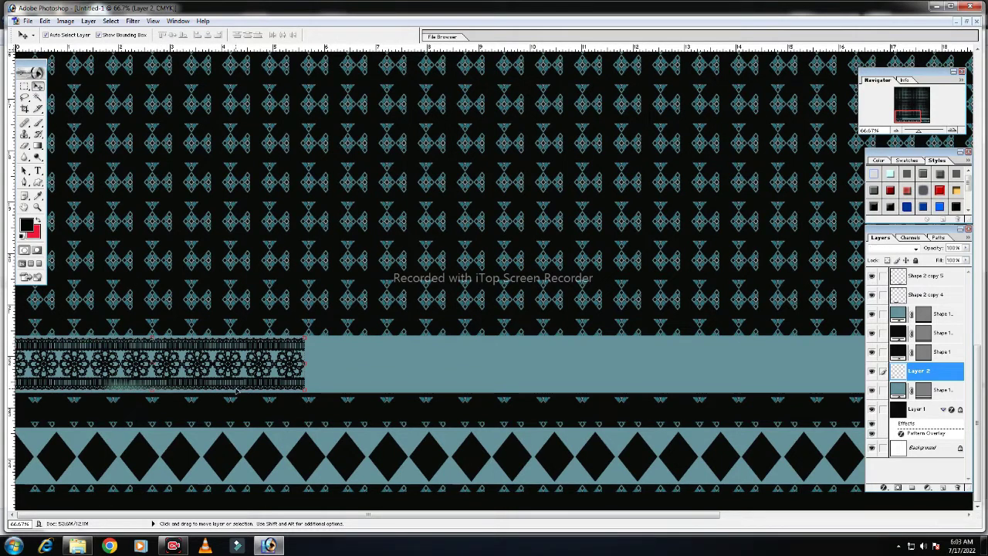
- Duplicate the black lace layer and shift the copy to the right of the original
{"action": "key", "text": "ctrl+j"}
{"action": "key", "text": "shift+Up"}
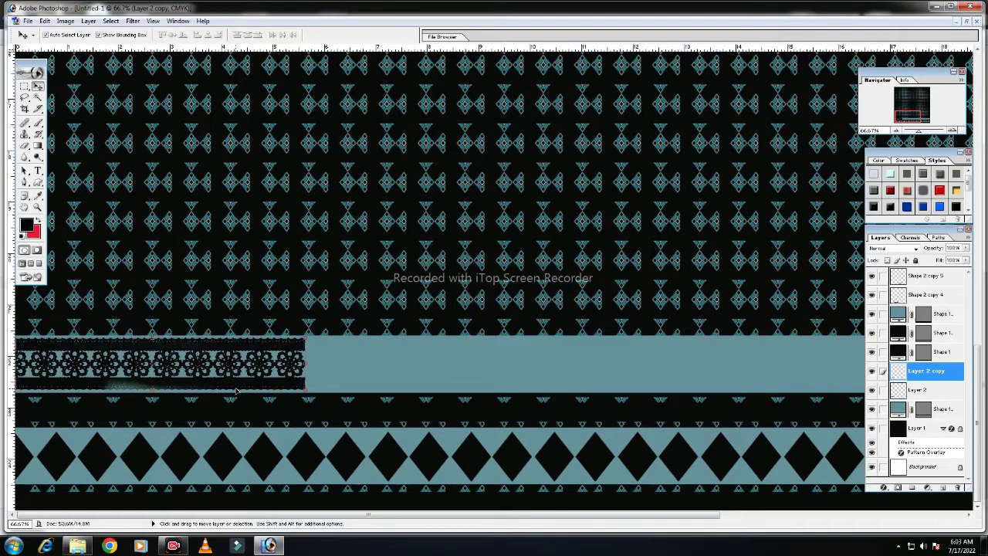
{"action": "key", "text": "shift+Right"}
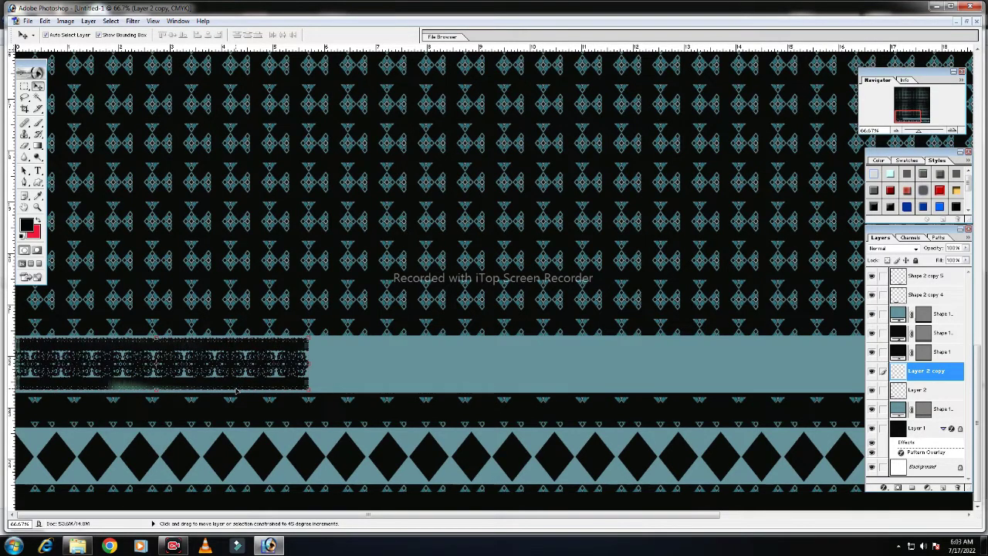
{"action": "key", "text": "shift+Right"}
{"action": "key", "text": "shift+Right"}
{"action": "key", "text": "shift+Right"}
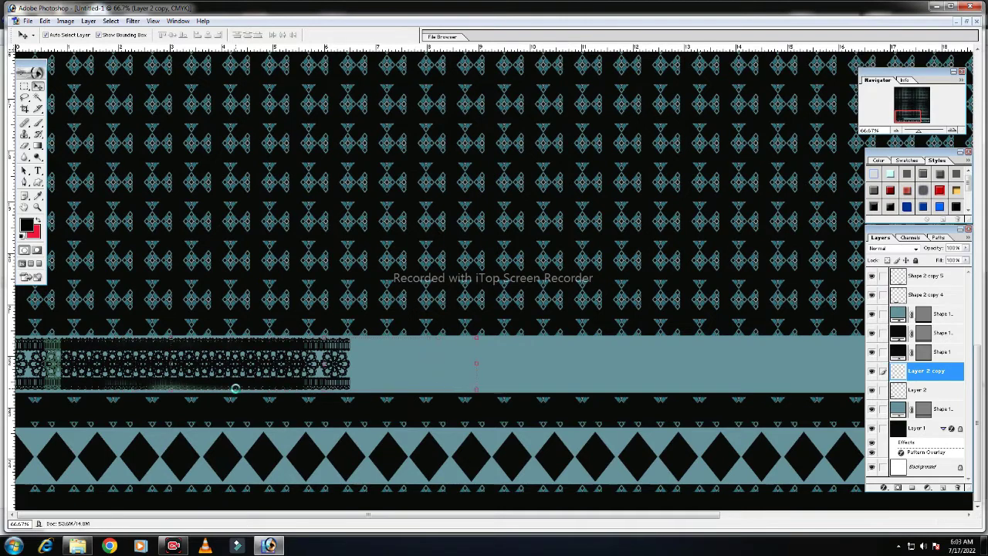
{"action": "key", "text": "shift+Right"}
{"action": "key", "text": "shift+Right"}
{"action": "key", "text": "shift+Right"}
{"action": "key", "text": "shift+Right"}
{"action": "key", "text": "shift+Right"}
{"action": "key", "text": "shift+Right"}
{"action": "key", "text": "shift+Right"}
{"action": "key", "text": "shift+Right"}
{"action": "key", "text": "shift+Right"}
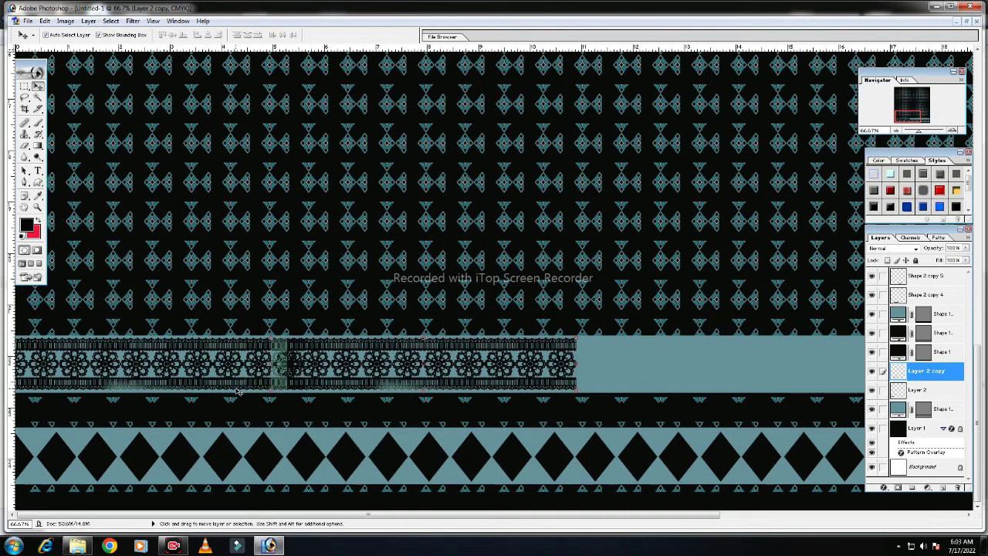
{"action": "key", "text": "shift+Right"}
{"action": "key", "text": "shift+Right"}
{"action": "key", "text": "shift+Right"}
{"action": "key", "text": "shift+Right"}
{"action": "key", "text": "shift+Right"}
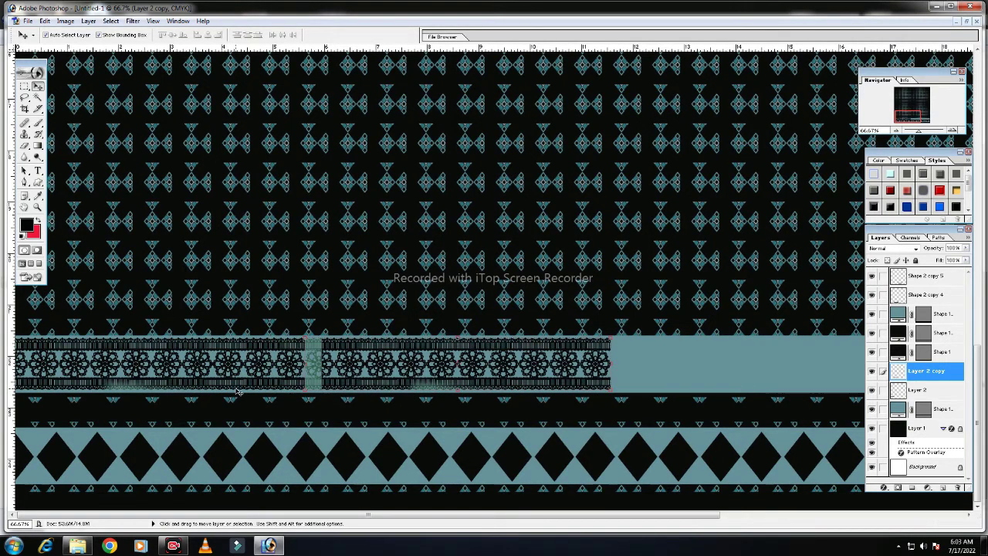
{"action": "key", "text": "shift+Right"}
{"action": "key", "text": "shift+Right"}
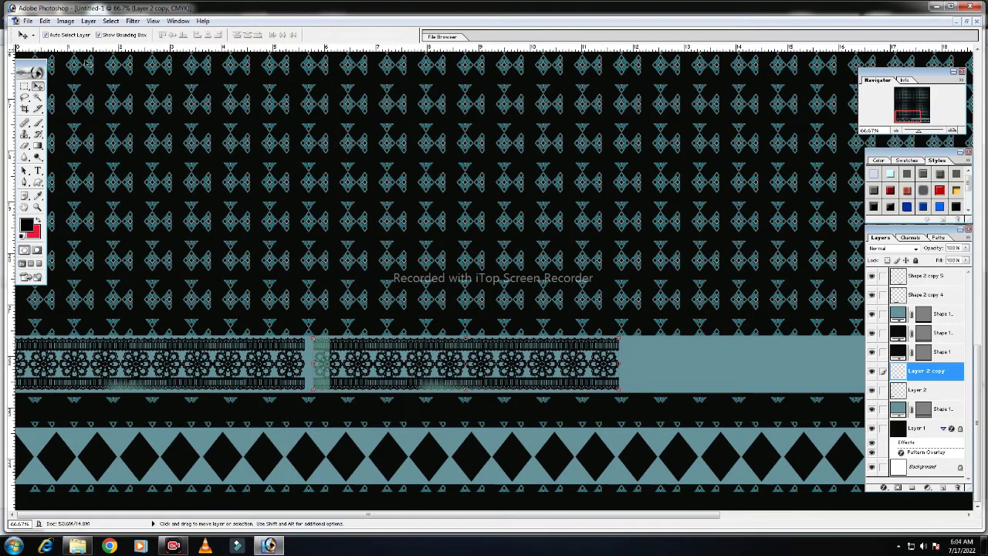
- Close the gap between the two lace strips and link the copy with Layer 2
{"action": "left_click", "coordinate": [37, 98]}
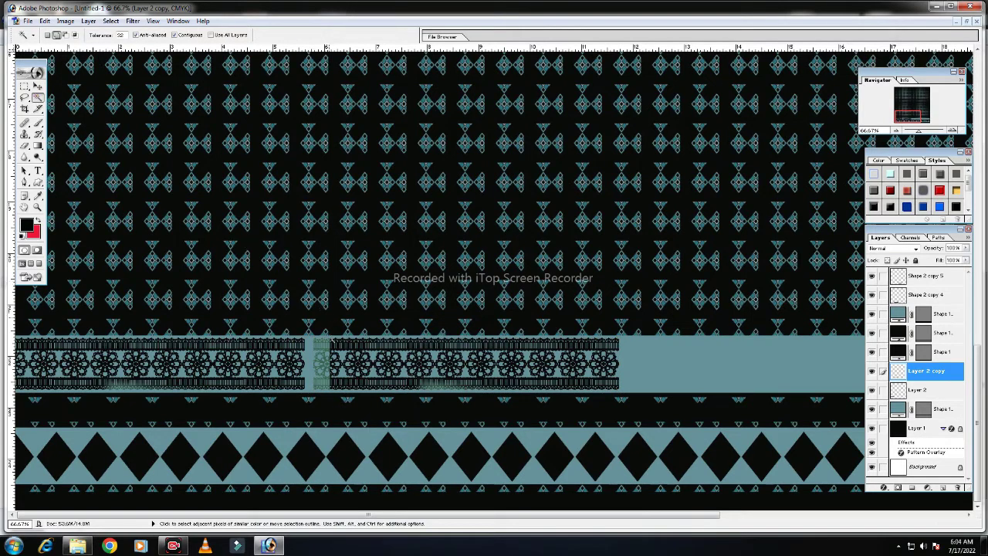
{"action": "left_click", "coordinate": [325, 379]}
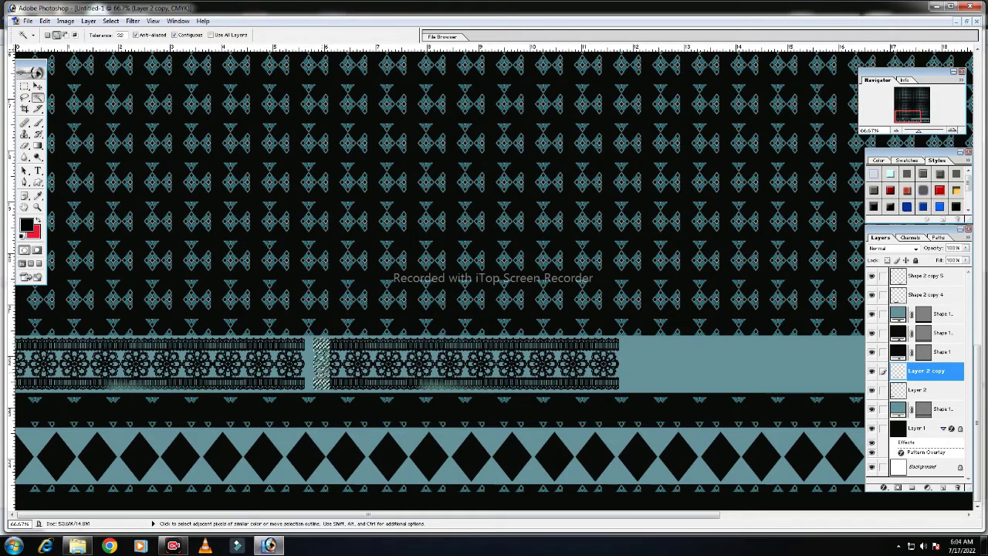
{"action": "left_click", "coordinate": [38, 124]}
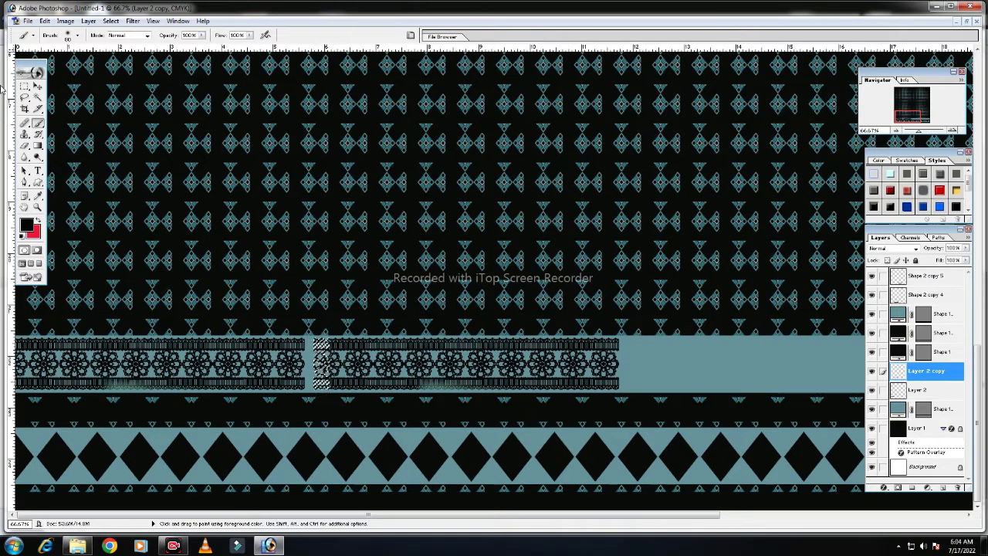
{"action": "left_click", "coordinate": [38, 87]}
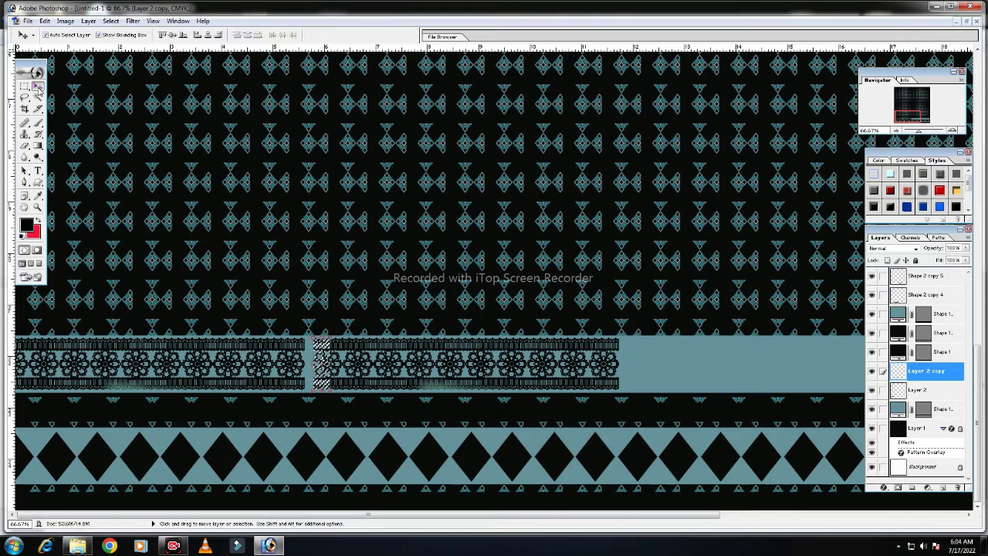
{"action": "key", "text": "ctrl+d"}
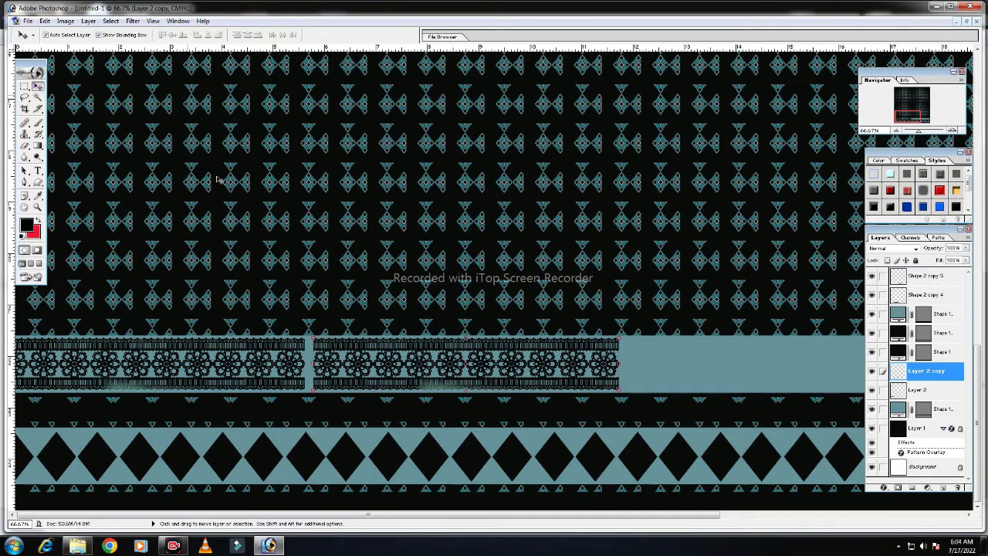
{"action": "left_click_drag", "start_coordinate": [366, 385], "coordinate": [354, 385]}
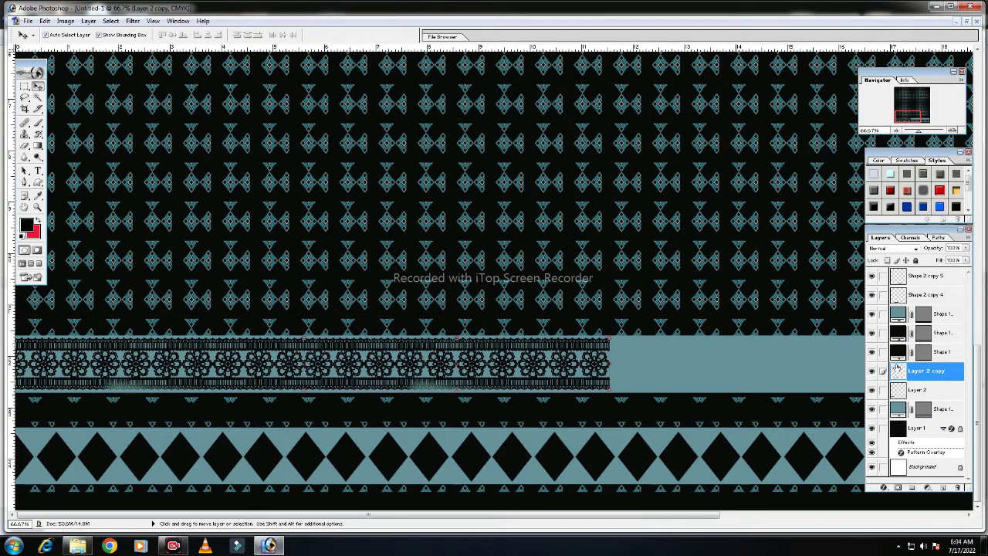
{"action": "left_click", "coordinate": [884, 390]}
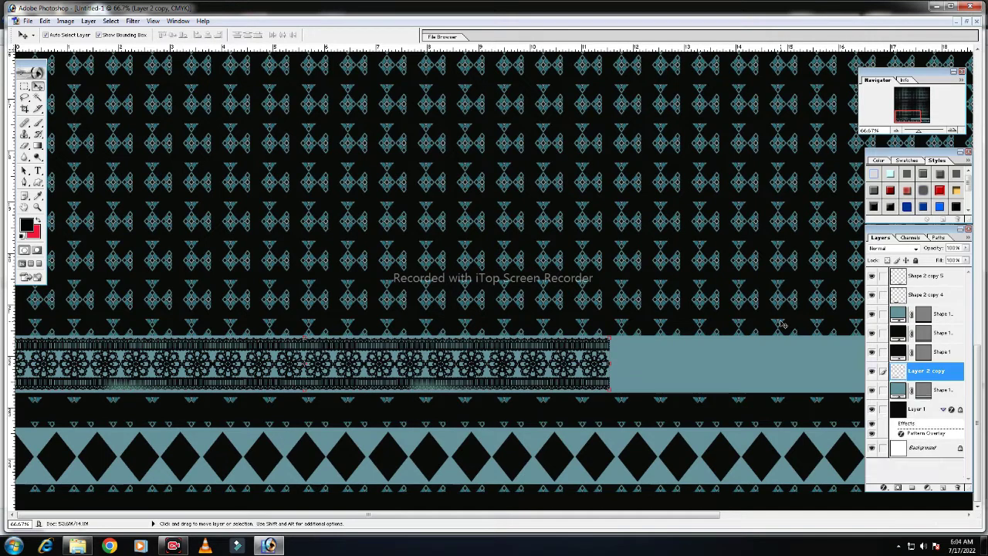
- Duplicate the lace band and align the copy at the seam so the lace reaches the right edge
{"action": "key", "text": "ctrl+j"}
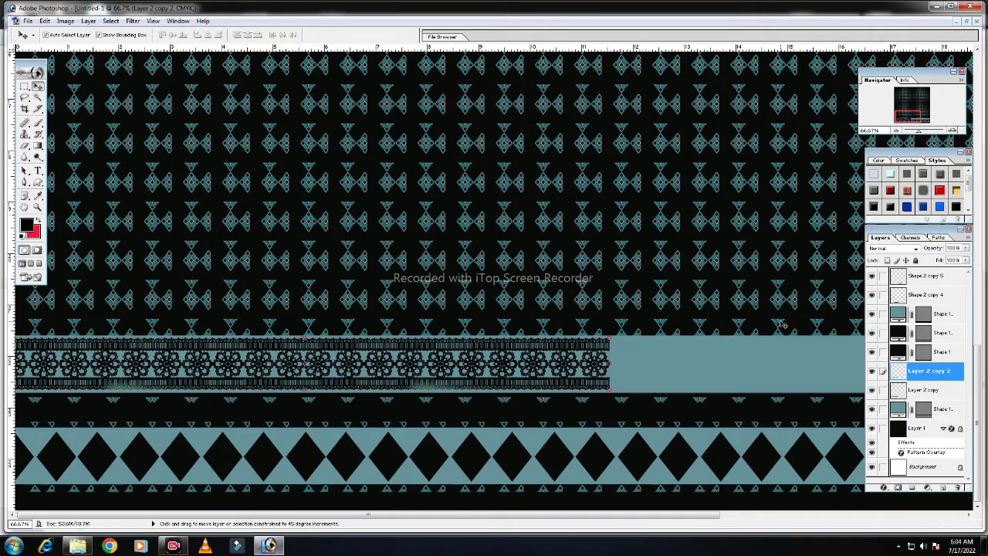
{"action": "key", "text": "shift+Right"}
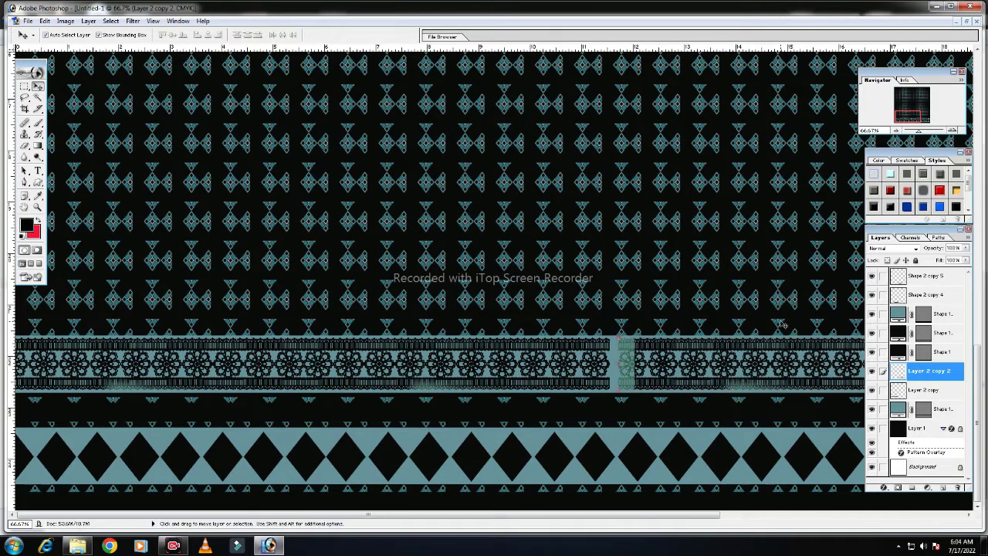
{"action": "key", "text": "shift+Left"}
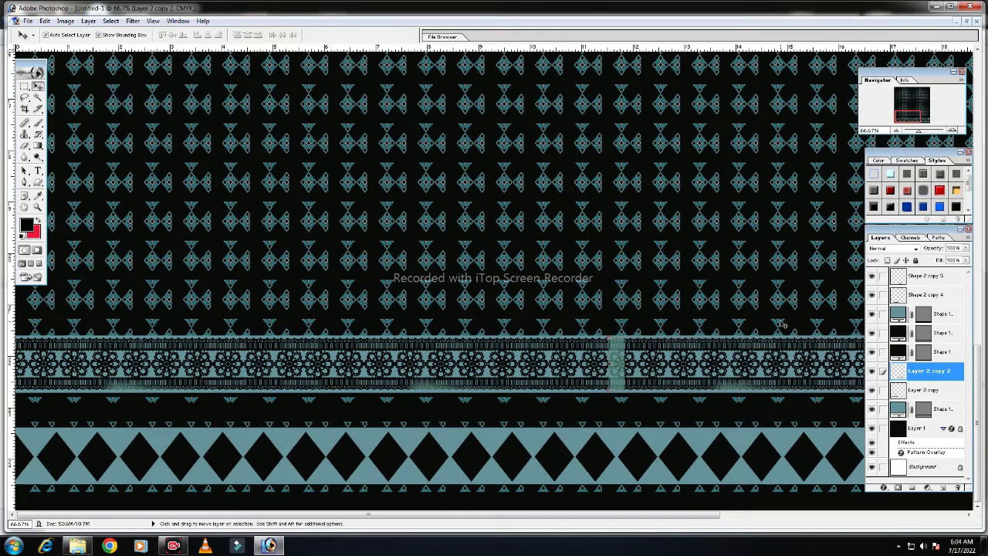
{"action": "left_click", "coordinate": [39, 98]}
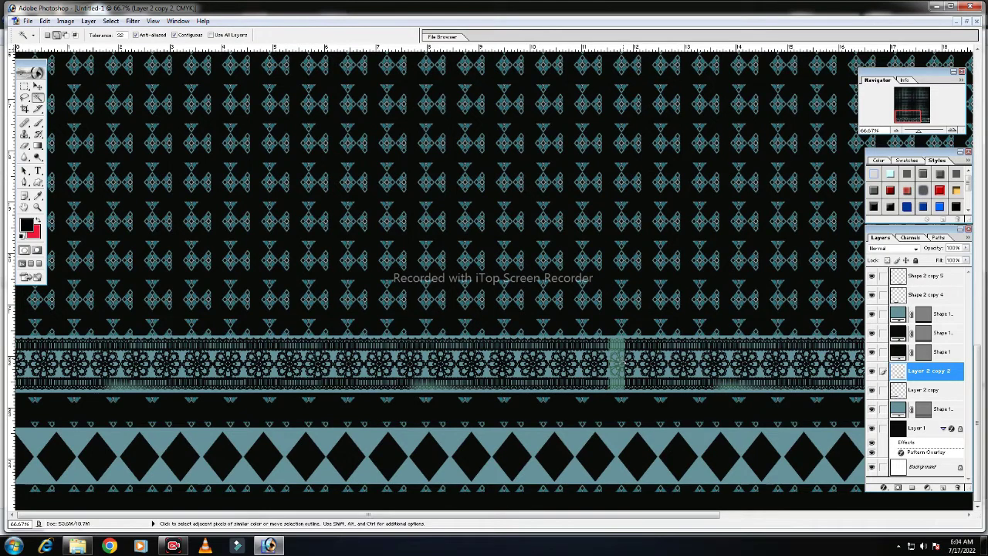
- Select the gap at the lace seam with the Magic Wand and paint it black
{"action": "left_click", "coordinate": [618, 363]}
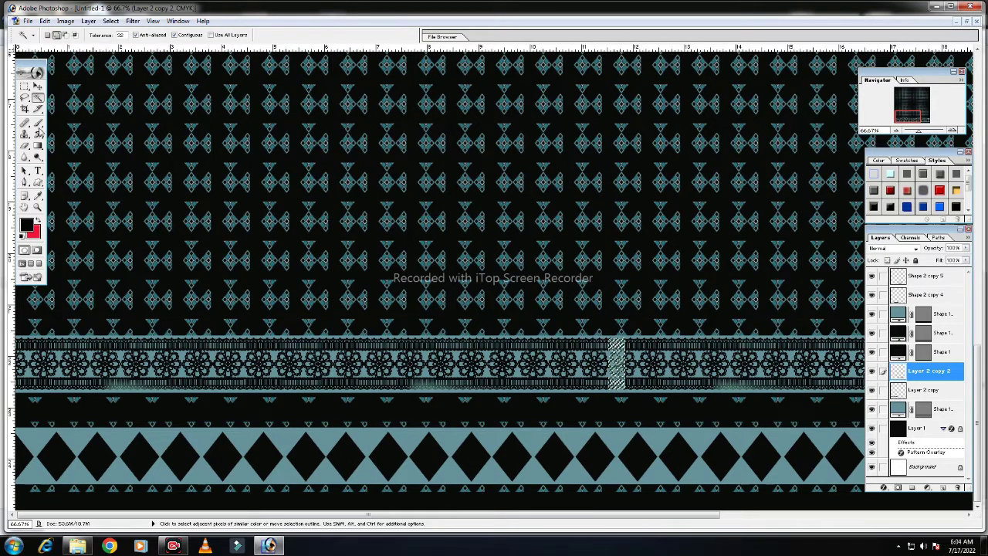
{"action": "left_click", "coordinate": [38, 122]}
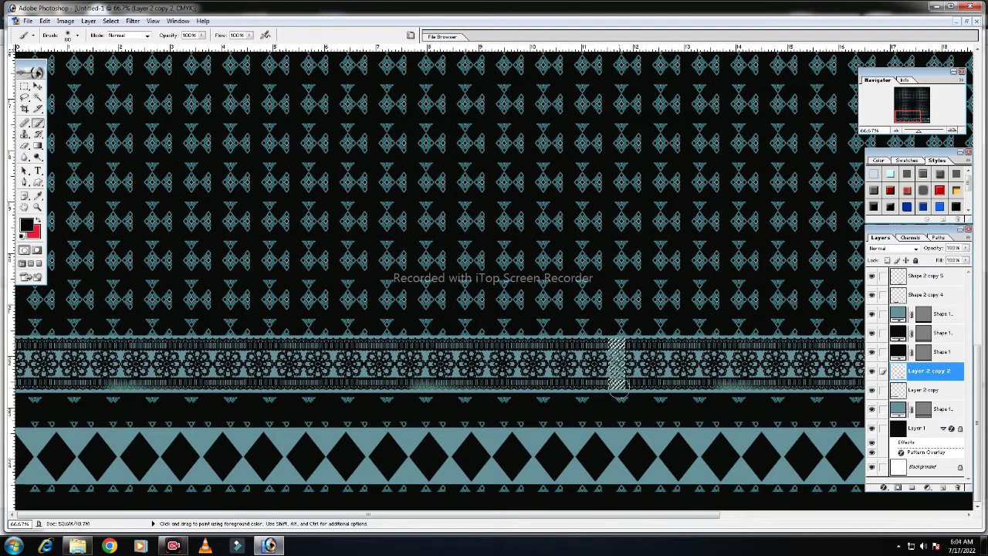
{"action": "left_click", "coordinate": [37, 86]}
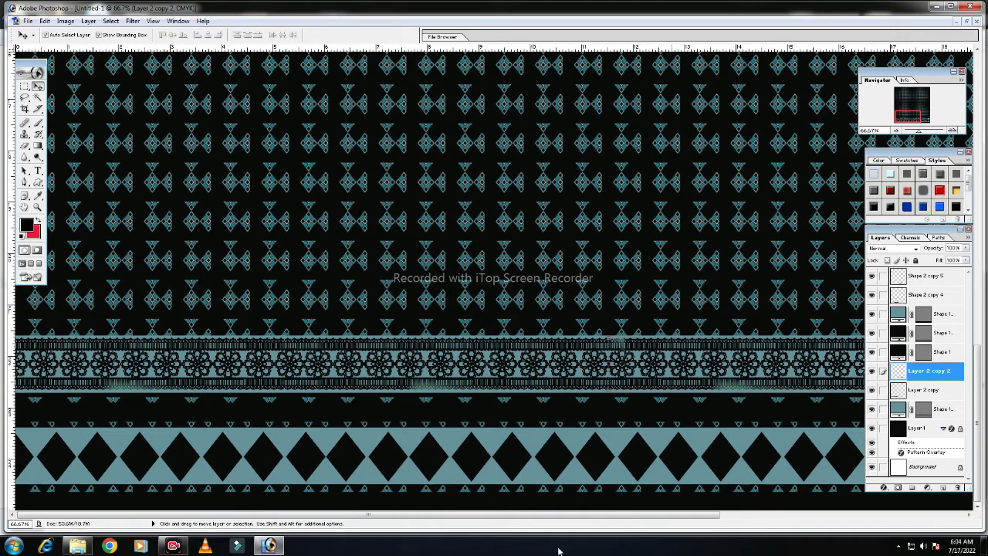
- Slide the lace strip back into place and fit the whole square document on screen
{"action": "left_click_drag", "start_coordinate": [560, 515], "coordinate": [803, 515]}
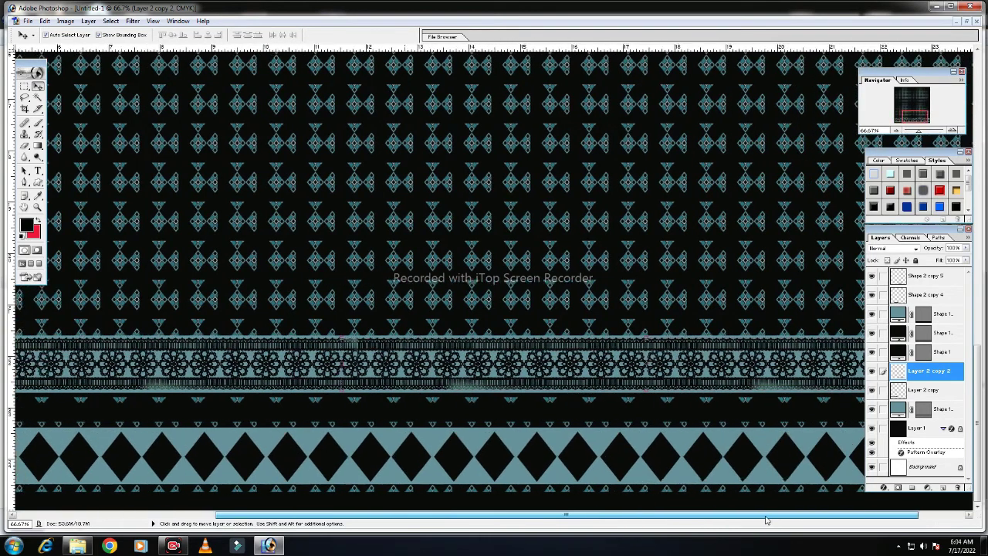
{"action": "left_click_drag", "start_coordinate": [612, 515], "coordinate": [369, 515]}
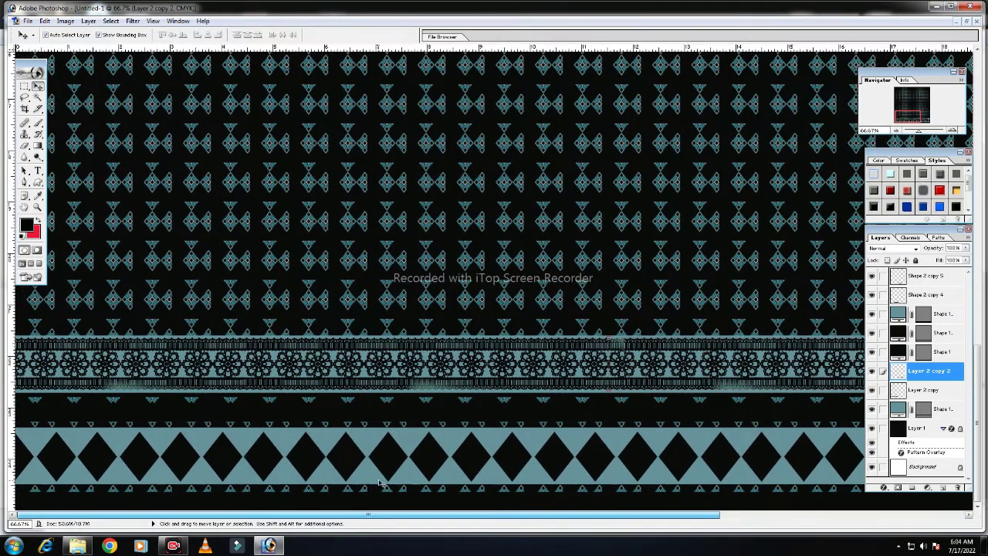
{"action": "key", "text": "ctrl+0"}
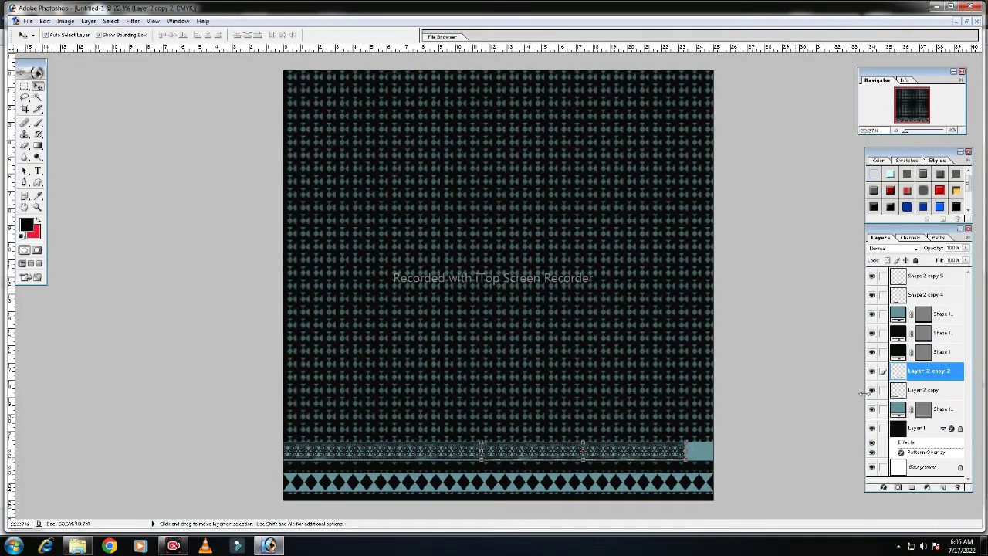
- Merge the linked lace layers into one and stretch it to the canvas's right edge
{"action": "left_click", "coordinate": [884, 390]}
{"action": "key", "text": "ctrl+e"}
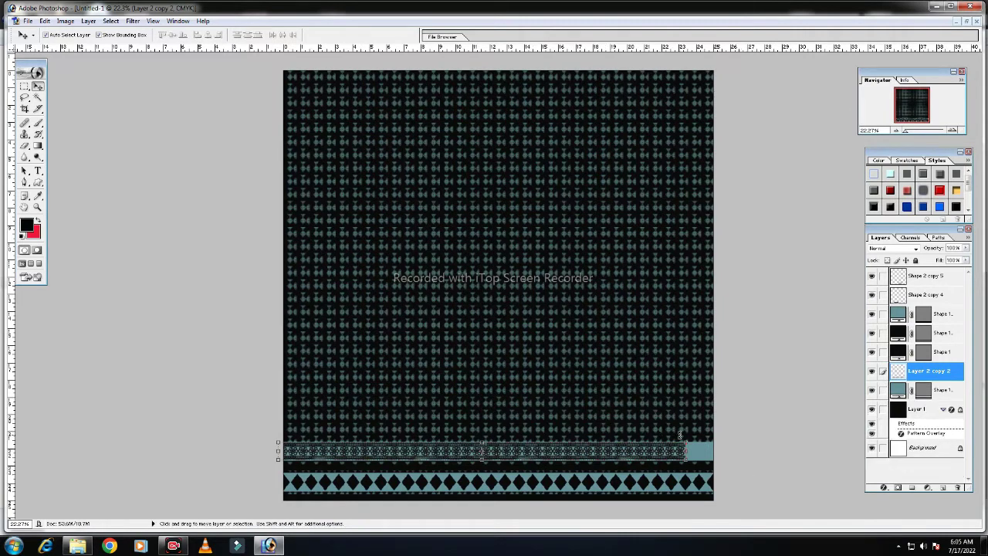
{"action": "left_click_drag", "start_coordinate": [687, 441], "coordinate": [719, 431]}
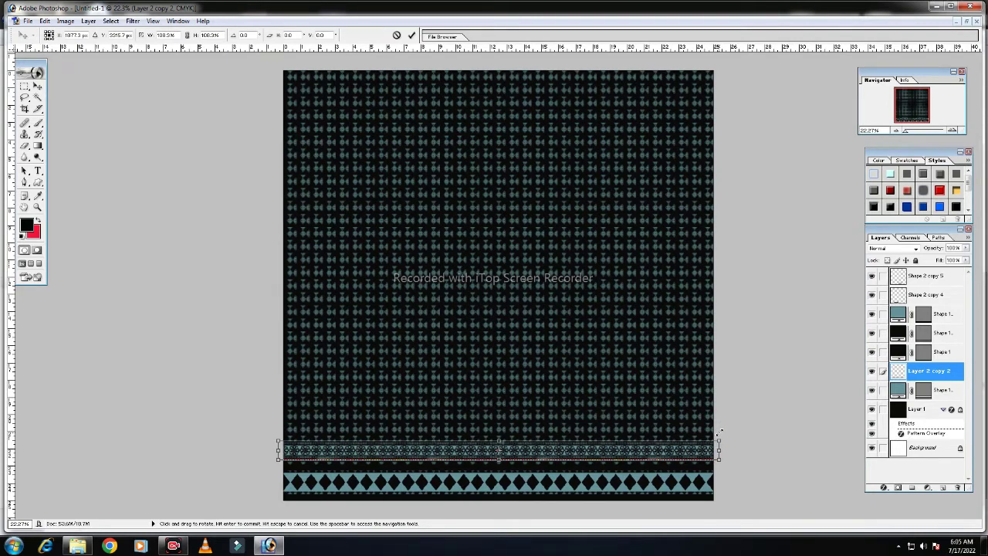
{"action": "left_click", "coordinate": [38, 86]}
{"action": "left_click", "coordinate": [466, 205]}
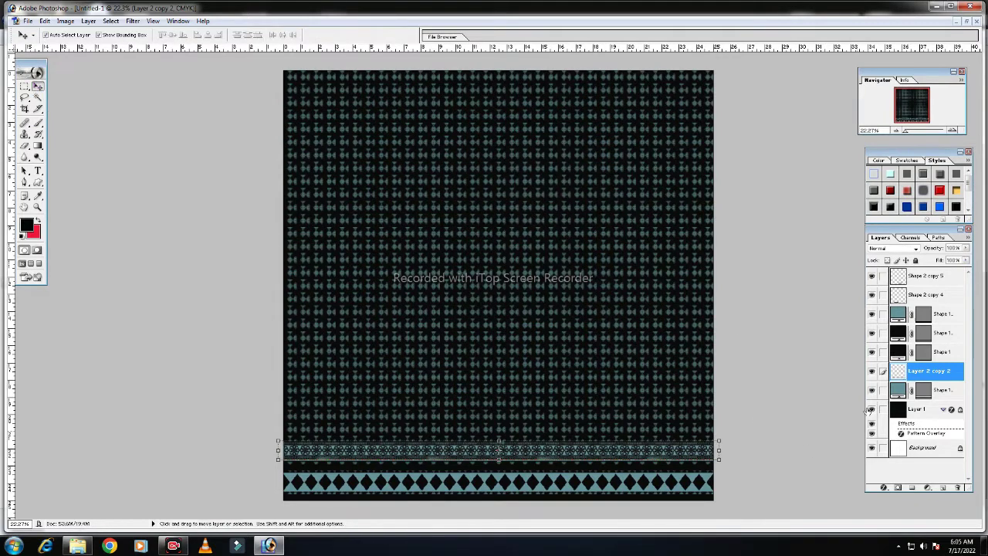
- Stretch the teal strip behind the lace (Shape 1 copy 3) taller, about 113.5% height
{"action": "left_click", "coordinate": [900, 391]}
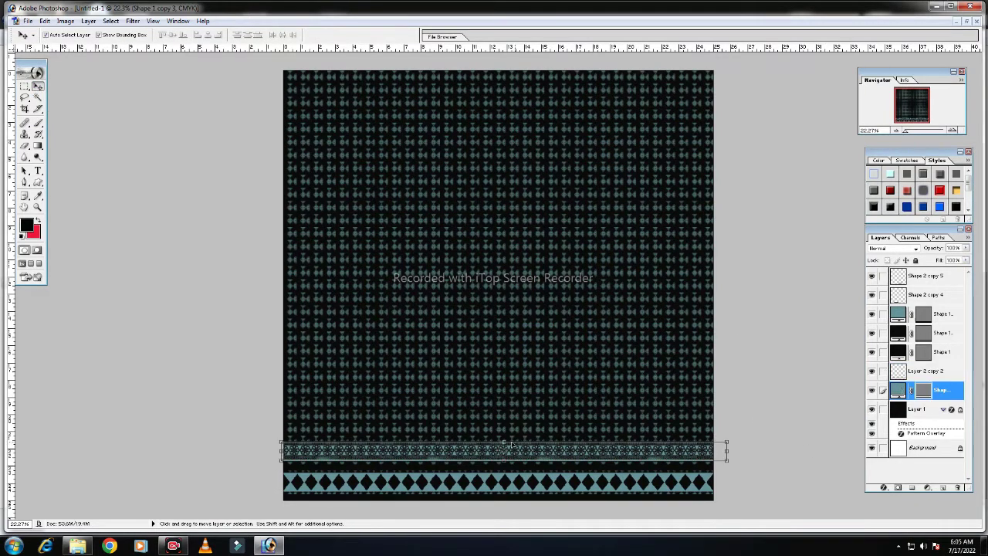
{"action": "left_click_drag", "start_coordinate": [504, 443], "coordinate": [504, 441]}
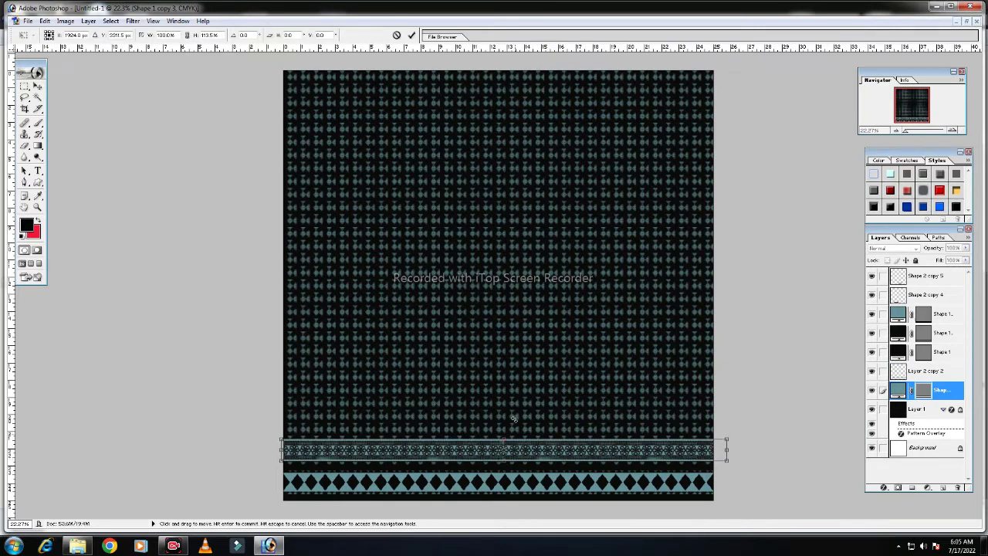
{"action": "key", "text": "Return"}
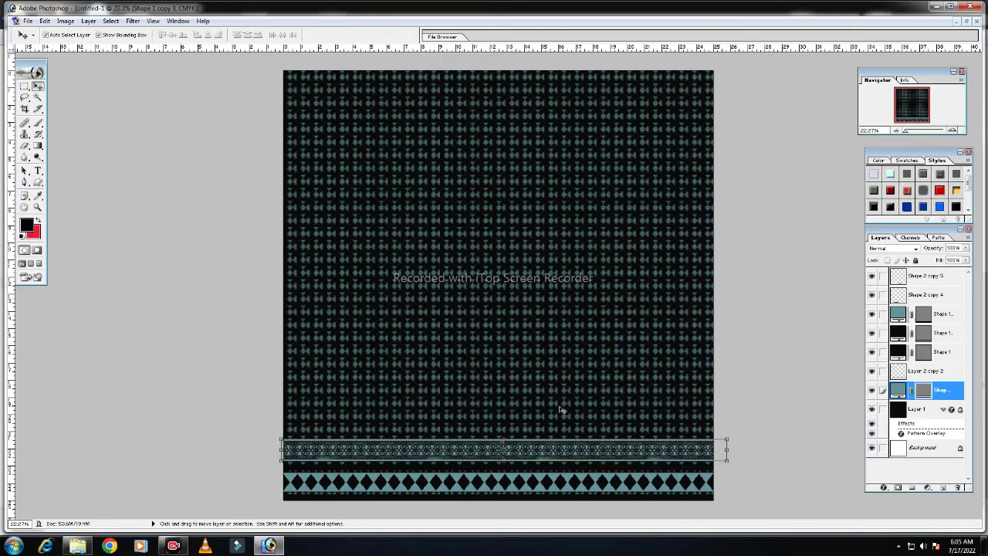
{"action": "left_click", "coordinate": [564, 412]}
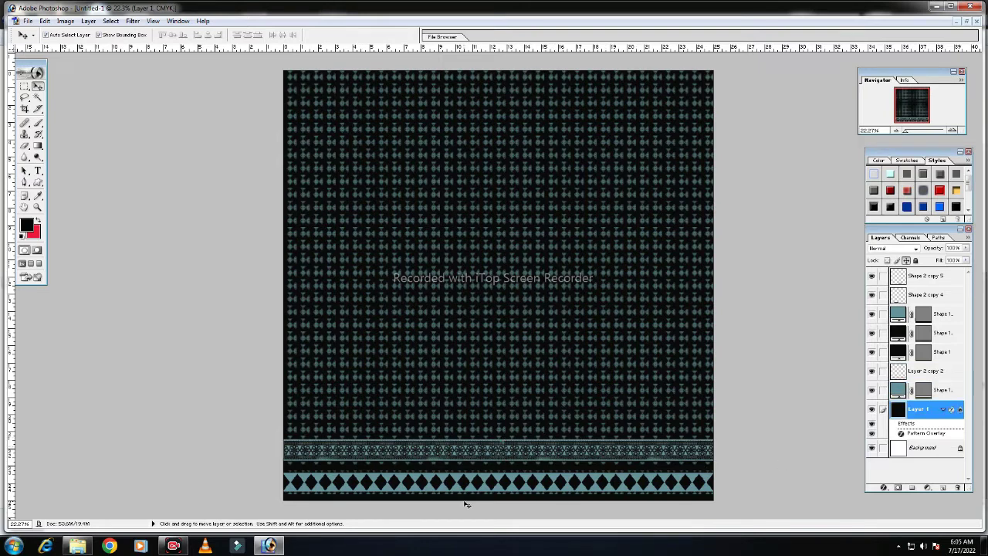
- Nudge the thin black line above the diamond row down 1 px and duplicate it as Shape 1 copy 4
{"action": "left_click", "coordinate": [520, 472]}
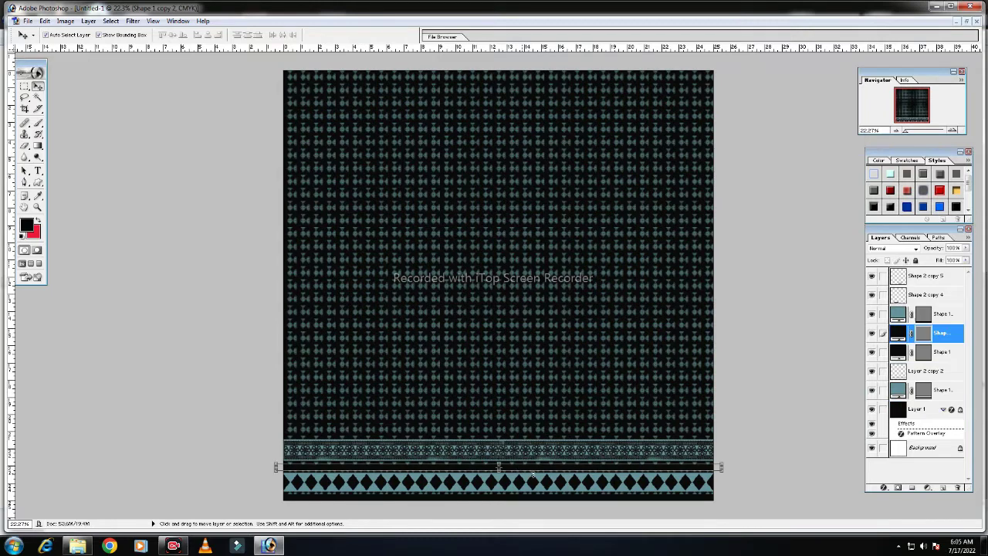
{"action": "key", "text": "Up"}
{"action": "key", "text": "Up"}
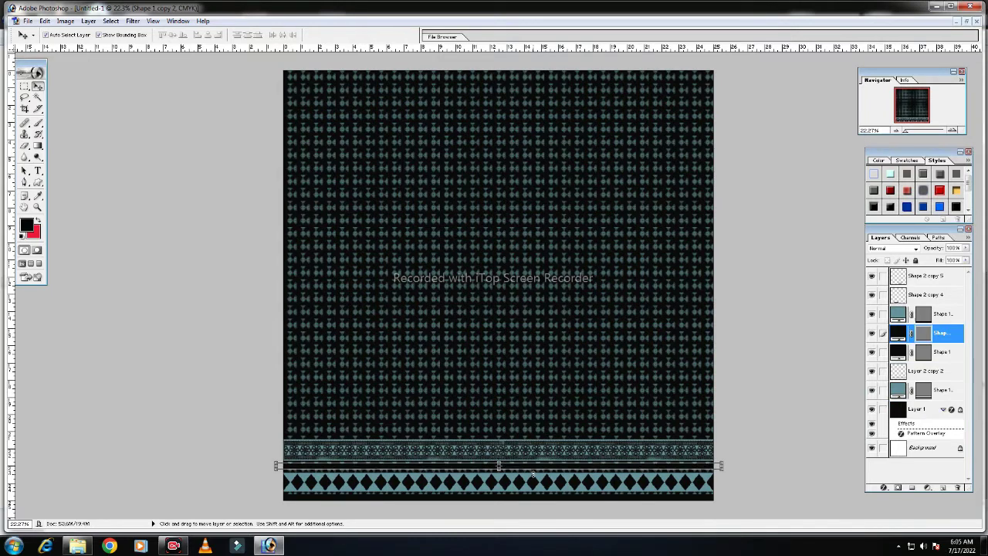
{"action": "key", "text": "Down"}
{"action": "key", "text": "Up"}
{"action": "left_click", "coordinate": [507, 385]}
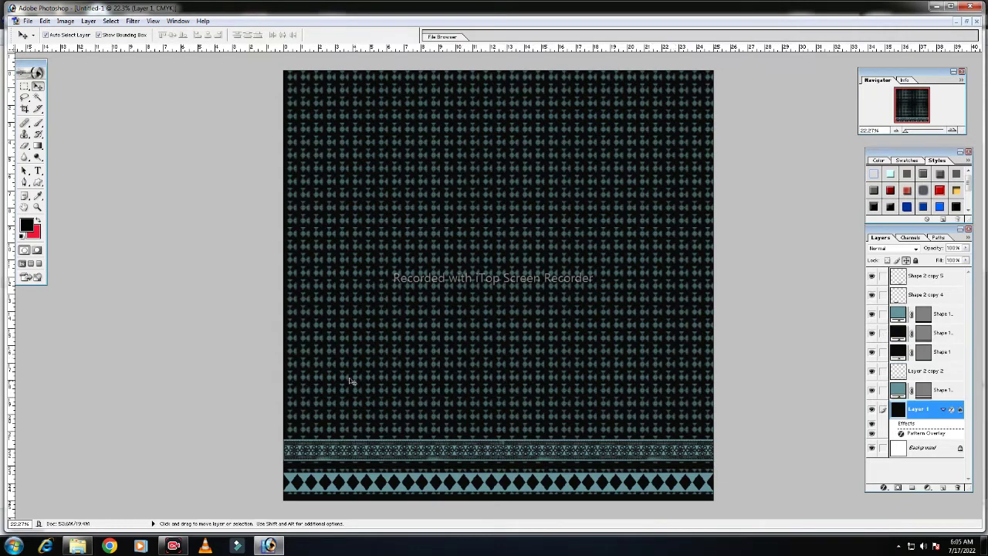
{"action": "left_click", "coordinate": [420, 465]}
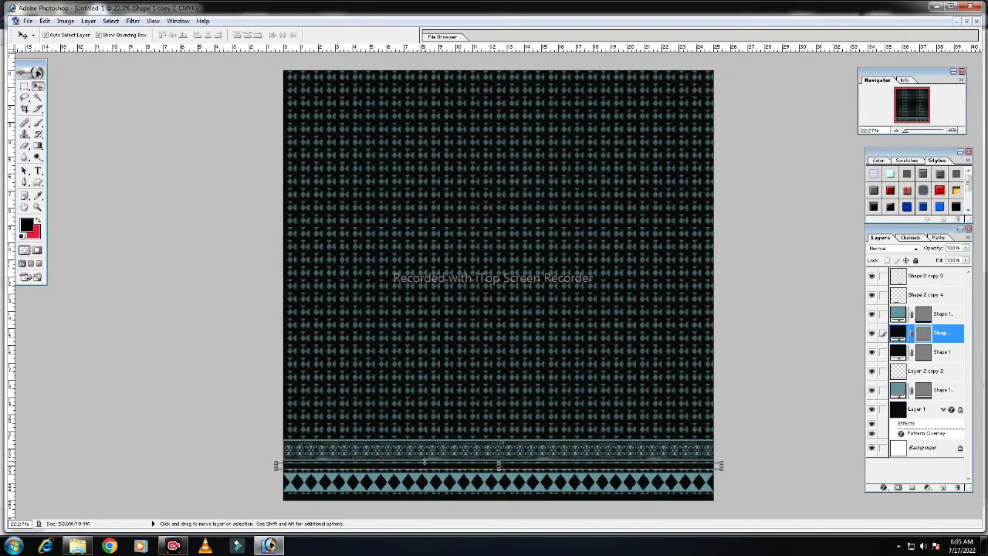
{"action": "key", "text": "Down"}
{"action": "left_click", "coordinate": [489, 410]}
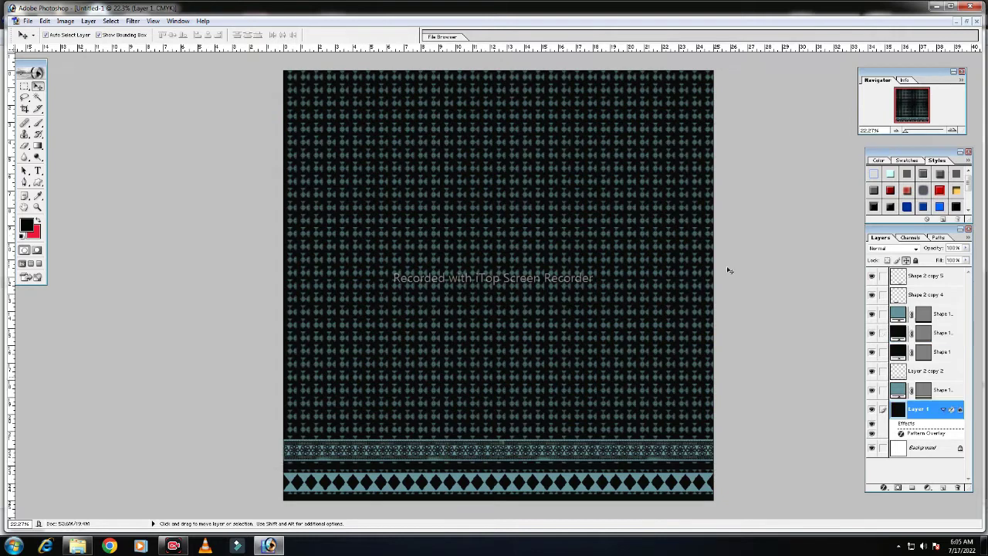
{"action": "left_click", "coordinate": [466, 468]}
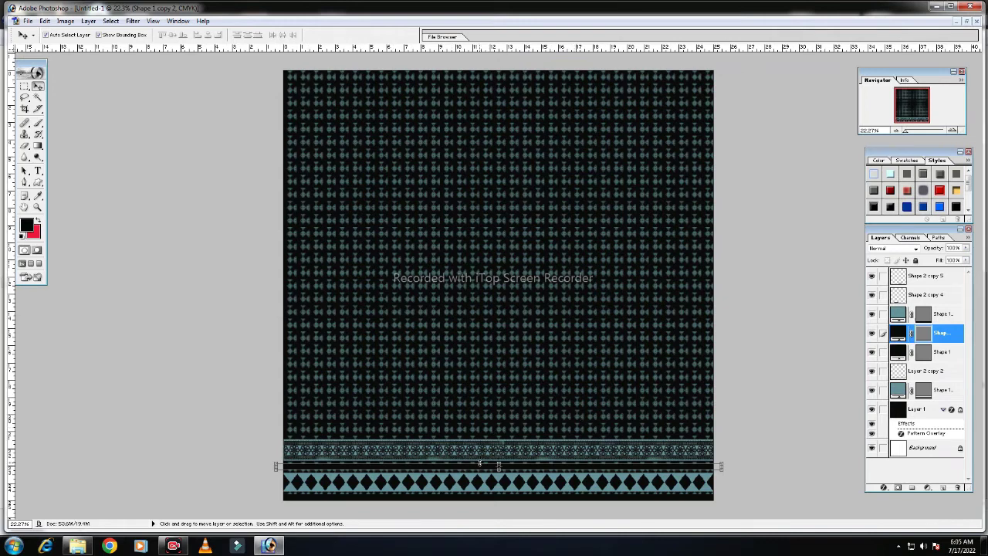
{"action": "key", "text": "ctrl+j"}
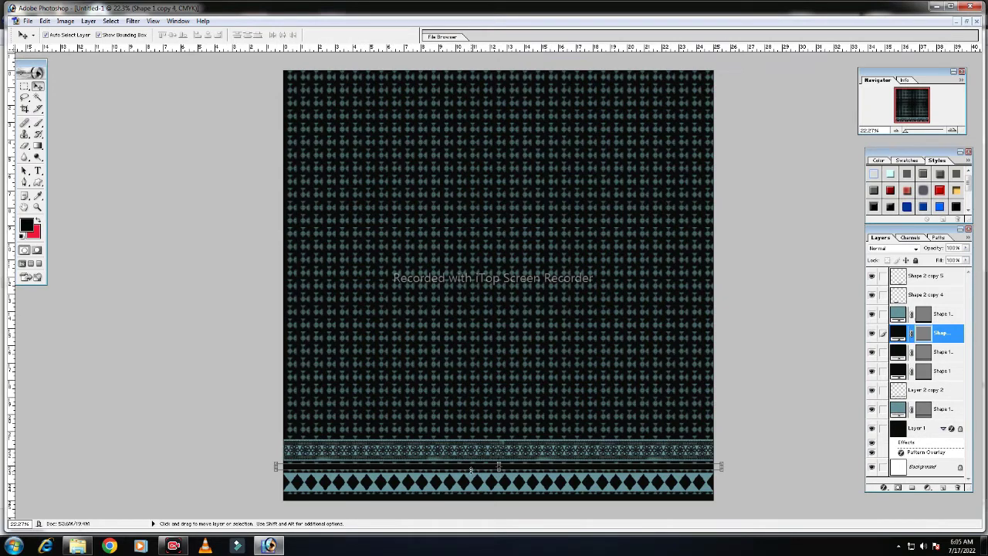
- Move the line copy up into the pattern area and rotate it 90° into a vertical stripe
{"action": "left_click_drag", "start_coordinate": [472, 469], "coordinate": [427, 151]}
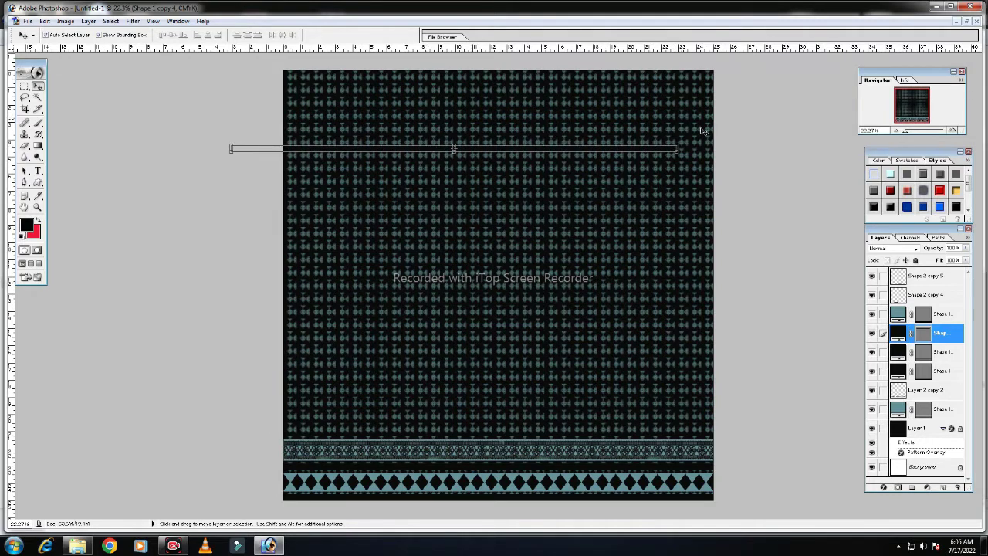
{"action": "left_click_drag", "start_coordinate": [684, 138], "coordinate": [464, 341]}
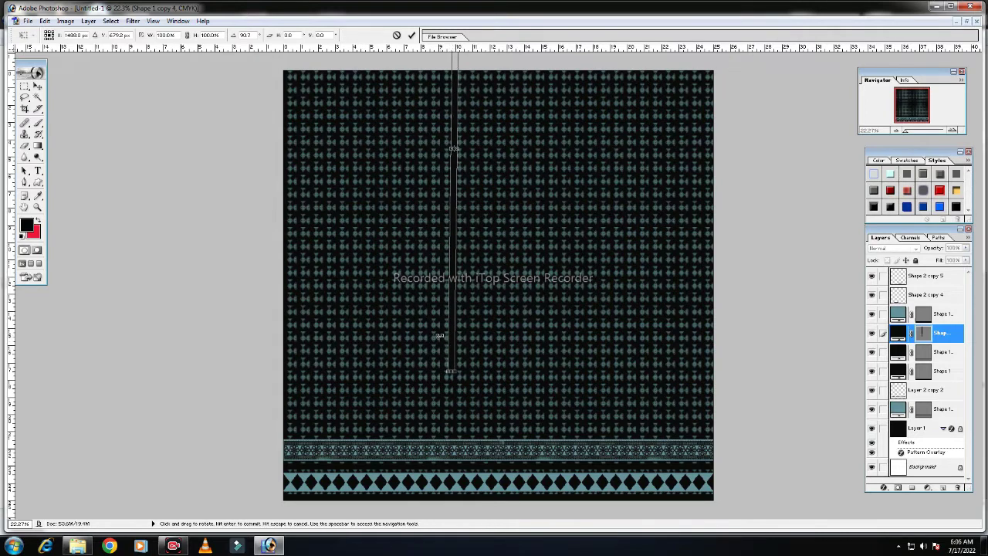
{"action": "key", "text": "Return"}
{"action": "left_click", "coordinate": [534, 296]}
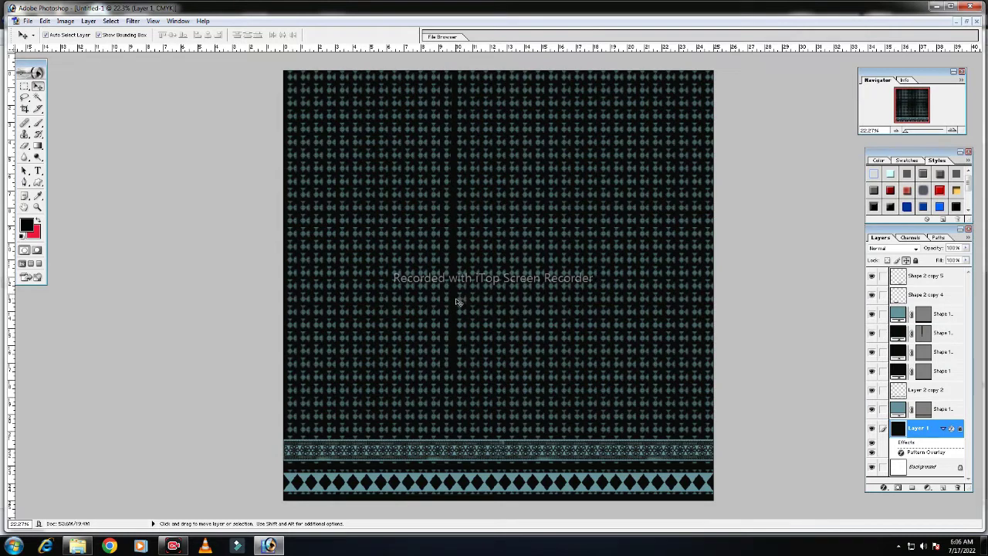
- Place the vertical stripe near the left edge and add a lowered copy to its right
{"action": "mouse_move", "coordinate": [457, 301]}
{"action": "left_mouse_down"}
{"action": "mouse_move", "coordinate": [315, 207]}
{"action": "mouse_move", "coordinate": [311, 122]}
{"action": "left_mouse_up"}
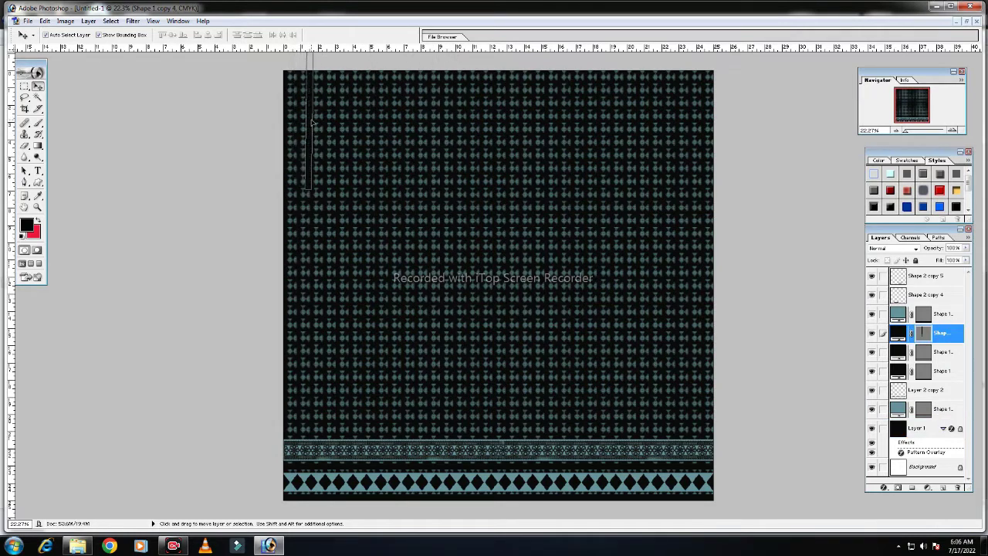
{"action": "mouse_move", "coordinate": [311, 122]}
{"action": "left_mouse_down"}
{"action": "mouse_move", "coordinate": [515, 241]}
{"action": "mouse_move", "coordinate": [311, 231]}
{"action": "mouse_move", "coordinate": [308, 211]}
{"action": "left_mouse_up"}
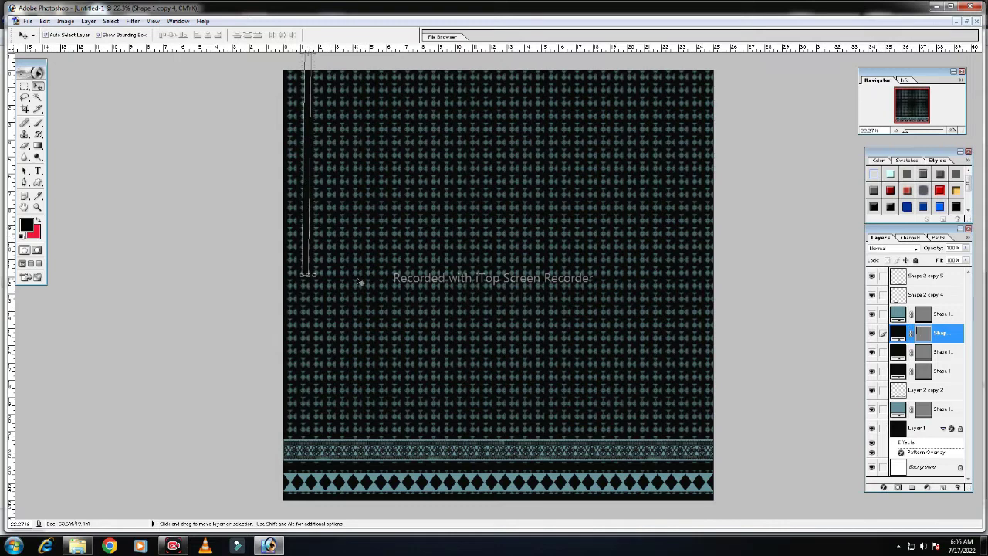
{"action": "key", "text": "ctrl+j"}
{"action": "key", "text": "shift+Right"}
{"action": "key", "text": "shift+Right"}
{"action": "key", "text": "shift+Right"}
{"action": "key", "text": "shift+Right"}
{"action": "key", "text": "shift+Right"}
{"action": "key", "text": "shift+Right"}
{"action": "key", "text": "shift+Right"}
{"action": "key", "text": "shift+Right"}
{"action": "key", "text": "shift+Right"}
{"action": "key", "text": "shift+Left"}
{"action": "key", "text": "shift+Left"}
{"action": "key", "text": "shift+Left"}
{"action": "key", "text": "shift+Left"}
{"action": "key", "text": "shift+Left"}
{"action": "key", "text": "shift+Left"}
{"action": "key", "text": "shift+Down"}
{"action": "key", "text": "shift+Down"}
{"action": "key", "text": "shift+Down"}
{"action": "key", "text": "shift+Down"}
{"action": "key", "text": "shift+Down"}
{"action": "key", "text": "shift+Down"}
{"action": "key", "text": "shift+Down"}
{"action": "key", "text": "shift+Down"}
{"action": "key", "text": "shift+Down"}
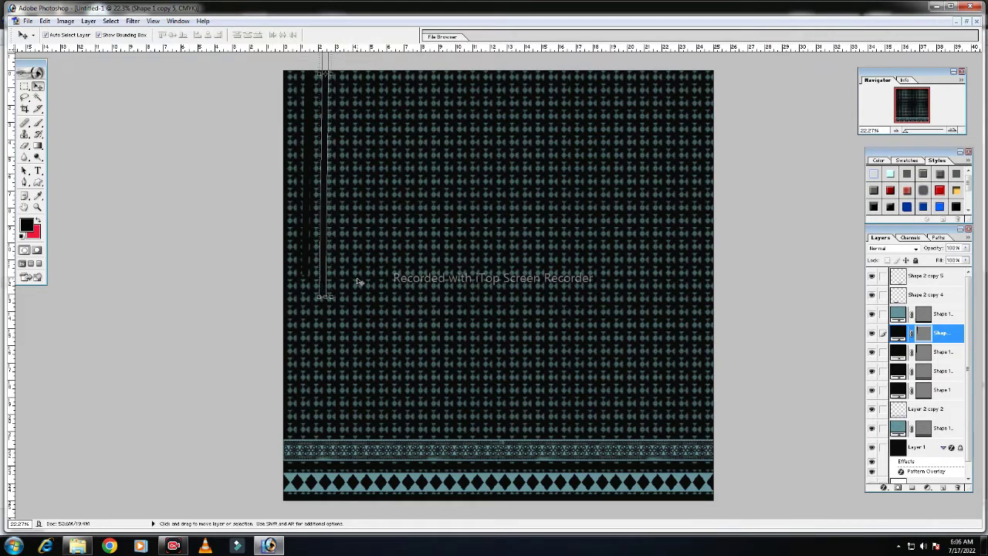
- Add two more stripe copies further right, one raised and one lowered
{"action": "key", "text": "ctrl+j"}
{"action": "key", "text": "shift+Right"}
{"action": "key", "text": "shift+Right"}
{"action": "key", "text": "shift+Right"}
{"action": "key", "text": "shift+Right"}
{"action": "key", "text": "shift+Right"}
{"action": "key", "text": "shift+Right"}
{"action": "key", "text": "shift+Right"}
{"action": "key", "text": "shift+Right"}
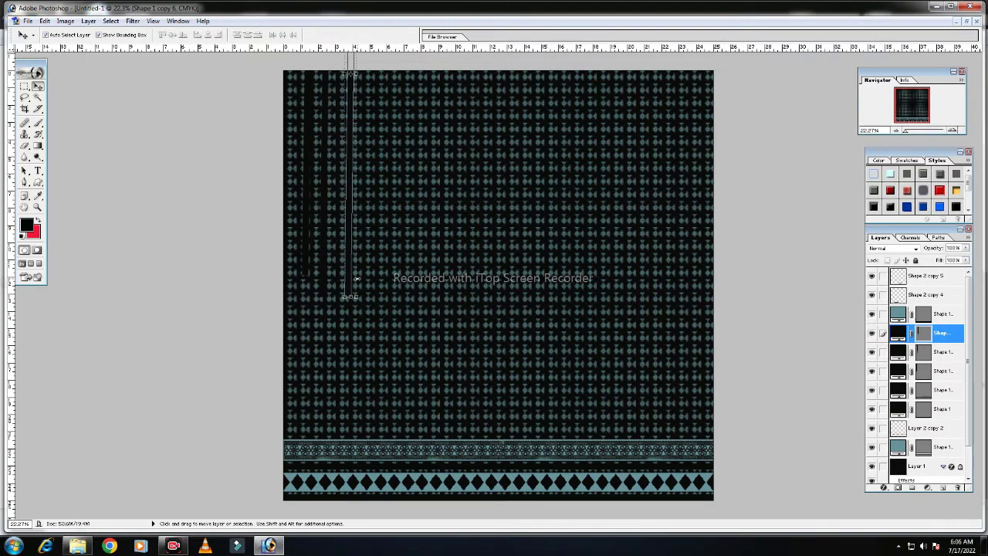
{"action": "key", "text": "shift+Up"}
{"action": "key", "text": "shift+Up"}
{"action": "key", "text": "shift+Up"}
{"action": "key", "text": "shift+Up"}
{"action": "key", "text": "shift+Up"}
{"action": "key", "text": "shift+Up"}
{"action": "key", "text": "shift+Up"}
{"action": "key", "text": "shift+Up"}
{"action": "key", "text": "shift+Up"}
{"action": "key", "text": "shift+Up"}
{"action": "key", "text": "shift+Up"}
{"action": "key", "text": "shift+Up"}
{"action": "key", "text": "shift+Up"}
{"action": "key", "text": "shift+Up"}
{"action": "key", "text": "shift+Up"}
{"action": "key", "text": "shift+Up"}
{"action": "key", "text": "shift+Up"}
{"action": "key", "text": "shift+Up"}
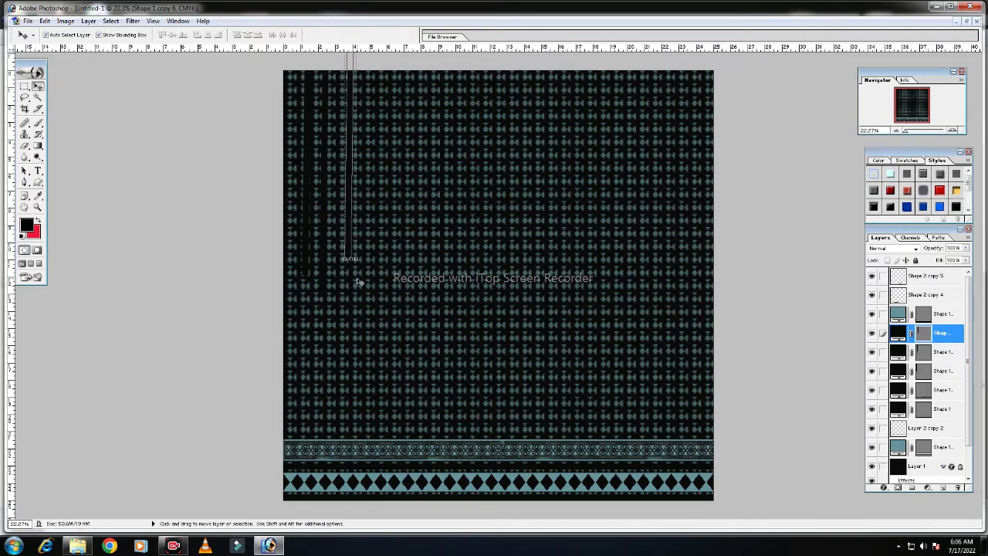
{"action": "key", "text": "ctrl+j"}
{"action": "key", "text": "shift+Right"}
{"action": "key", "text": "shift+Right"}
{"action": "key", "text": "shift+Right"}
{"action": "key", "text": "shift+Right"}
{"action": "key", "text": "shift+Right"}
{"action": "key", "text": "shift+Right"}
{"action": "key", "text": "shift+Down"}
{"action": "key", "text": "shift+Down"}
{"action": "key", "text": "shift+Down"}
{"action": "key", "text": "shift+Down"}
{"action": "key", "text": "shift+Down"}
{"action": "key", "text": "shift+Down"}
{"action": "key", "text": "shift+Down"}
{"action": "key", "text": "shift+Down"}
{"action": "key", "text": "shift+Down"}
{"action": "key", "text": "shift+Down"}
{"action": "key", "text": "shift+Down"}
{"action": "key", "text": "shift+Down"}
{"action": "key", "text": "shift+Down"}
{"action": "key", "text": "shift+Down"}
{"action": "key", "text": "shift+Down"}
{"action": "key", "text": "shift+Down"}
{"action": "key", "text": "shift+Down"}
{"action": "key", "text": "shift+Down"}
{"action": "key", "text": "shift+Down"}
{"action": "key", "text": "shift+Down"}
{"action": "key", "text": "shift+Down"}
{"action": "key", "text": "shift+Down"}
{"action": "key", "text": "shift+Down"}
{"action": "key", "text": "shift+Down"}
{"action": "key", "text": "shift+Down"}
{"action": "key", "text": "shift+Down"}
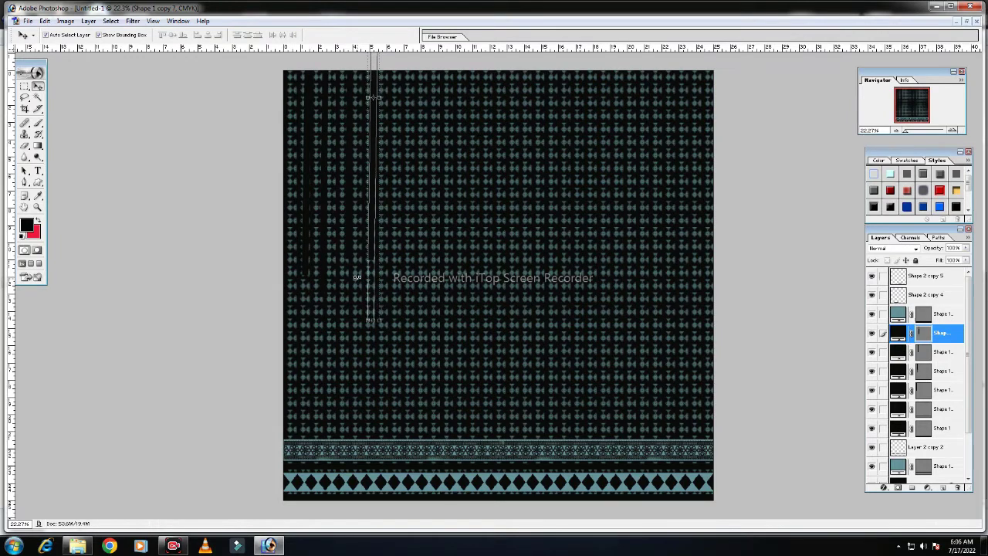
- Add two more stripe copies to the right, fine-tuning each one's spacing and height
{"action": "key", "text": "ctrl+j"}
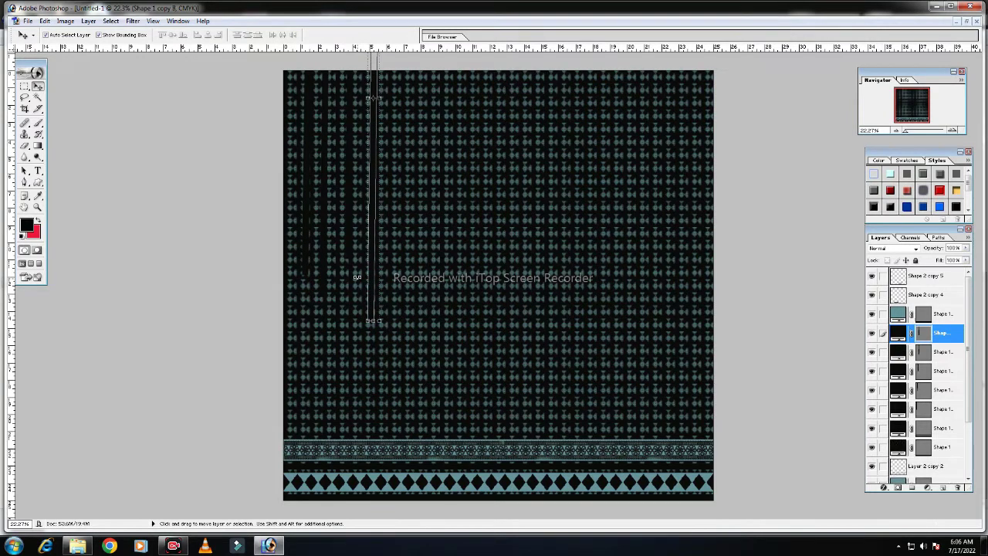
{"action": "key", "text": "shift+Right"}
{"action": "key", "text": "shift+Right"}
{"action": "key", "text": "shift+Right"}
{"action": "key", "text": "shift+Right"}
{"action": "key", "text": "shift+Right"}
{"action": "key", "text": "shift+Right"}
{"action": "key", "text": "shift+Right"}
{"action": "key", "text": "shift+Right"}
{"action": "key", "text": "shift+Right"}
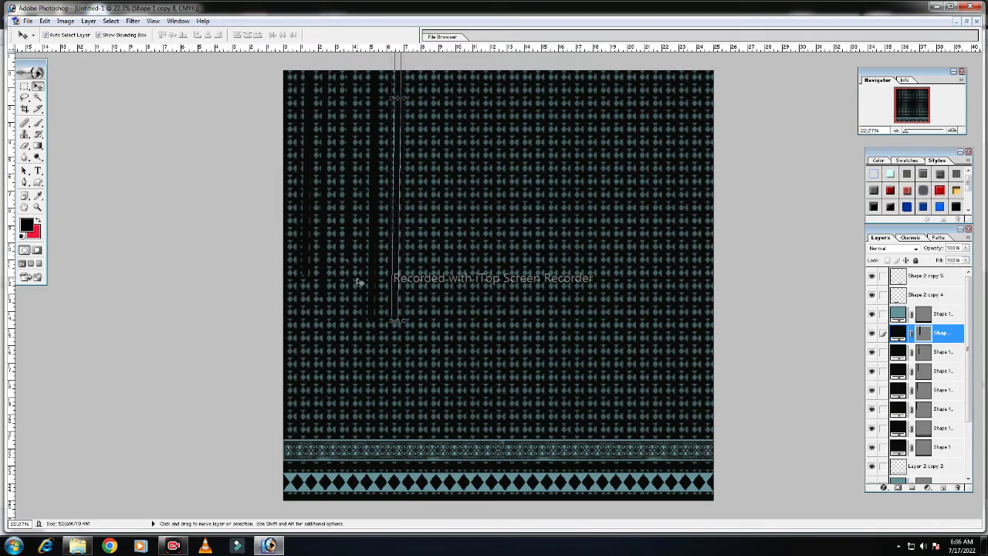
{"action": "key", "text": "shift+Up"}
{"action": "key", "text": "shift+Up"}
{"action": "key", "text": "shift+Up"}
{"action": "key", "text": "shift+Up"}
{"action": "key", "text": "shift+Up"}
{"action": "key", "text": "shift+Up"}
{"action": "key", "text": "shift+Up"}
{"action": "key", "text": "shift+Up"}
{"action": "key", "text": "shift+Down"}
{"action": "key", "text": "shift+Down"}
{"action": "key", "text": "shift+Up"}
{"action": "key", "text": "shift+Up"}
{"action": "key", "text": "shift+Up"}
{"action": "key", "text": "shift+Up"}
{"action": "key", "text": "shift+Up"}
{"action": "key", "text": "shift+Up"}
{"action": "key", "text": "ctrl+j"}
{"action": "key", "text": "ctrl+j"}
{"action": "key", "text": "shift+Right"}
{"action": "key", "text": "shift+Right"}
{"action": "key", "text": "shift+Right"}
{"action": "key", "text": "shift+Right"}
{"action": "key", "text": "shift+Right"}
{"action": "key", "text": "shift+Right"}
{"action": "key", "text": "shift+Right"}
{"action": "key", "text": "shift+Right"}
{"action": "key", "text": "shift+Right"}
{"action": "key", "text": "shift+Left"}
{"action": "key", "text": "shift+Left"}
{"action": "key", "text": "shift+Left"}
{"action": "key", "text": "shift+Left"}
{"action": "key", "text": "shift+Left"}
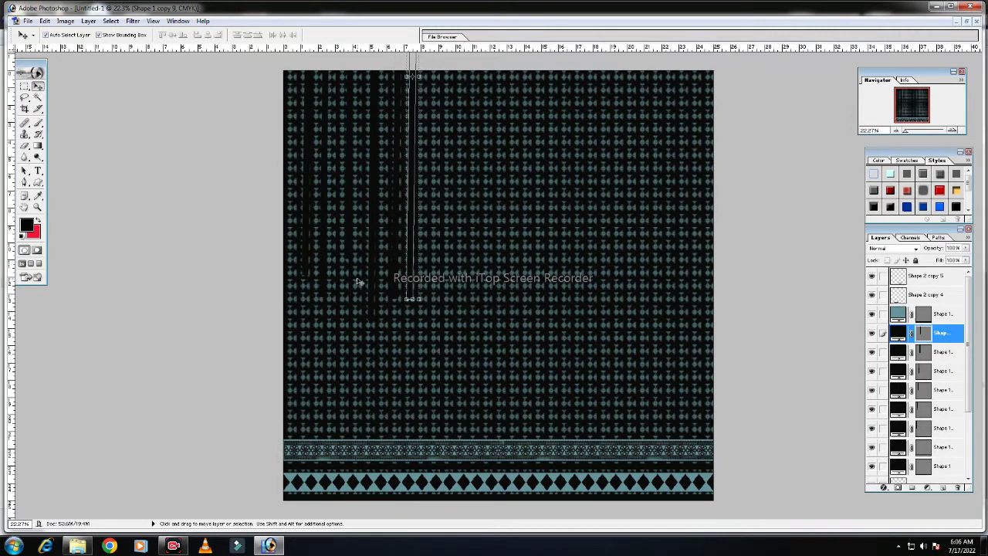
{"action": "key", "text": "shift+Right"}
{"action": "key", "text": "shift+Right"}
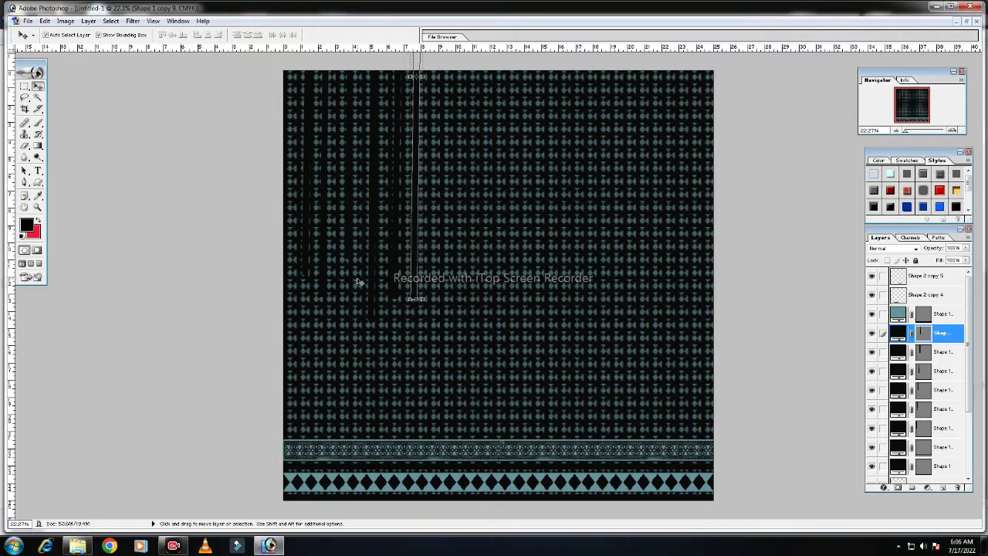
{"action": "key", "text": "shift+Down"}
{"action": "key", "text": "shift+Down"}
{"action": "key", "text": "shift+Down"}
{"action": "key", "text": "shift+Down"}
{"action": "key", "text": "shift+Down"}
{"action": "key", "text": "shift+Down"}
{"action": "key", "text": "shift+Down"}
{"action": "key", "text": "shift+Down"}
{"action": "key", "text": "shift+Down"}
{"action": "key", "text": "shift+Down"}
{"action": "key", "text": "shift+Down"}
{"action": "key", "text": "shift+Down"}
{"action": "key", "text": "shift+Up"}
{"action": "key", "text": "shift+Up"}
{"action": "key", "text": "shift+Up"}
{"action": "key", "text": "shift+Up"}
{"action": "key", "text": "shift+Up"}
{"action": "key", "text": "shift+Up"}
{"action": "key", "text": "shift+Up"}
{"action": "key", "text": "shift+Up"}
{"action": "key", "text": "shift+Up"}
{"action": "key", "text": "shift+Up"}
{"action": "key", "text": "shift+Up"}
{"action": "key", "text": "shift+Up"}
{"action": "key", "text": "shift+Up"}
{"action": "key", "text": "shift+Up"}
{"action": "key", "text": "shift+Up"}
{"action": "key", "text": "shift+Up"}
{"action": "key", "text": "shift+Up"}
{"action": "key", "text": "shift+Up"}
{"action": "key", "text": "shift+Up"}
{"action": "key", "text": "shift+Up"}
{"action": "key", "text": "shift+Up"}
- Add a final stripe copy to the right, set lower, reaching Shape 1 copy 12
{"action": "key", "text": "ctrl+j"}
{"action": "key", "text": "shift+Right"}
{"action": "key", "text": "shift+Right"}
{"action": "key", "text": "shift+Right"}
{"action": "key", "text": "shift+Right"}
{"action": "key", "text": "shift+Right"}
{"action": "key", "text": "shift+Right"}
{"action": "key", "text": "shift+Right"}
{"action": "key", "text": "shift+Right"}
{"action": "key", "text": "shift+Right"}
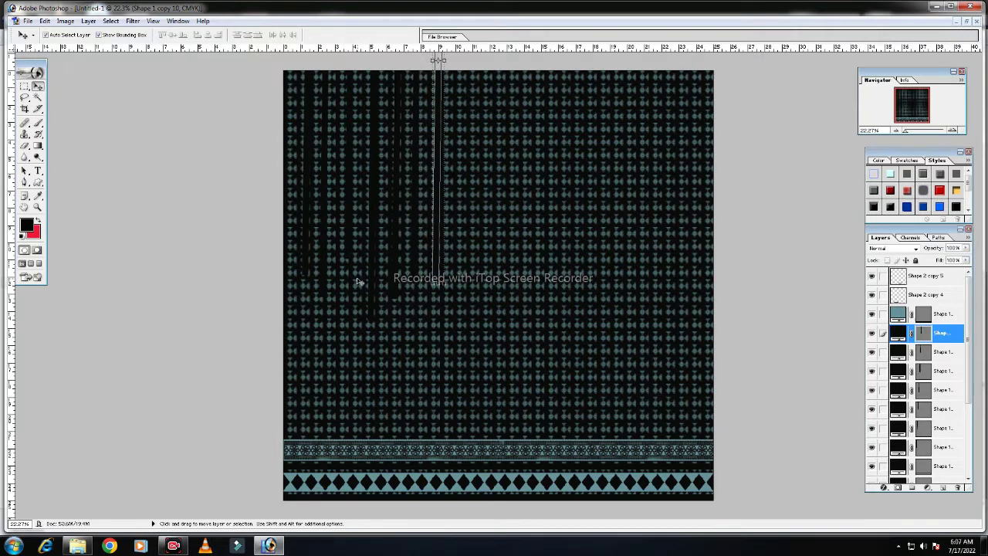
{"action": "key", "text": "shift+Down"}
{"action": "key", "text": "shift+Down"}
{"action": "key", "text": "shift+Down"}
{"action": "key", "text": "shift+Down"}
{"action": "key", "text": "shift+Down"}
{"action": "key", "text": "shift+Down"}
{"action": "key", "text": "shift+Down"}
{"action": "key", "text": "shift+Down"}
{"action": "key", "text": "shift+Down"}
{"action": "key", "text": "shift+Down"}
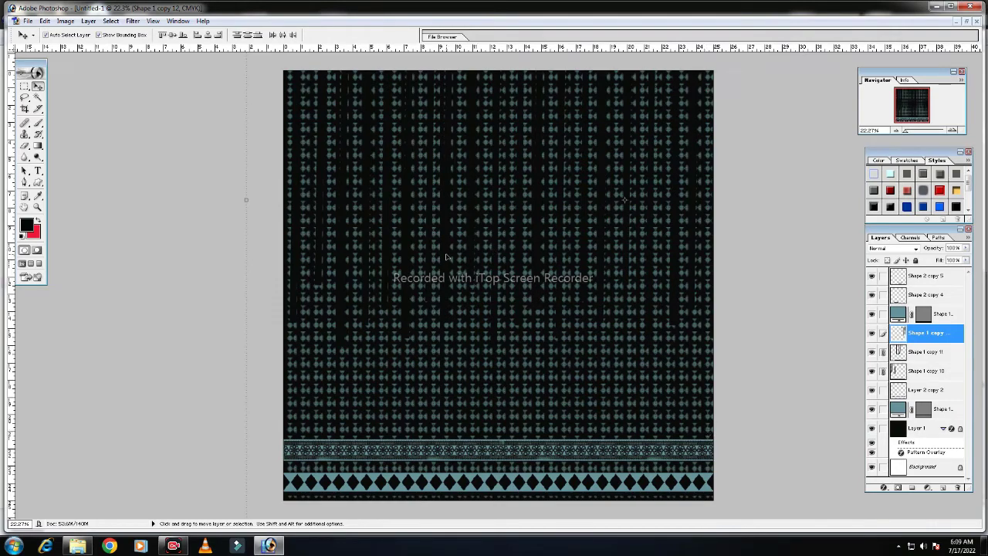
{"action": "key", "text": "z"}
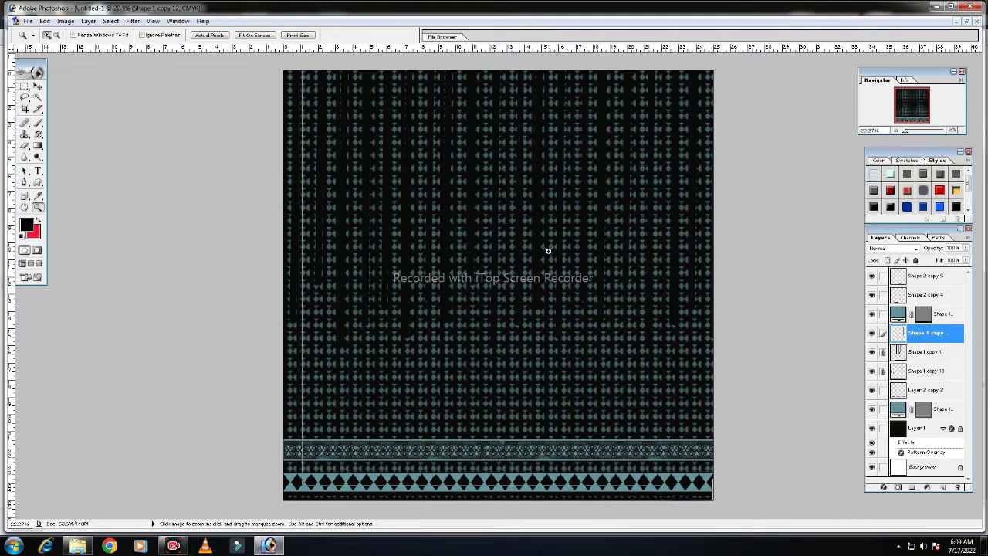
{"action": "left_click", "coordinate": [548, 250]}
{"action": "left_click", "coordinate": [484, 281]}
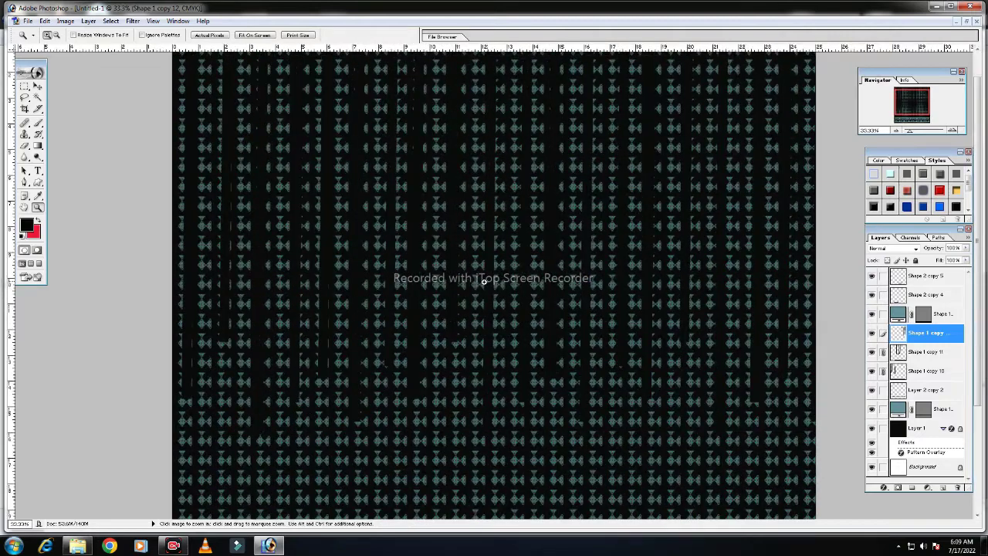
{"action": "left_click", "coordinate": [525, 300]}
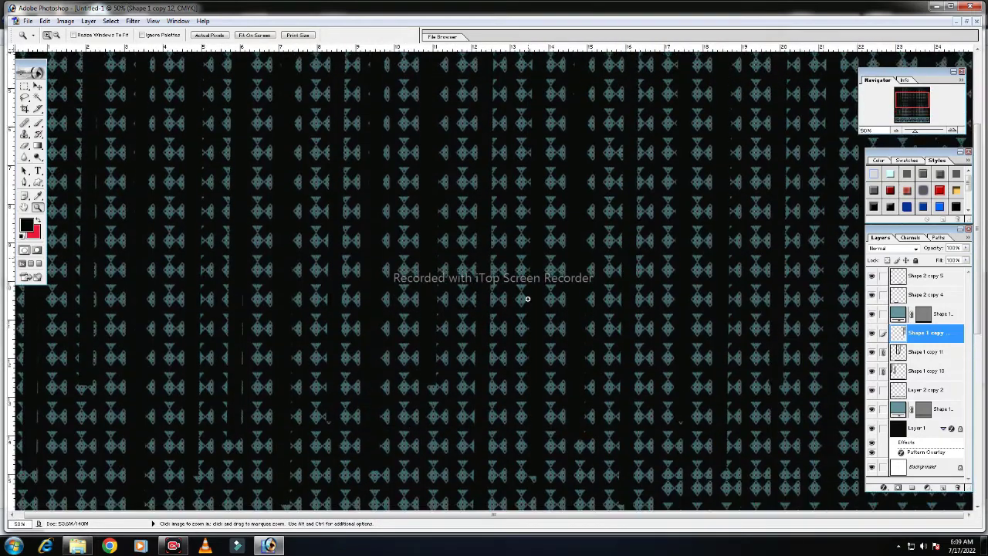
{"action": "scroll", "coordinate": [528, 290], "scroll_direction": "down", "scroll_amount": 5}
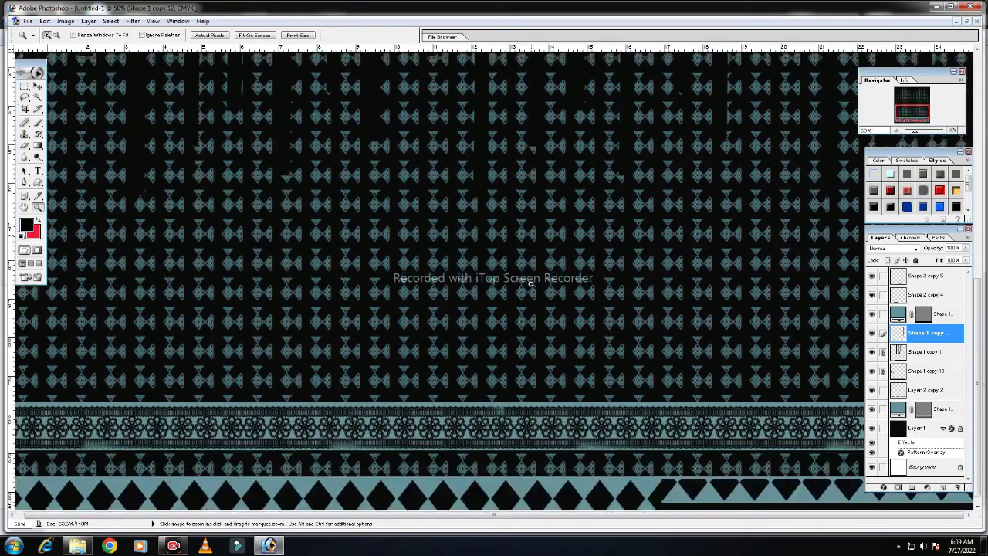
{"action": "scroll", "coordinate": [531, 284], "scroll_direction": "down", "scroll_amount": 2}
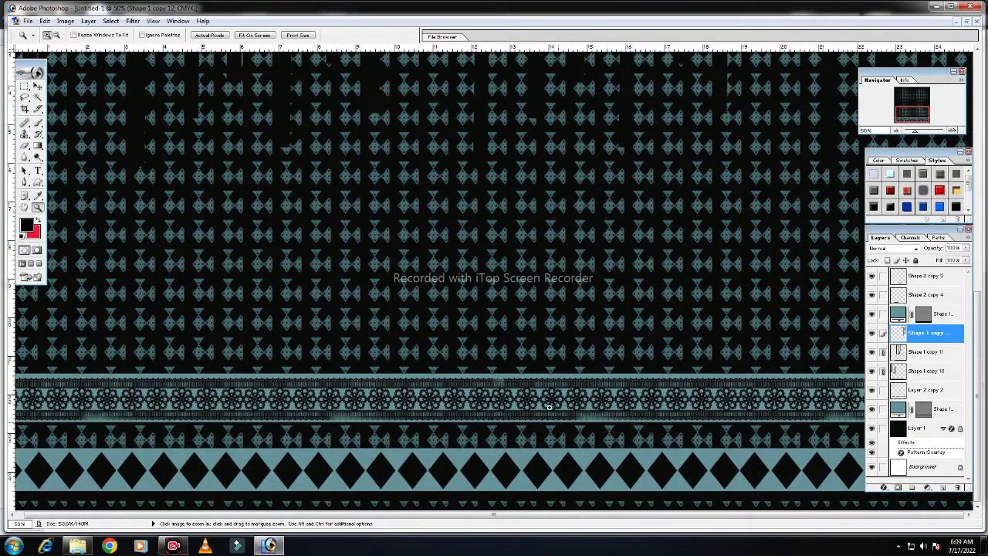
{"action": "scroll", "coordinate": [549, 402], "scroll_direction": "up", "scroll_amount": 2}
{"action": "scroll", "coordinate": [549, 402], "scroll_direction": "up", "scroll_amount": 1}
{"action": "scroll", "coordinate": [549, 402], "scroll_direction": "up", "scroll_amount": 2}
{"action": "key", "text": "v"}
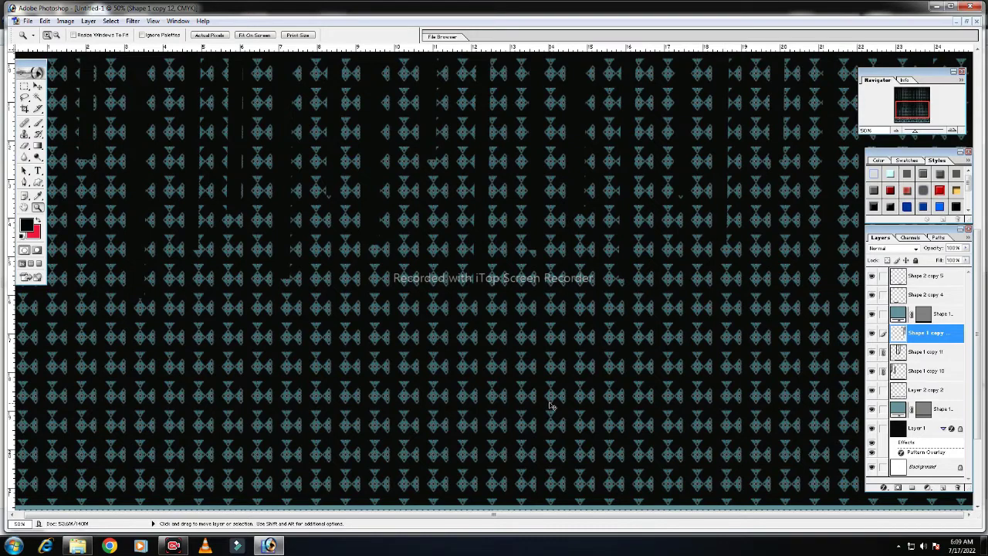
{"action": "key", "text": "ctrl+0"}
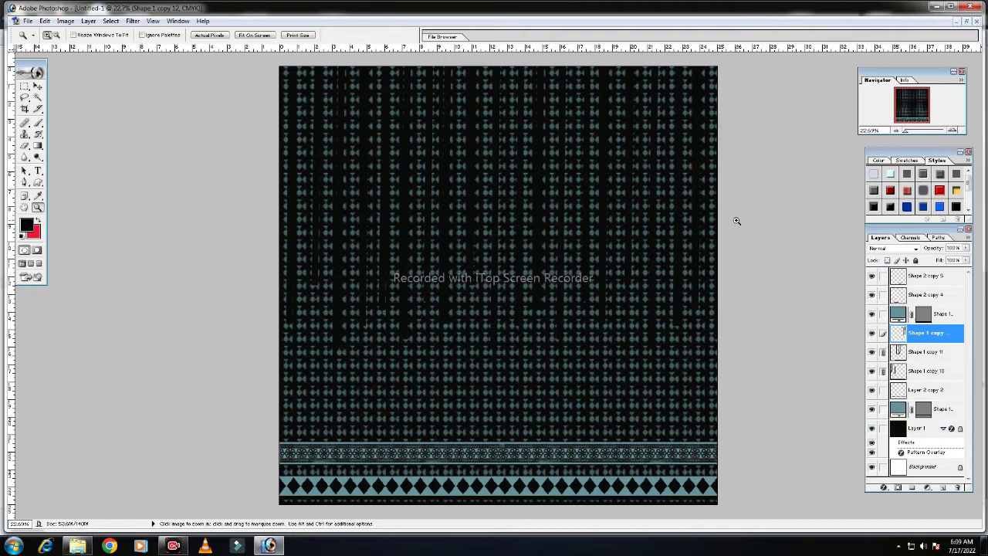
{"action": "left_click", "coordinate": [718, 343]}
{"action": "left_click", "coordinate": [699, 342]}
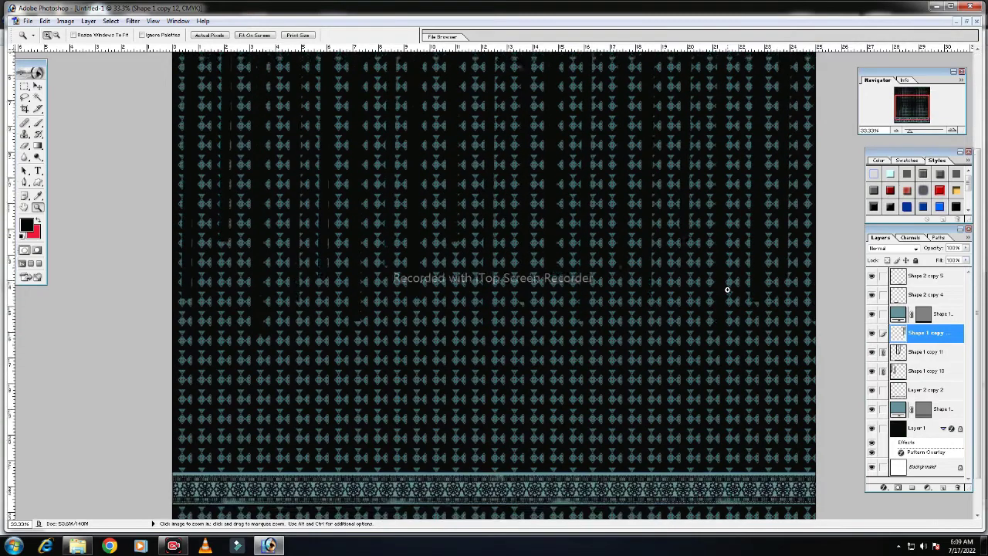
{"action": "key", "text": "ctrl+0"}
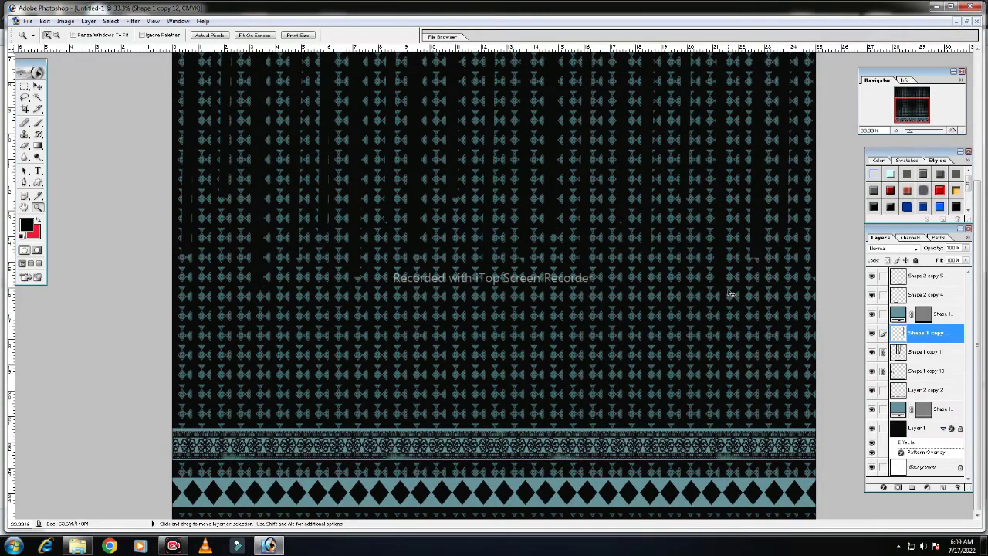